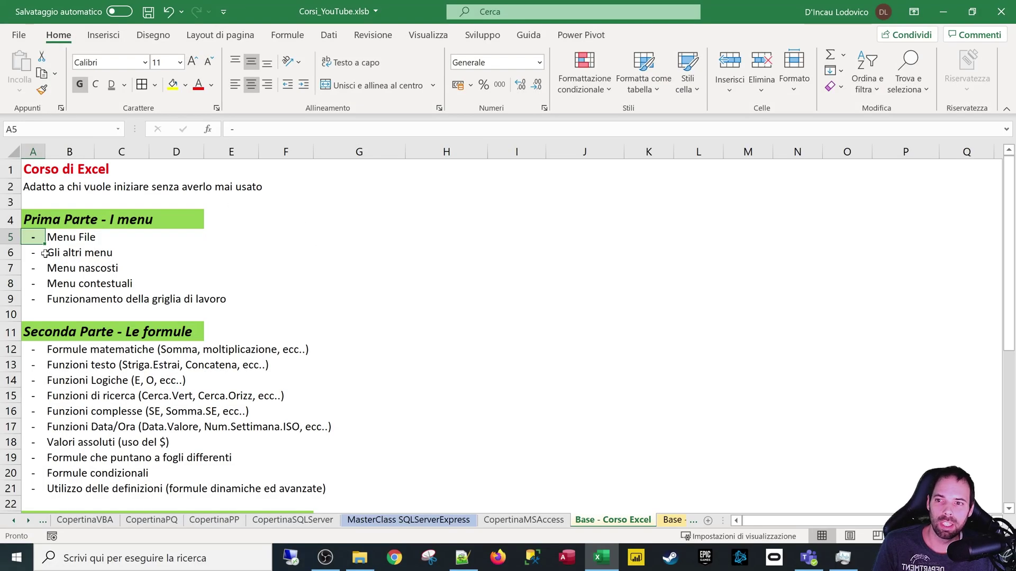
Step: Select cell A6, then the ranges A6:C8 and A7:C7 on the course-outline sheet
left_click(43, 253)
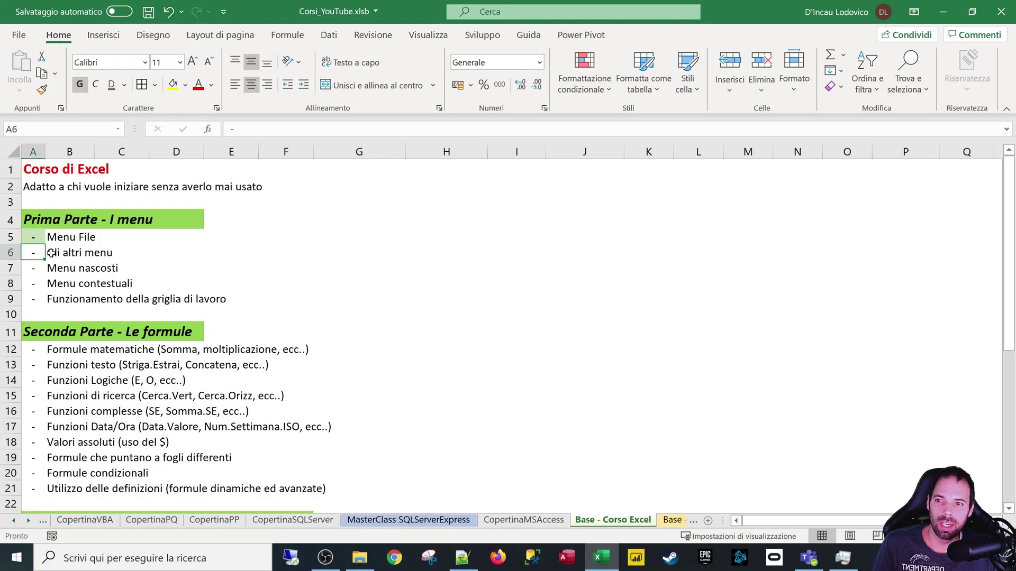
left_click_drag(50, 253, 138, 283)
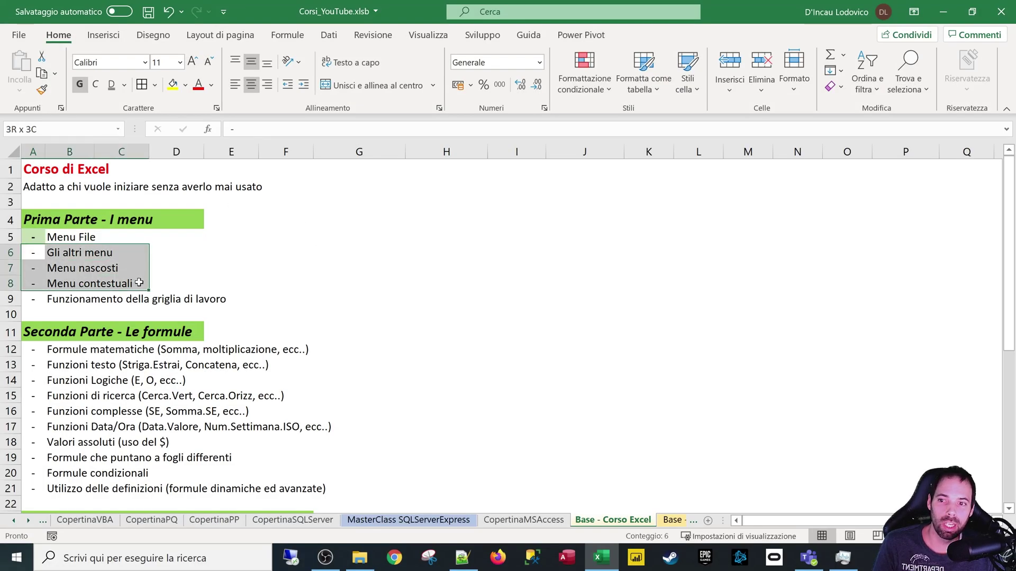
left_click(36, 253)
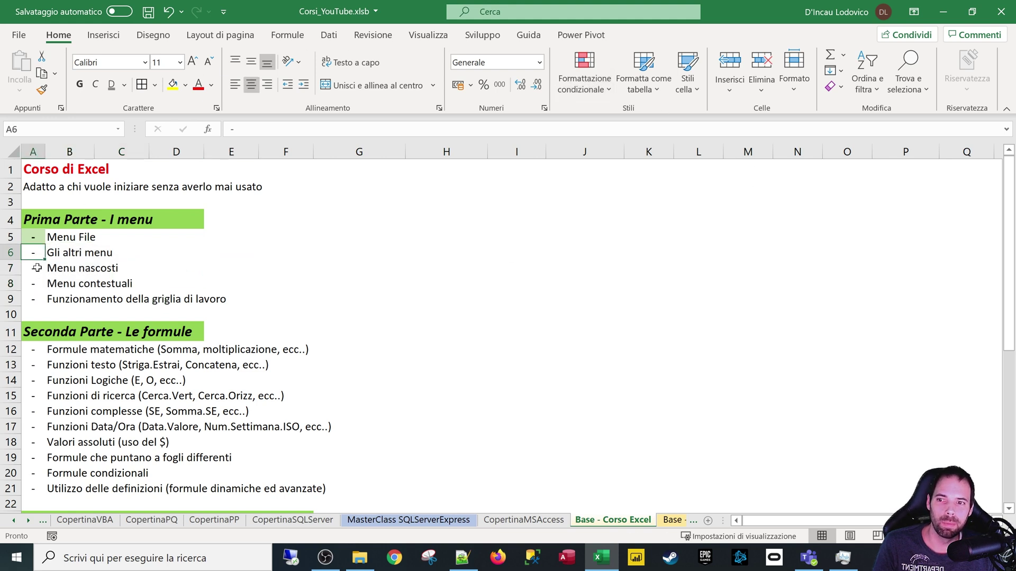
mouse_move(38, 268)
left_mouse_down()
mouse_move(104, 275)
mouse_move(127, 266)
left_mouse_up()
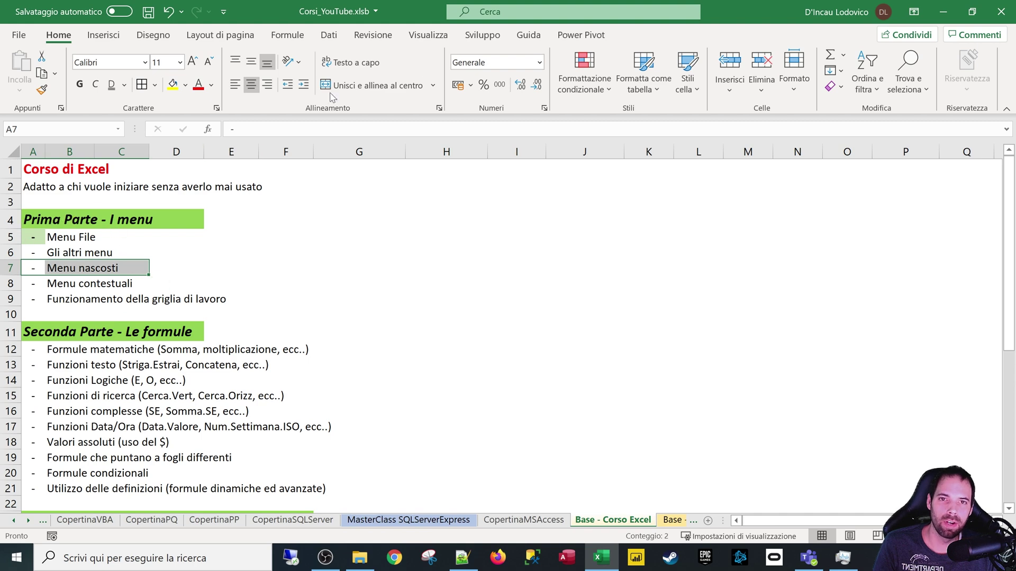
Step: Browse the Sviluppo and Power Pivot ribbon tabs, ending on Sviluppo
left_click(477, 36)
left_click(577, 36)
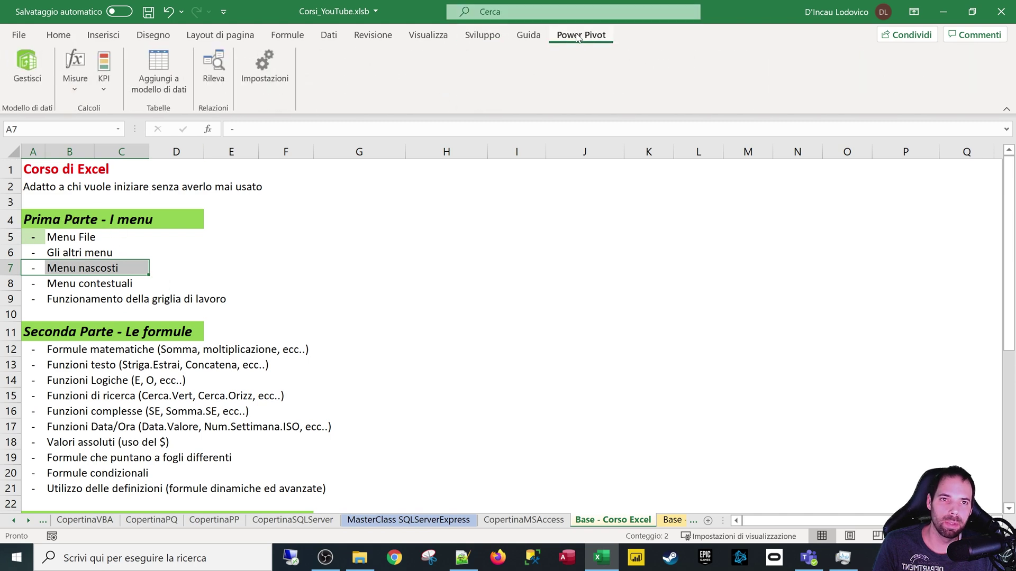
left_click(482, 34)
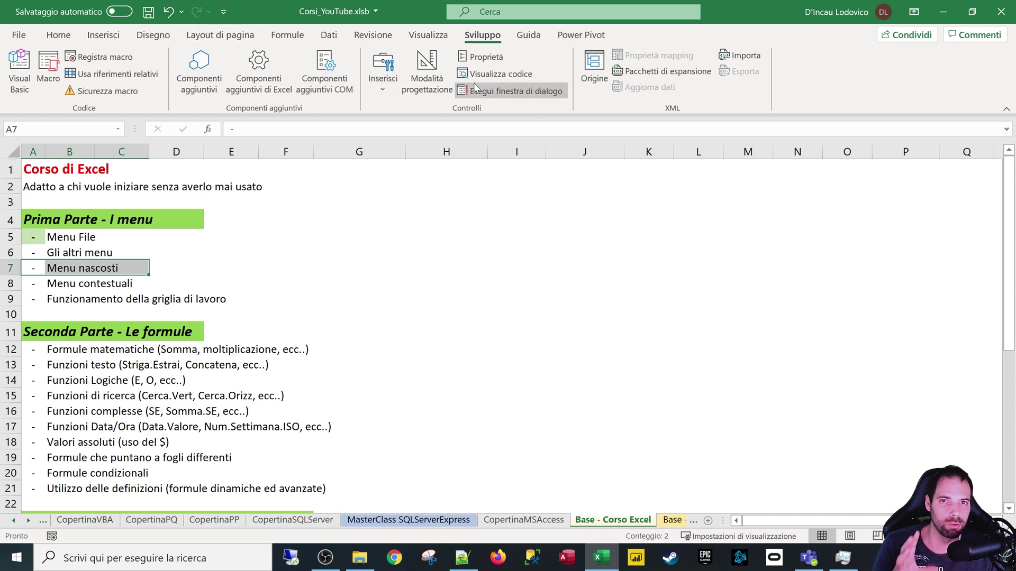
Step: Open Excel Options at the Personalizzazione barra multifunzione page and scroll its tab list
left_click(19, 35)
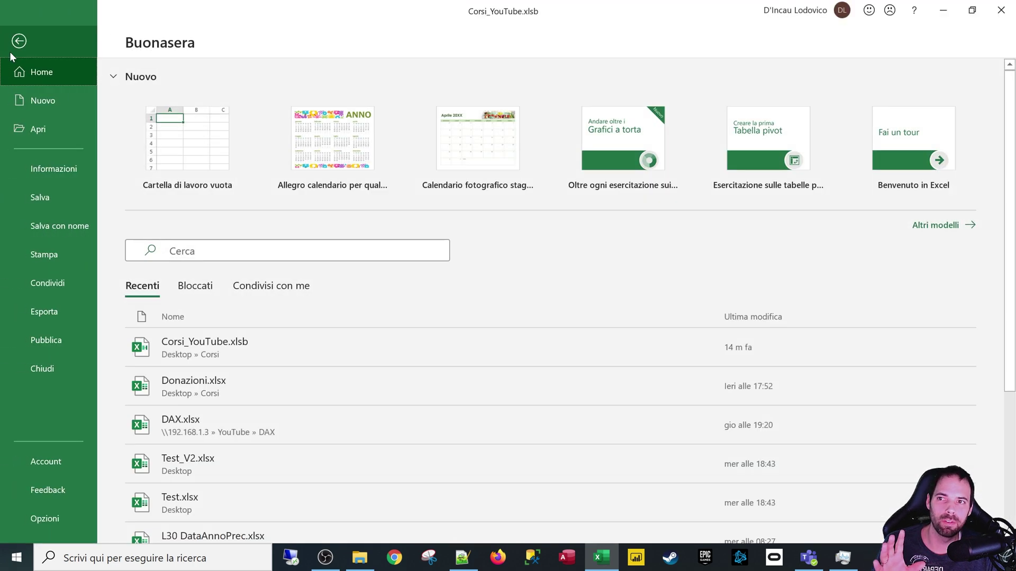
left_click(45, 519)
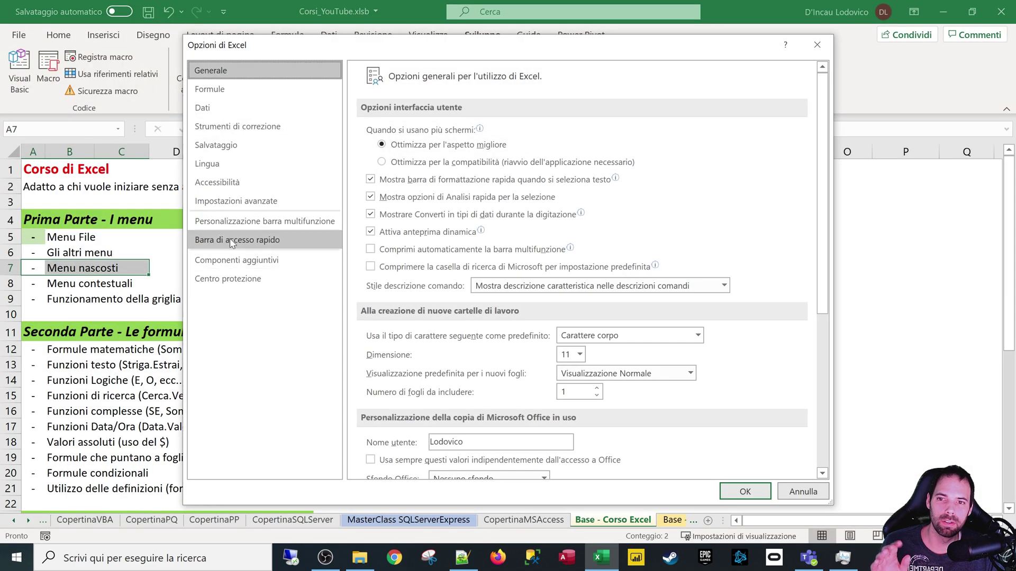
left_click(244, 219)
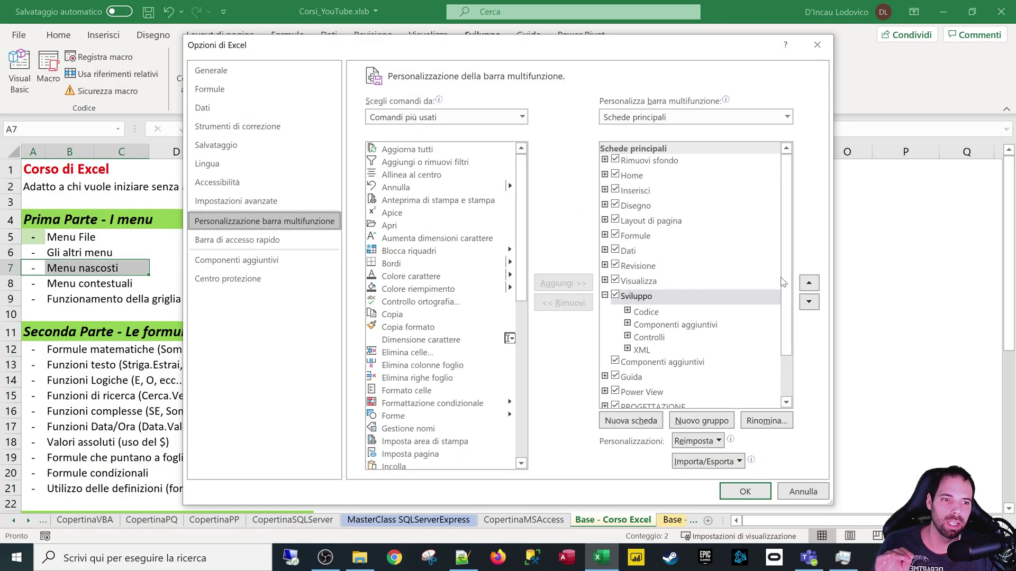
scroll(782, 286, "down", 1)
scroll(786, 318, "up", 1)
scroll(782, 312, "down", 1)
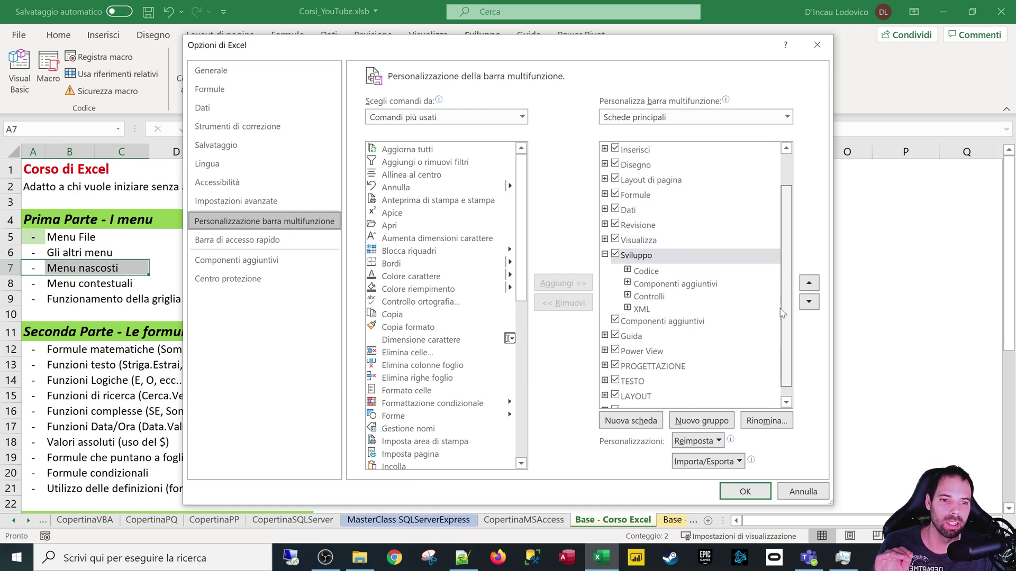
scroll(781, 312, "down", 1)
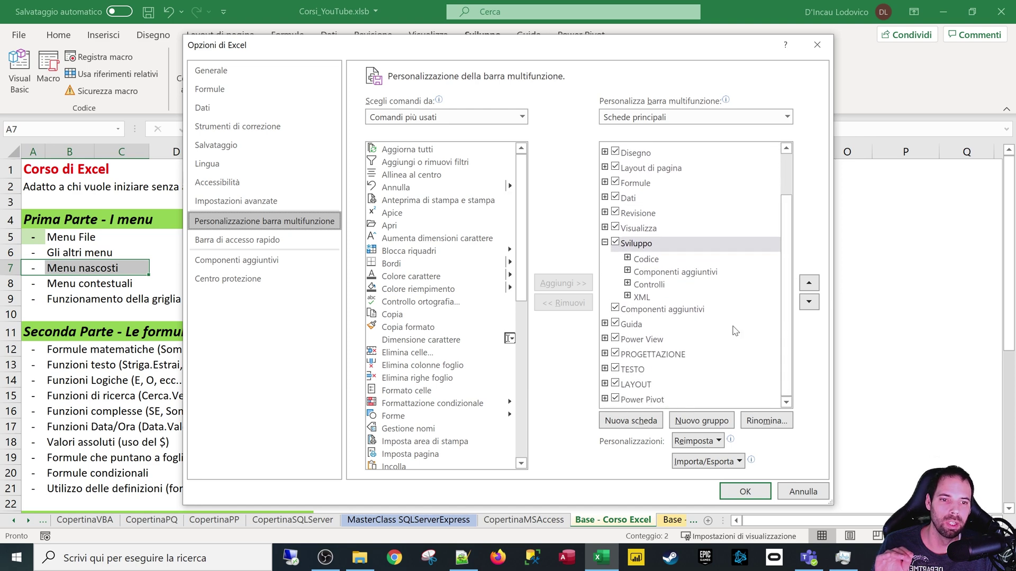
Step: Untick Guida in Schede principali, shift the dialog down, and view the Dati options
left_click(632, 325)
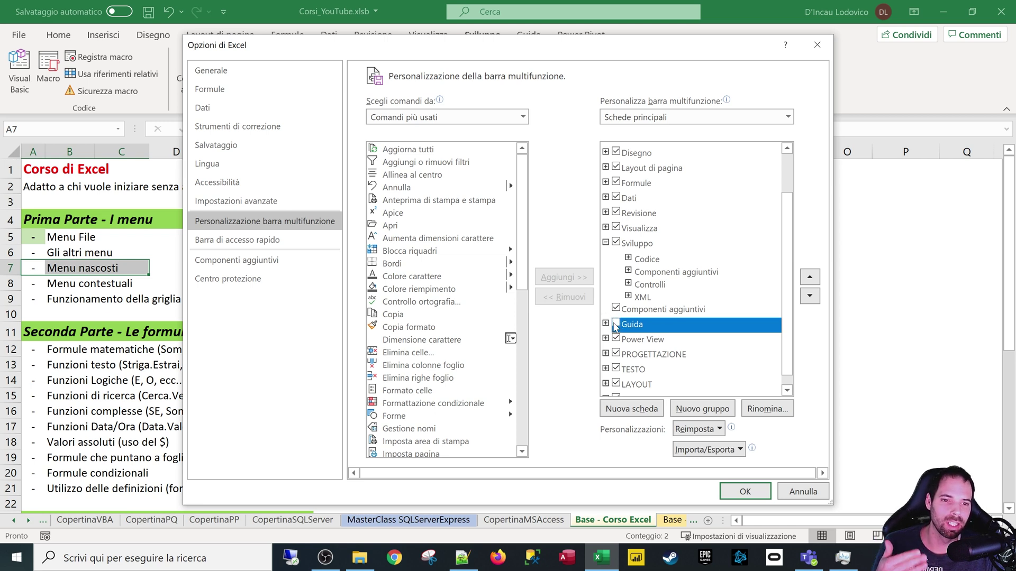
left_click(616, 324)
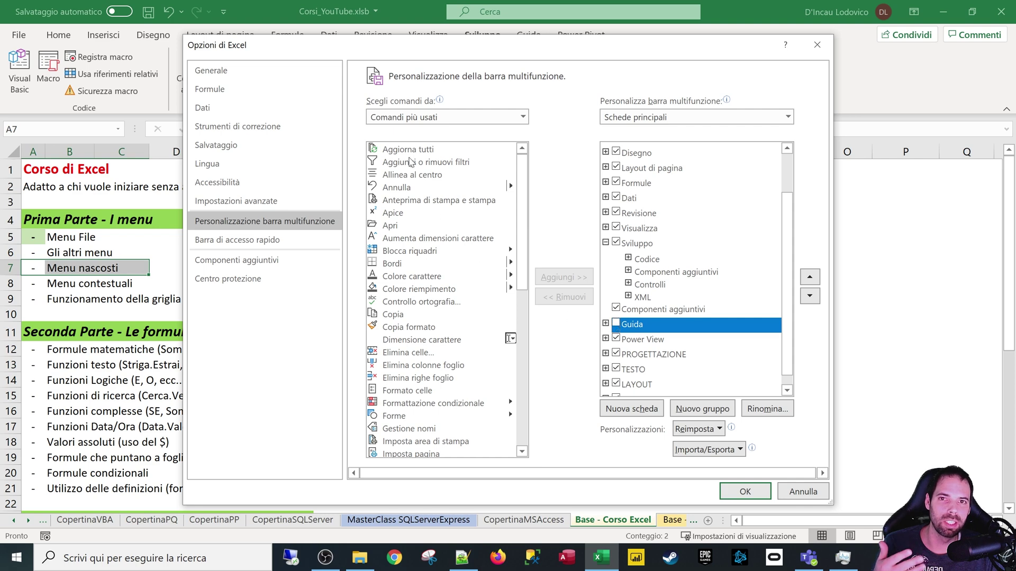
left_click_drag(415, 47, 424, 59)
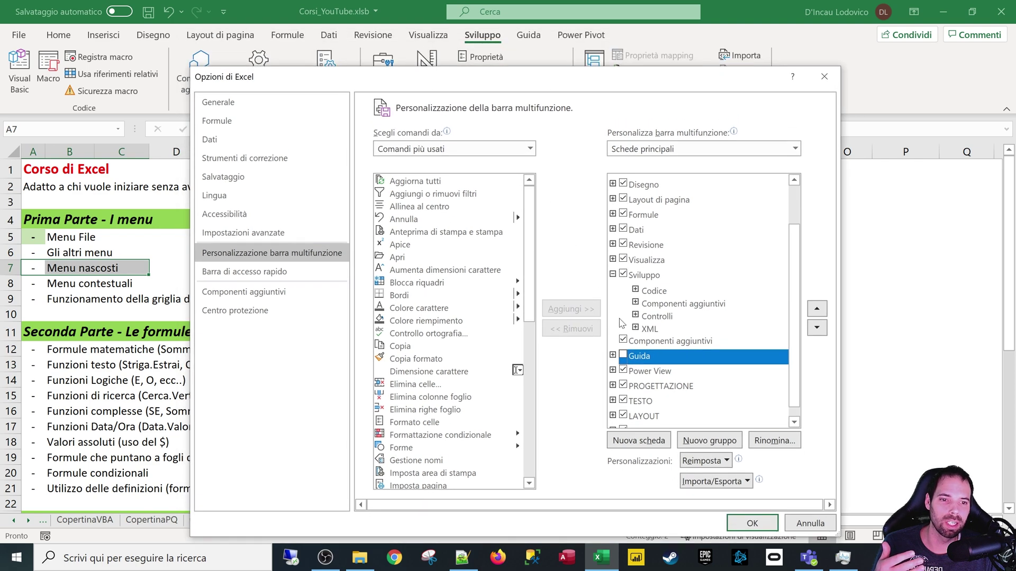
scroll(644, 397, "down", 1)
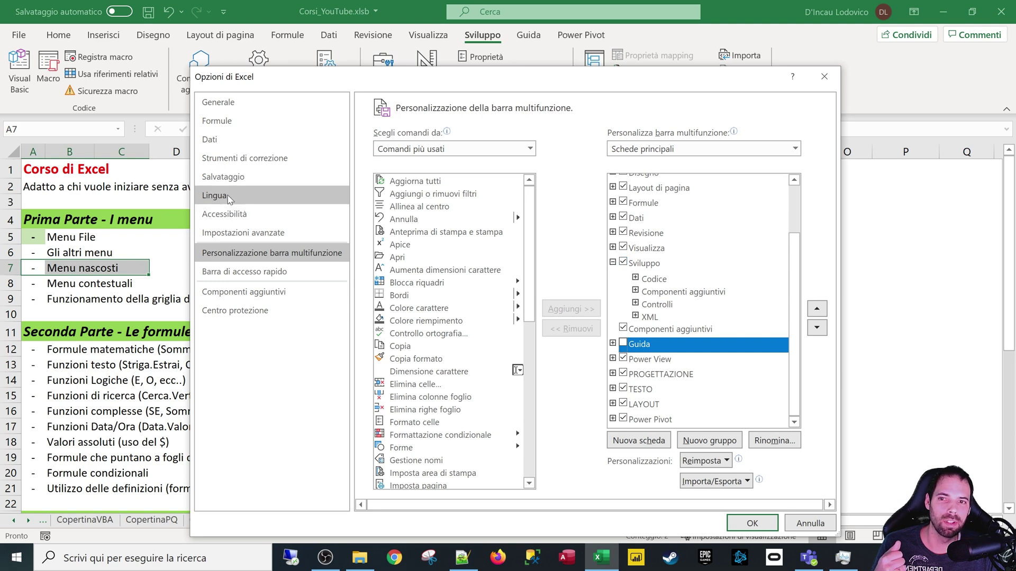
left_click(213, 142)
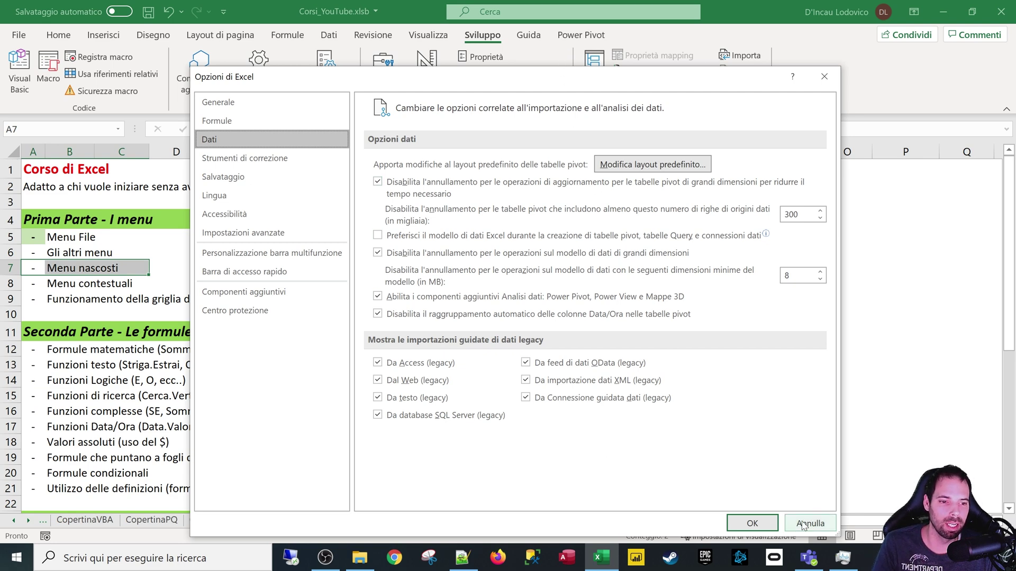
Step: Close Excel Options, back on the sheet with the Home tab showing
left_click(751, 523)
left_click(402, 219)
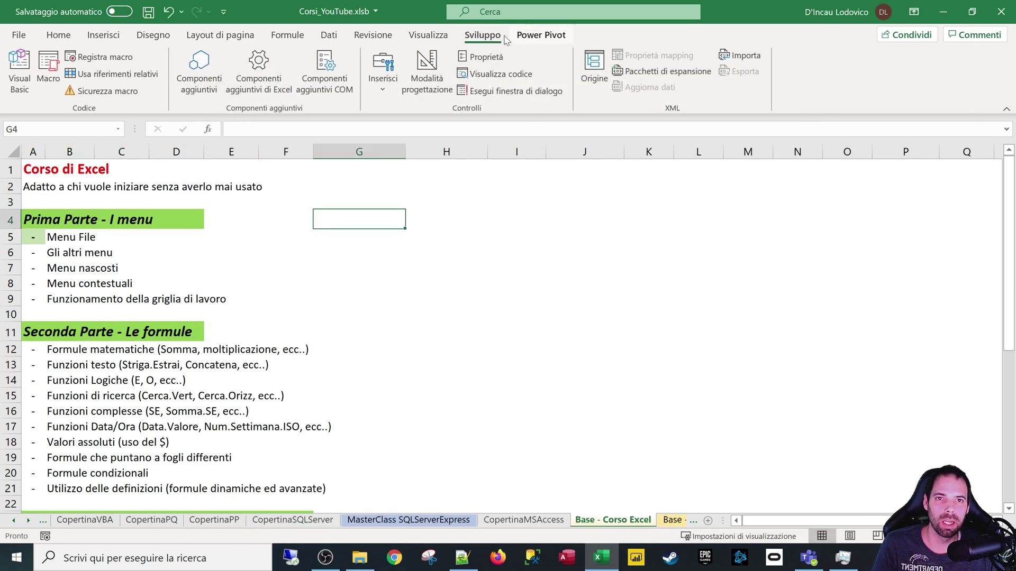
left_click(69, 224)
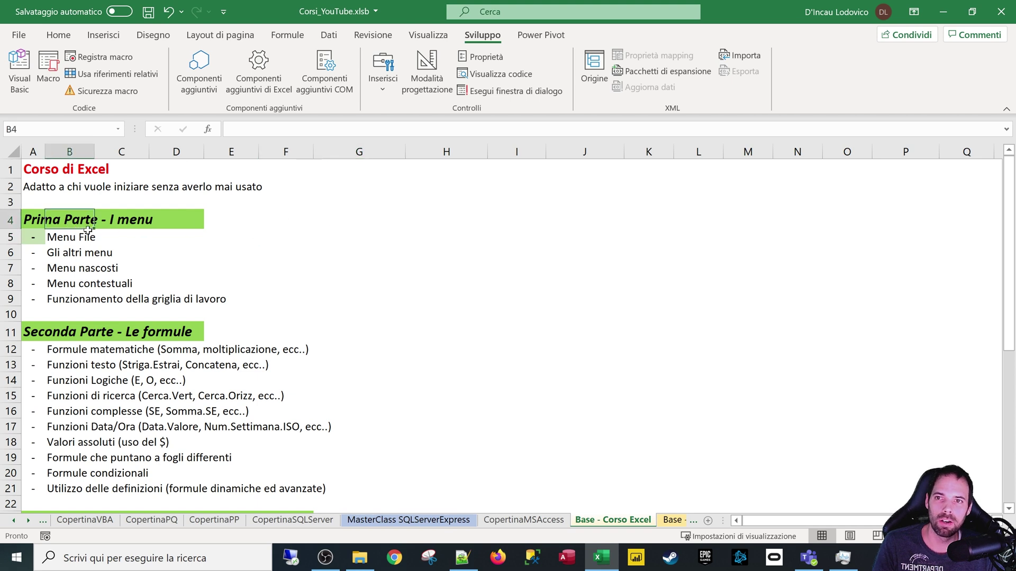
left_click(58, 35)
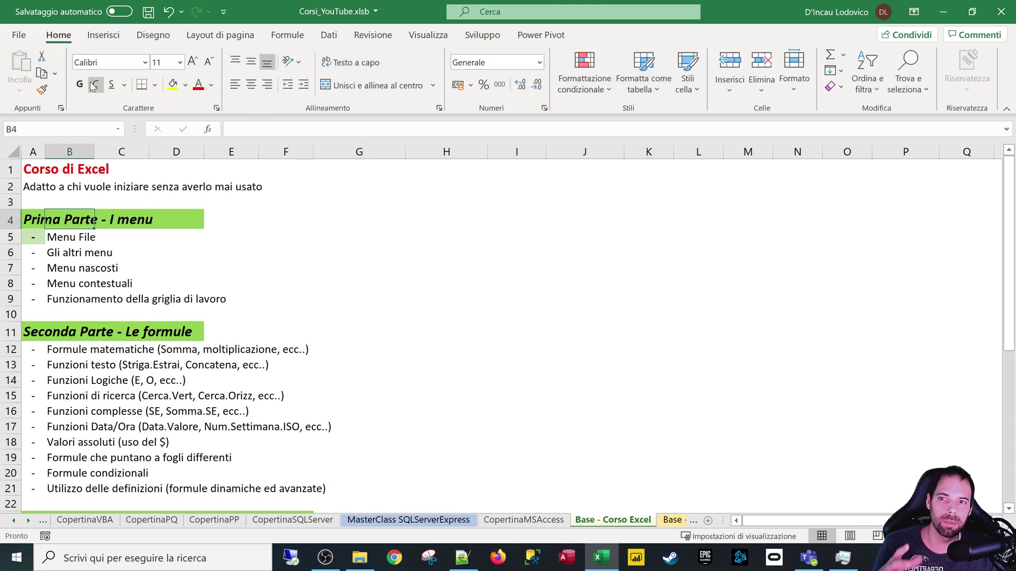
Step: Fill cell H5 yellow and enter 'gsdfg' in it
left_click(286, 220)
left_click(453, 222)
left_click(516, 220)
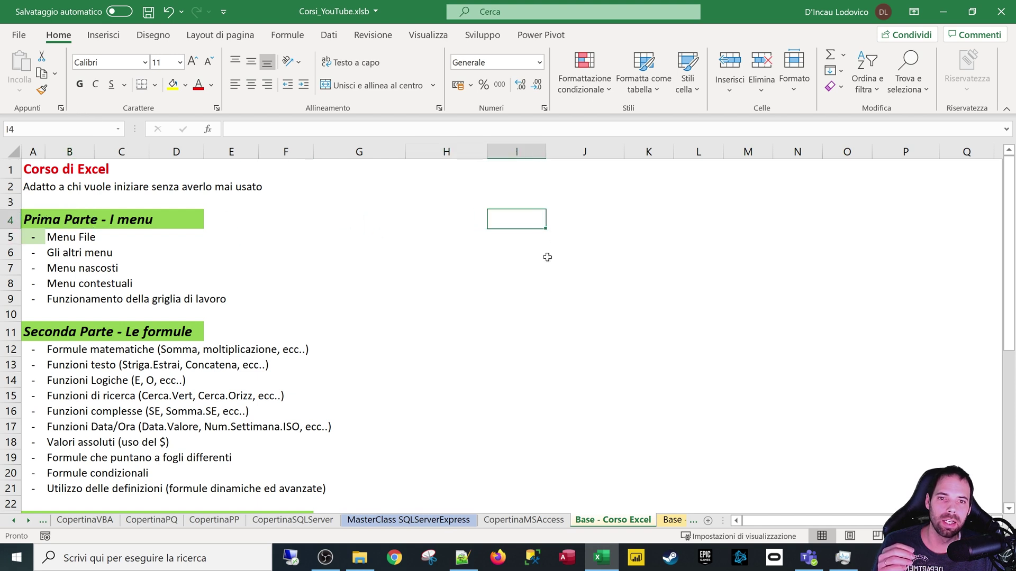
left_click(585, 283)
left_click(446, 237)
left_click(173, 85)
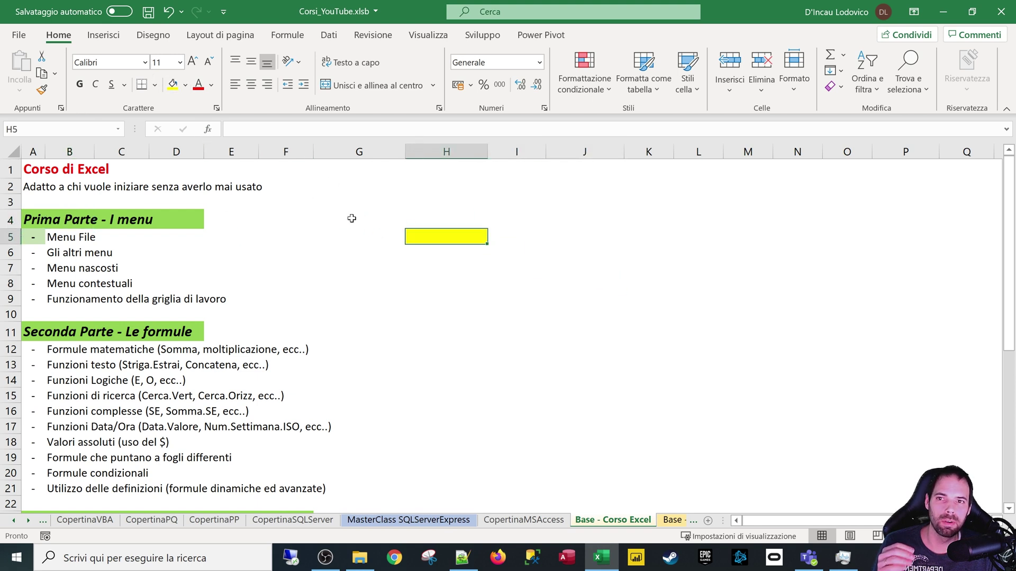
type("gsdfg")
left_click(359, 285)
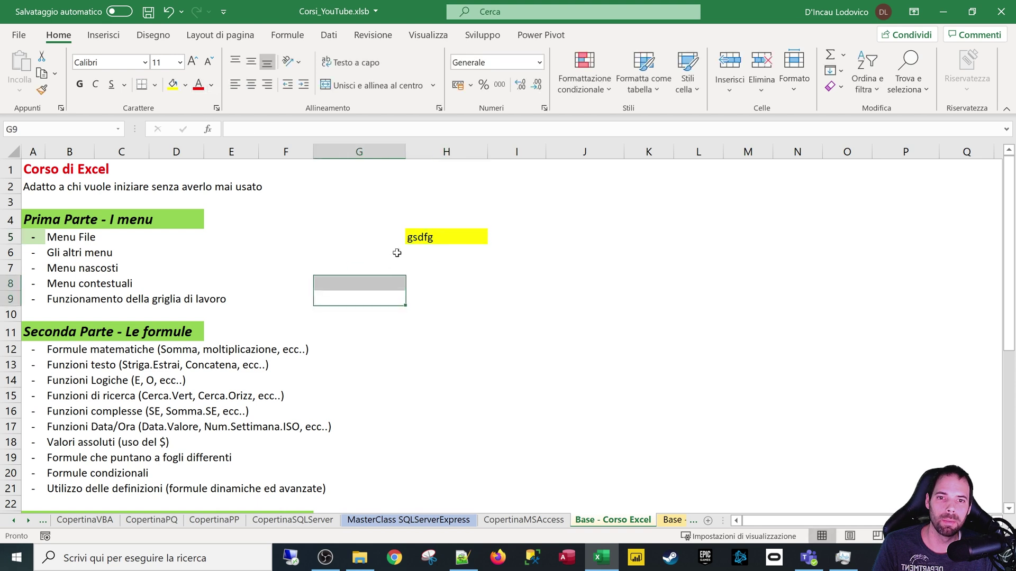
Step: Colour the gsdfg text in H5 red
left_click(446, 236)
left_click(198, 85)
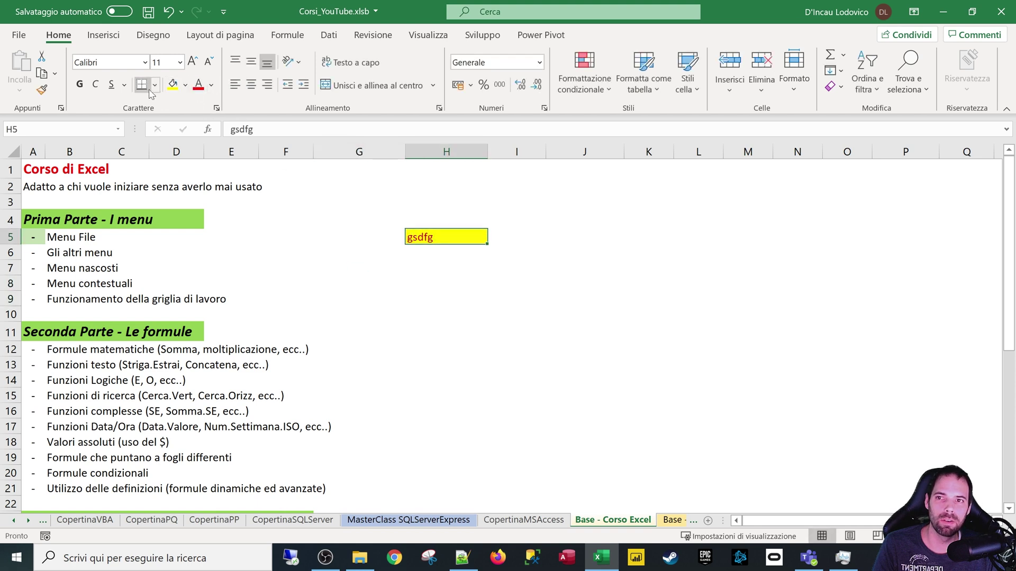
left_click(524, 327)
Step: Give cell H8 a thick outside border
left_click(422, 283)
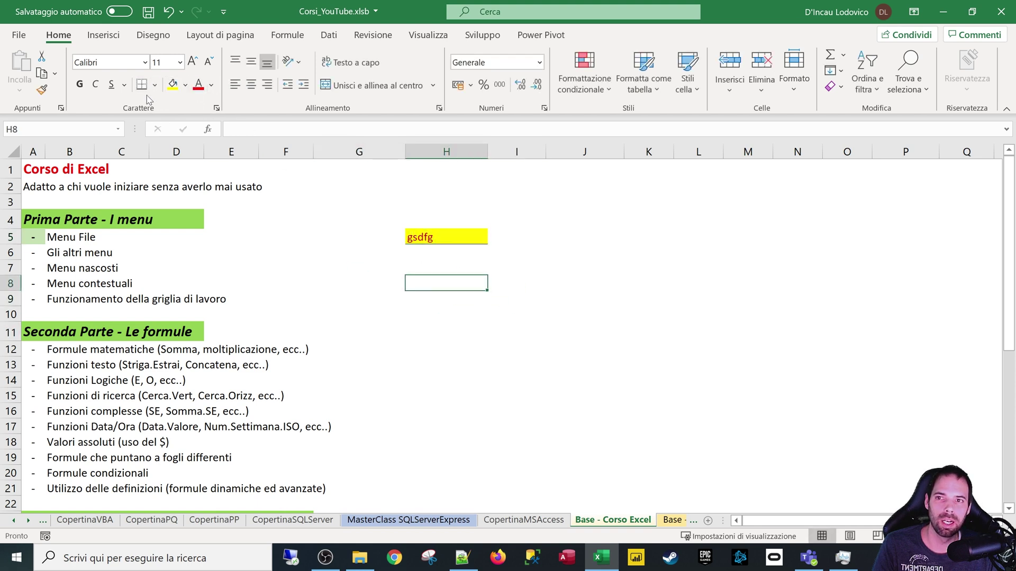
left_click(155, 84)
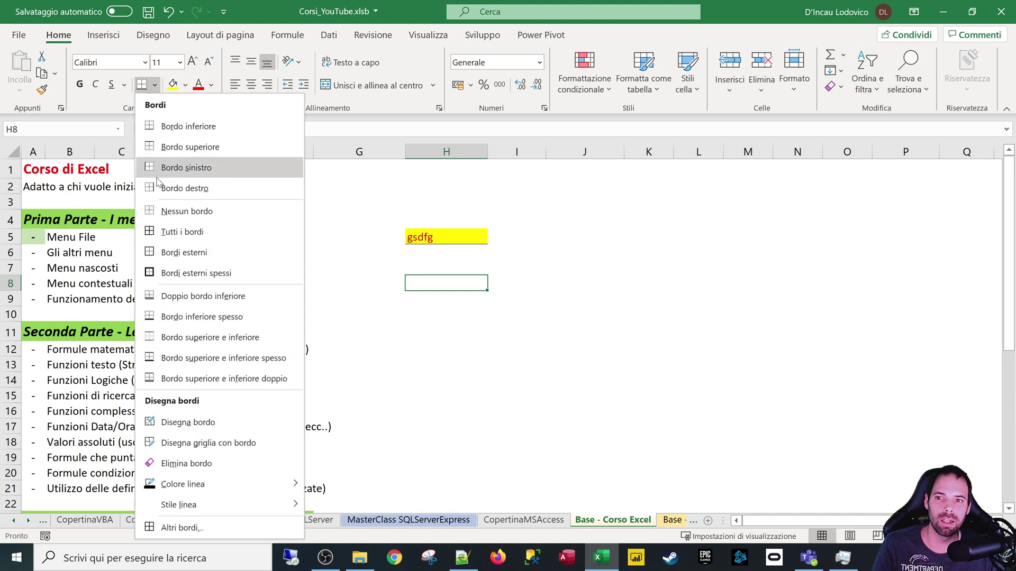
left_click(196, 272)
left_click(516, 365)
Step: Make gsdfg bold, widen column H and make row 5 much taller
left_click(446, 236)
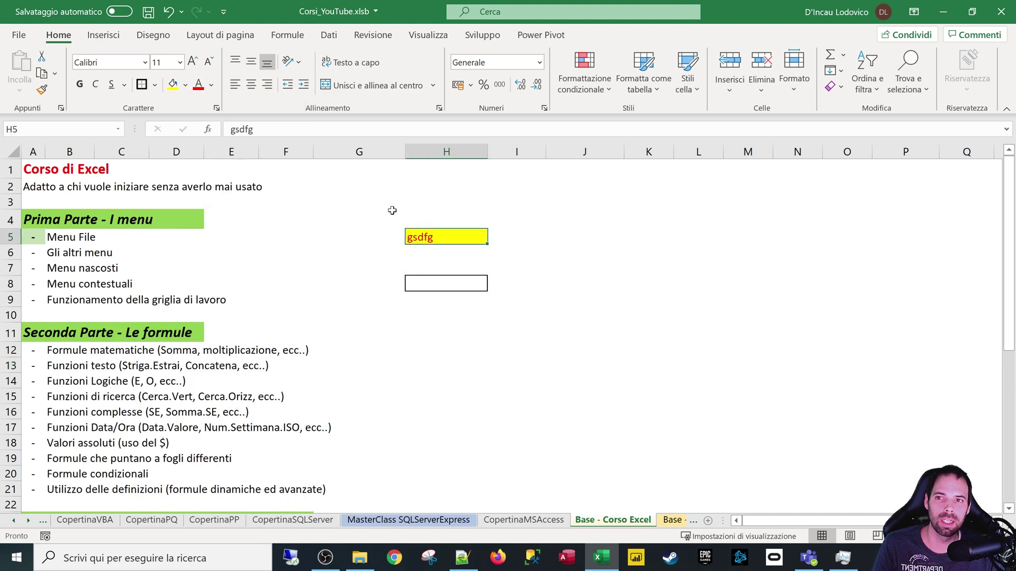
left_click(79, 85)
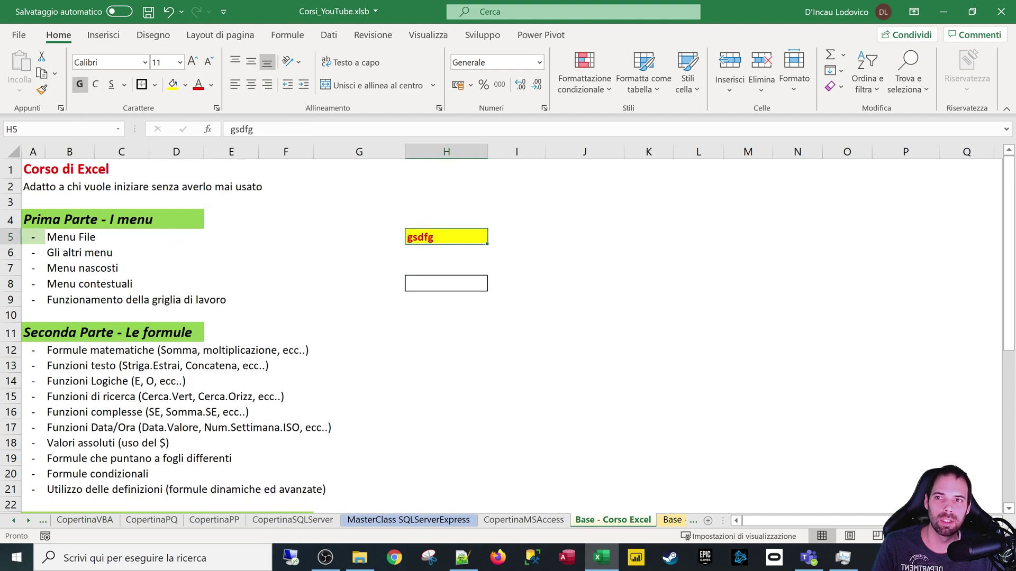
left_click(486, 201)
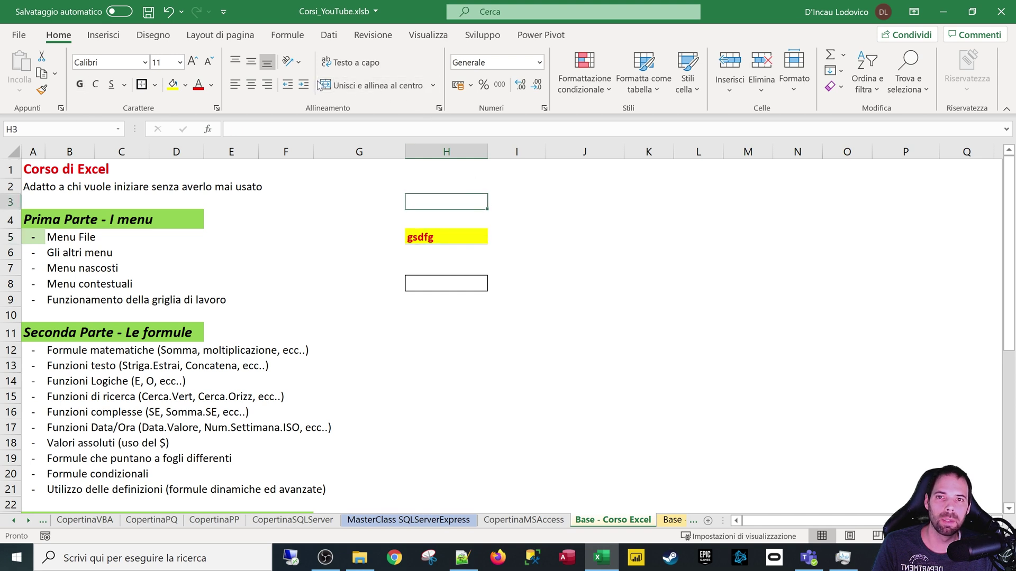
left_click(435, 233)
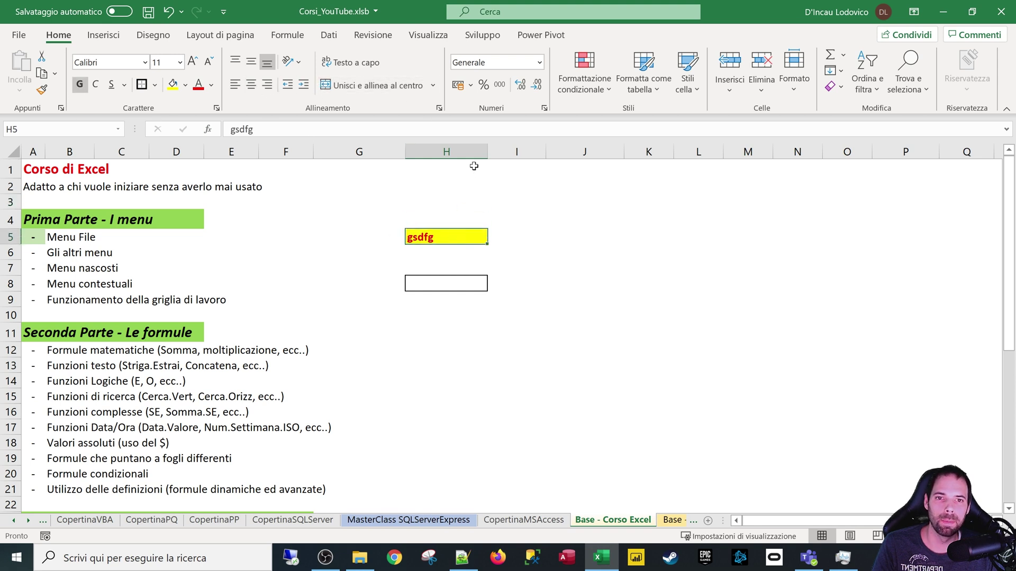
left_click_drag(488, 152, 569, 151)
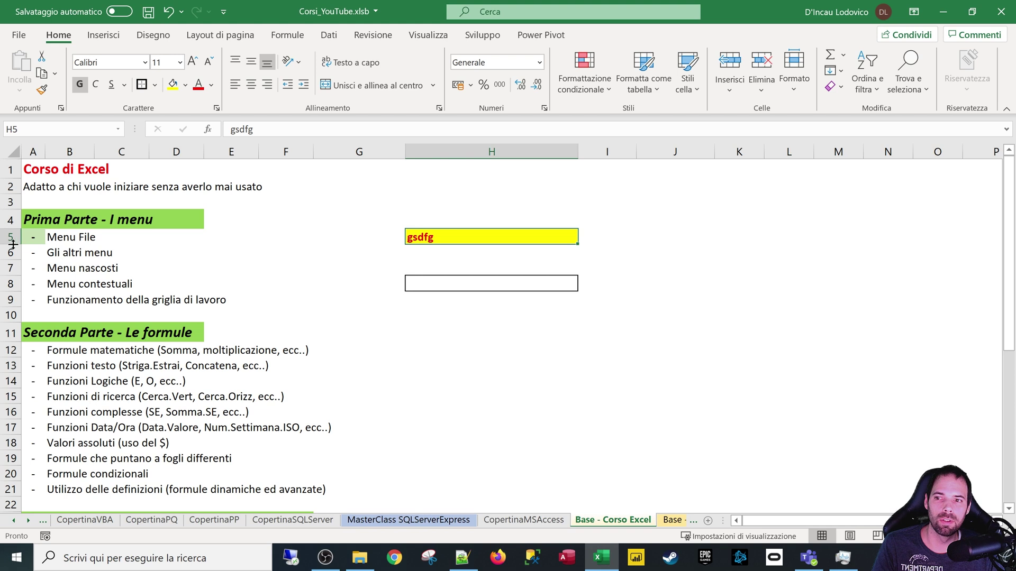
left_click_drag(14, 244, 14, 306)
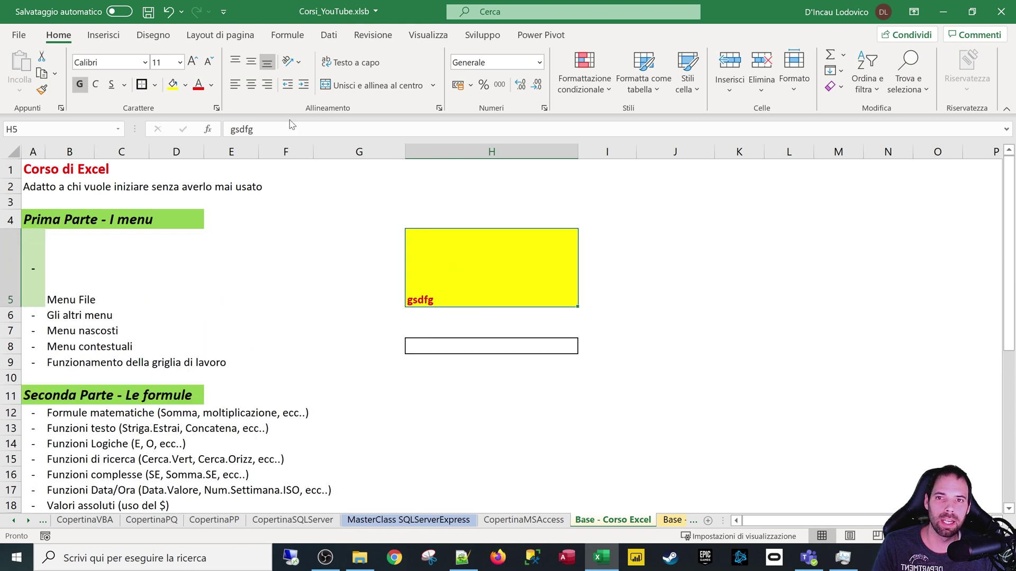
Step: Centre gsdfg horizontally and vertically in H5
left_click(251, 85)
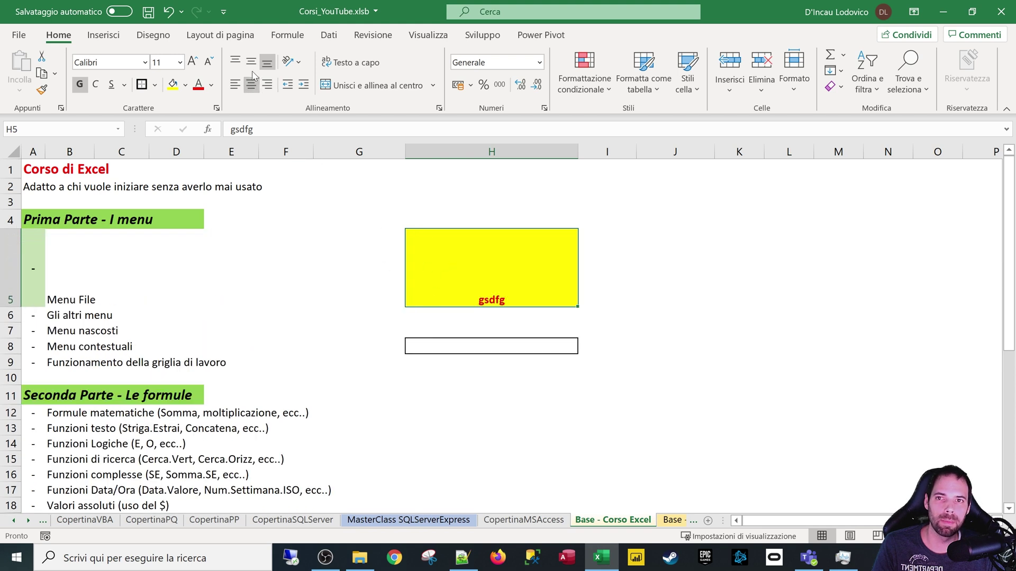
left_click(251, 62)
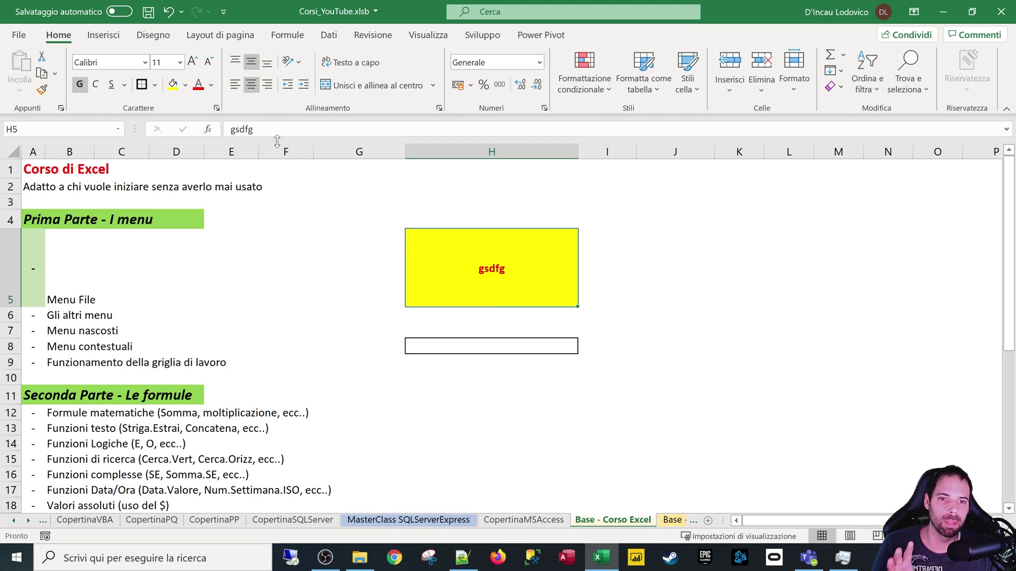
left_click(450, 365)
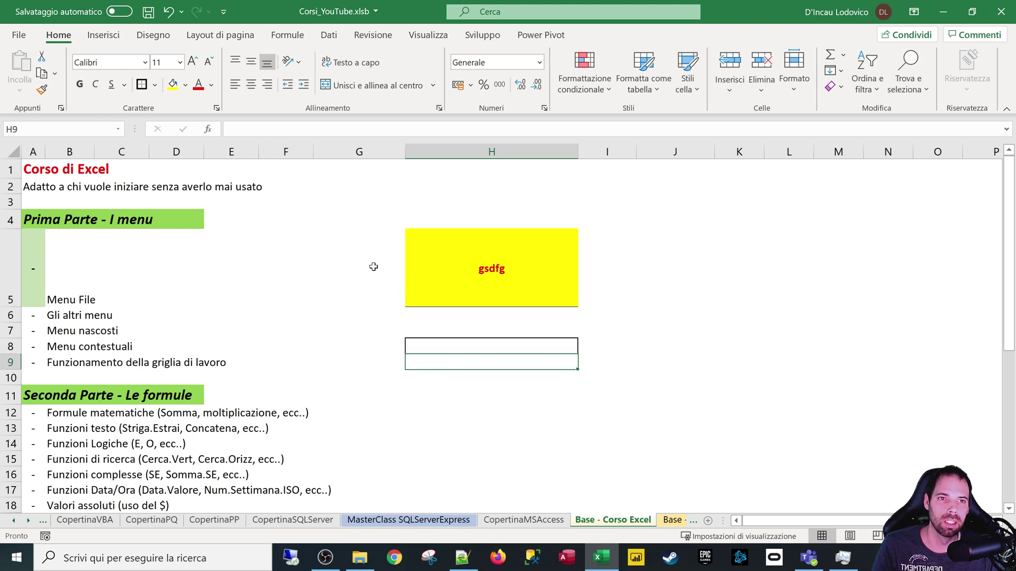
left_click(483, 272)
Step: Draw a Smiley Face shape from Forme over the yellow gsdfg cell
left_click(103, 35)
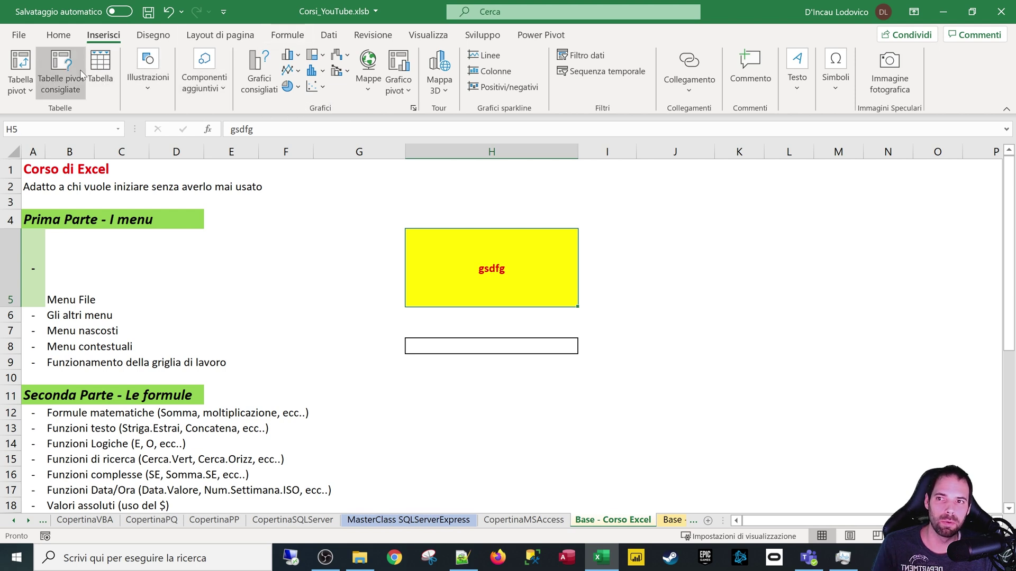
left_click(143, 89)
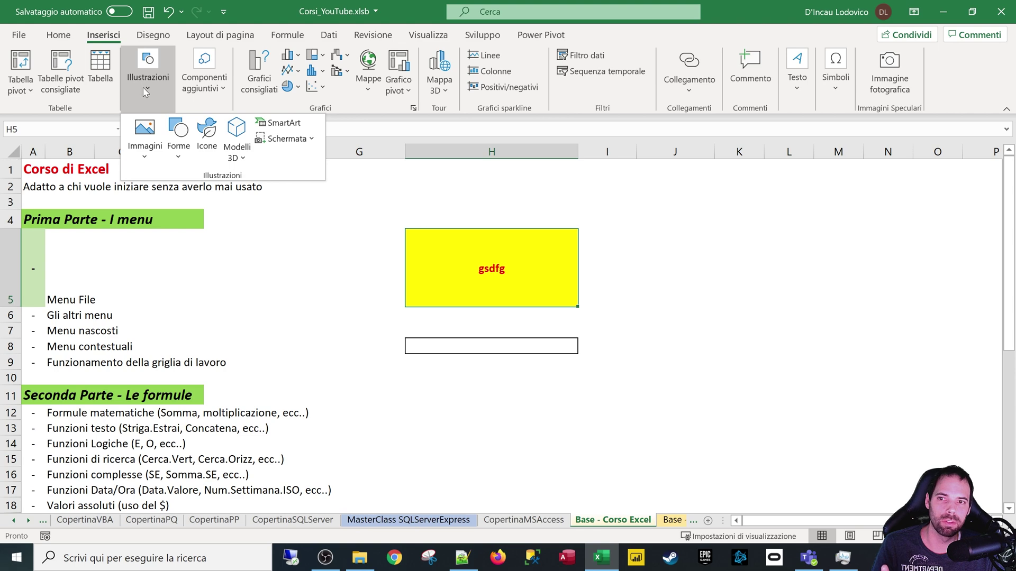
left_click(180, 153)
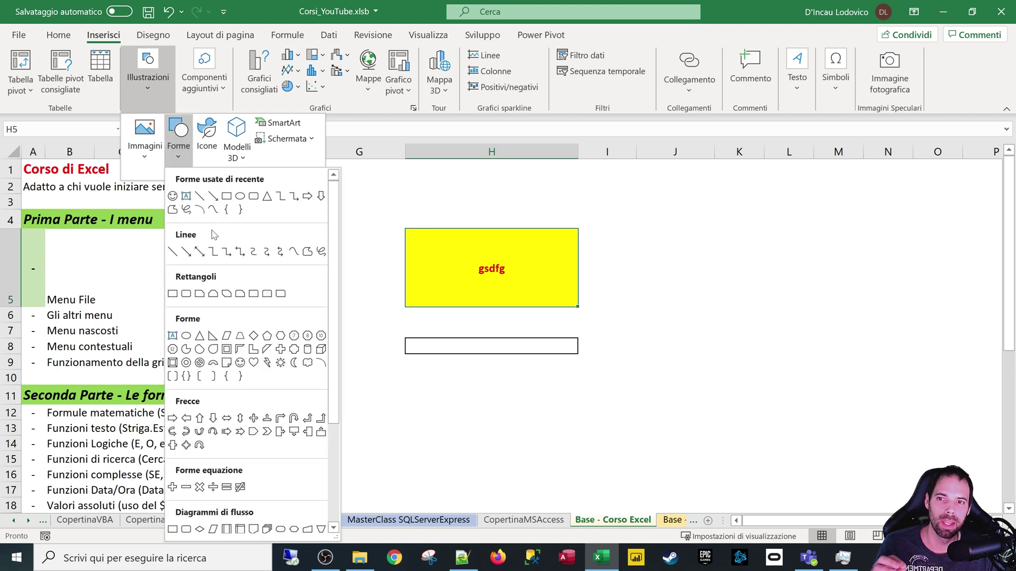
left_click(172, 197)
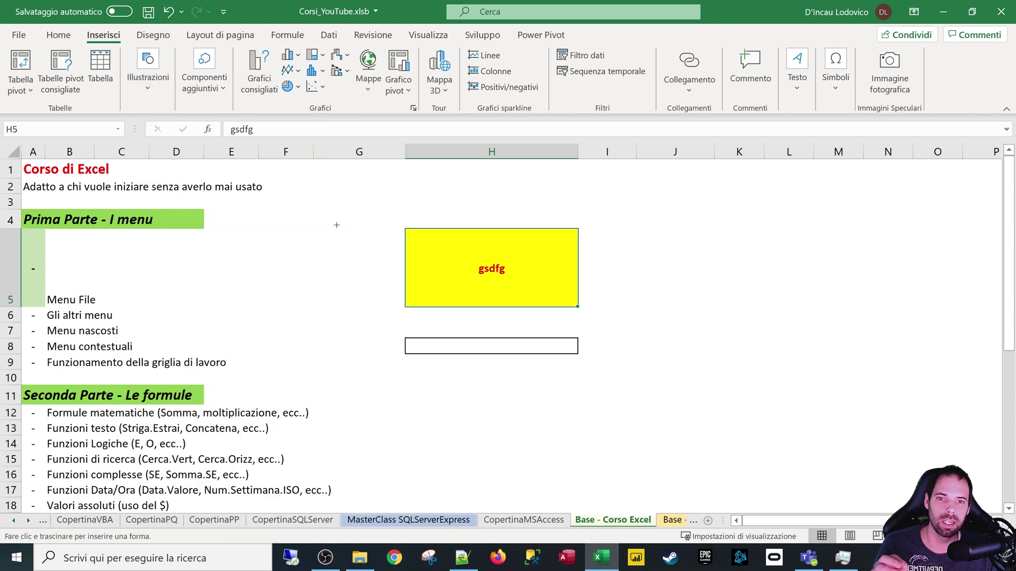
left_click_drag(336, 225, 554, 436)
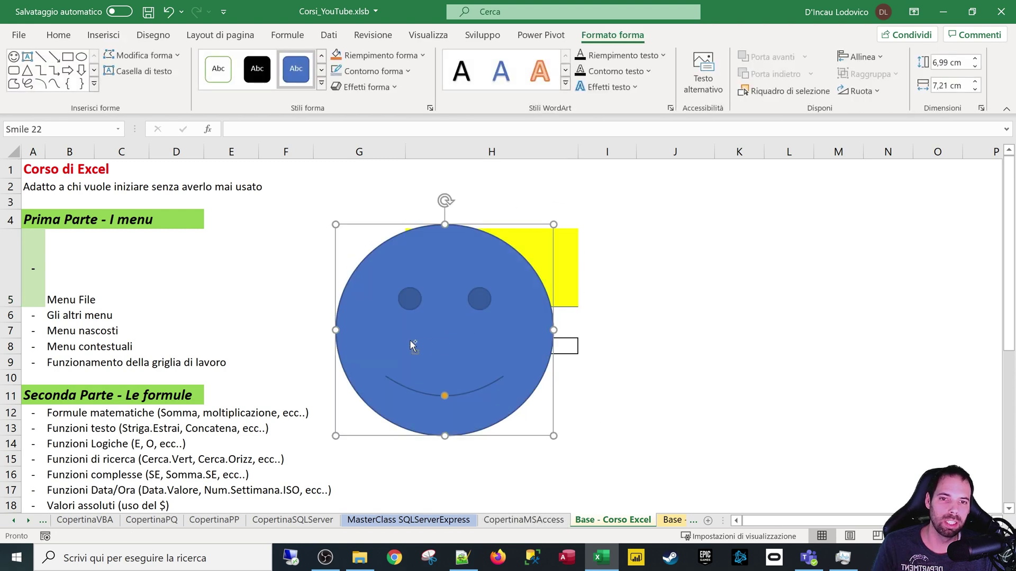
Step: Ctrl-drag a copy of the smiley to the right, then delete that copy
left_click_drag(413, 345, 661, 286, "ctrl")
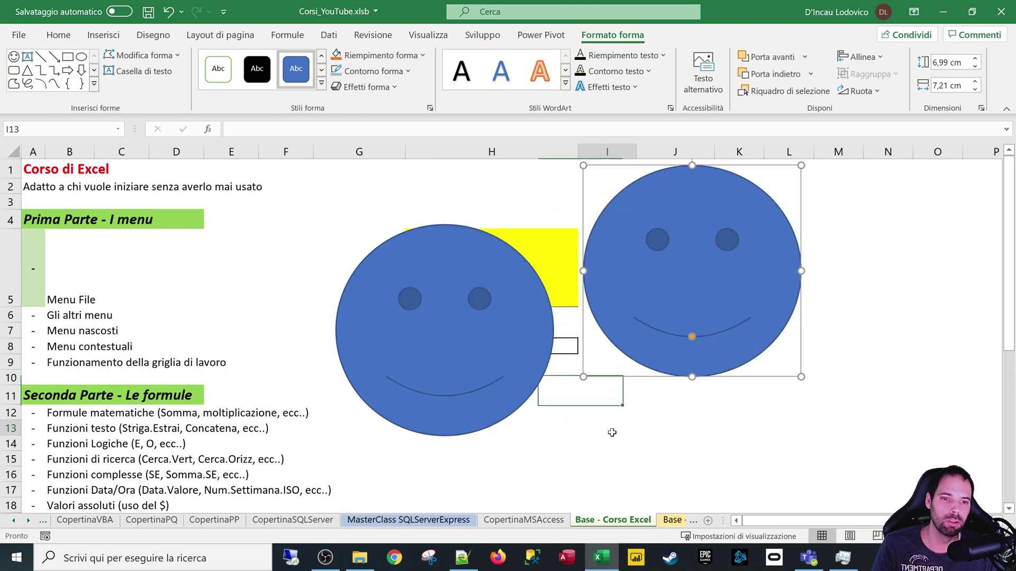
left_click(611, 432)
left_click(630, 304)
left_click(478, 378)
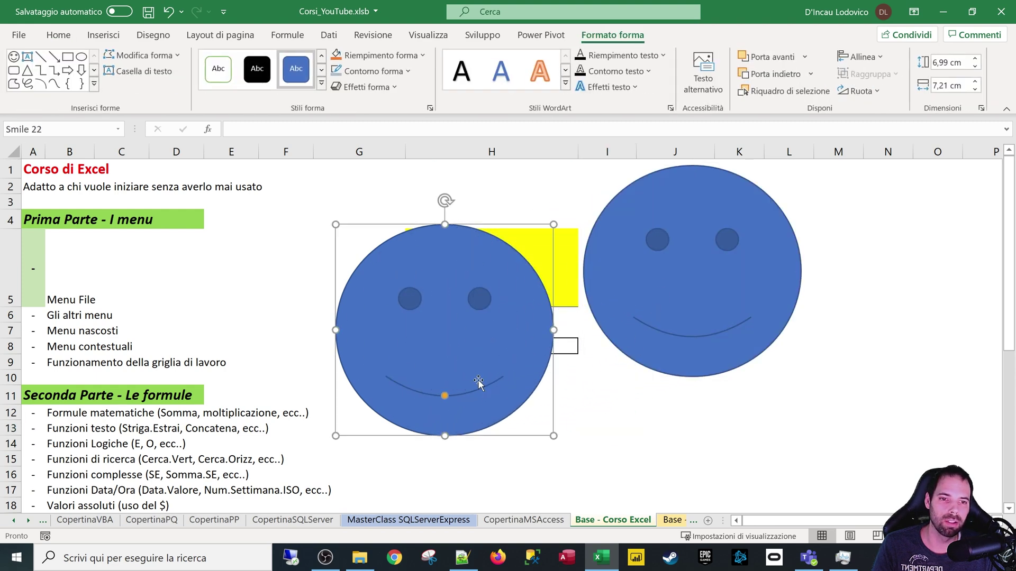
left_click(648, 298)
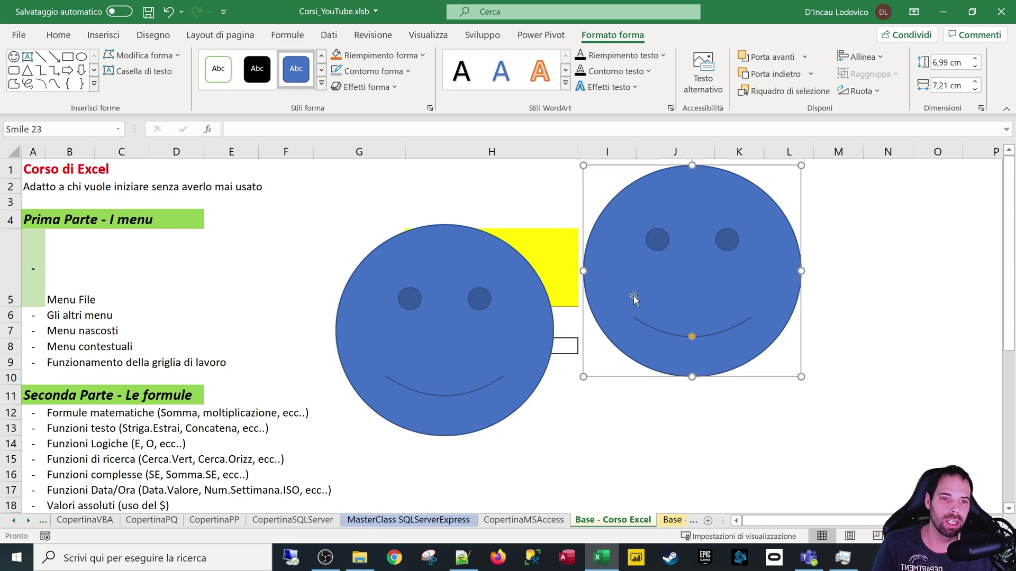
key("Delete")
left_click(660, 301)
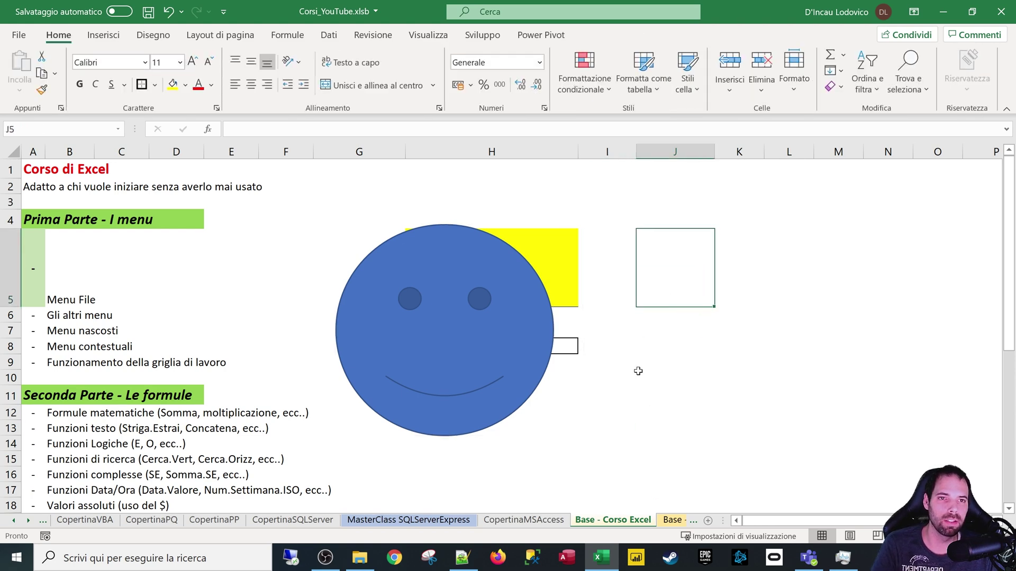
Step: Reselect the smiley and nudge it slightly up and right
left_click(416, 280)
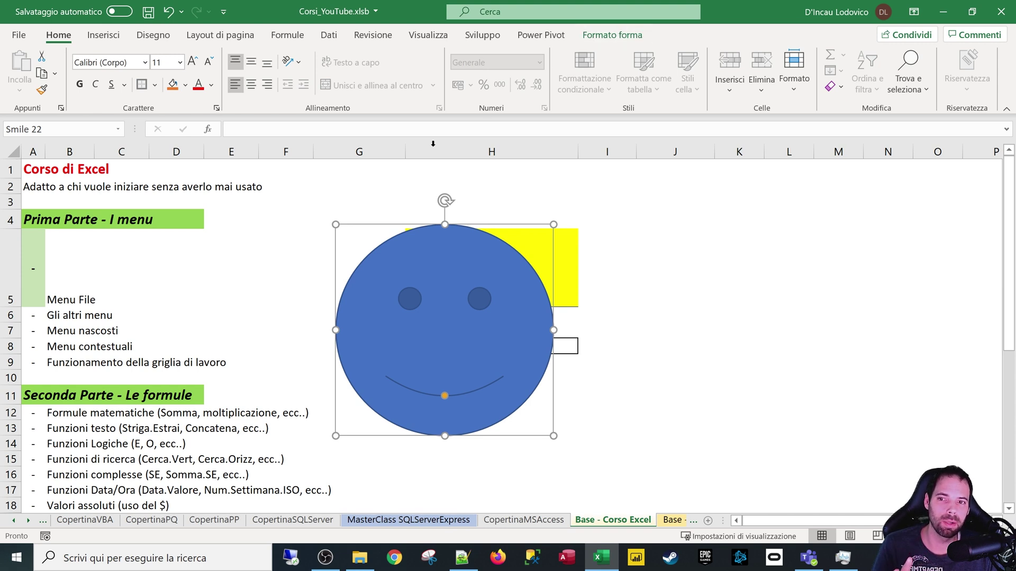
left_click(628, 233)
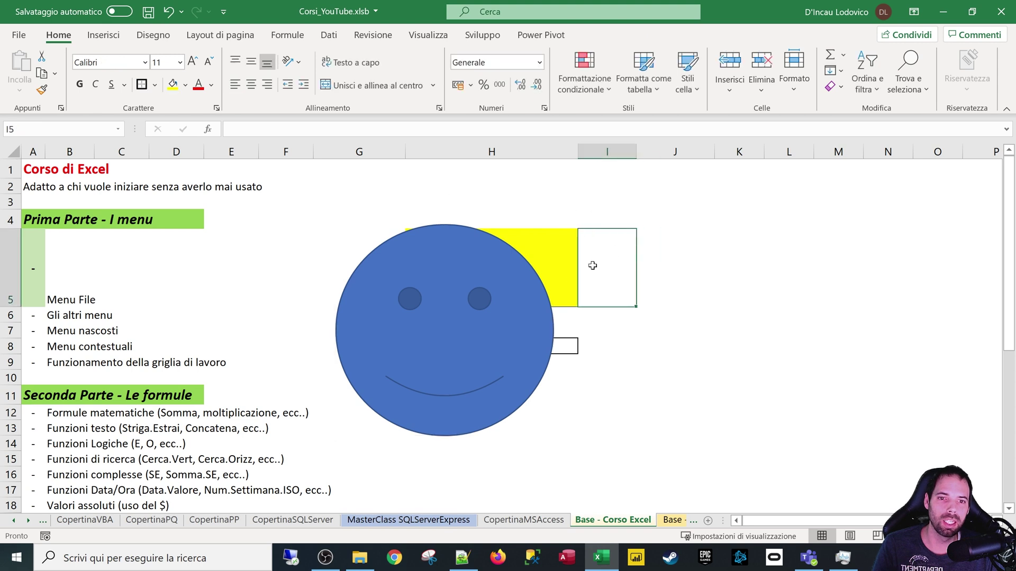
left_click(468, 252)
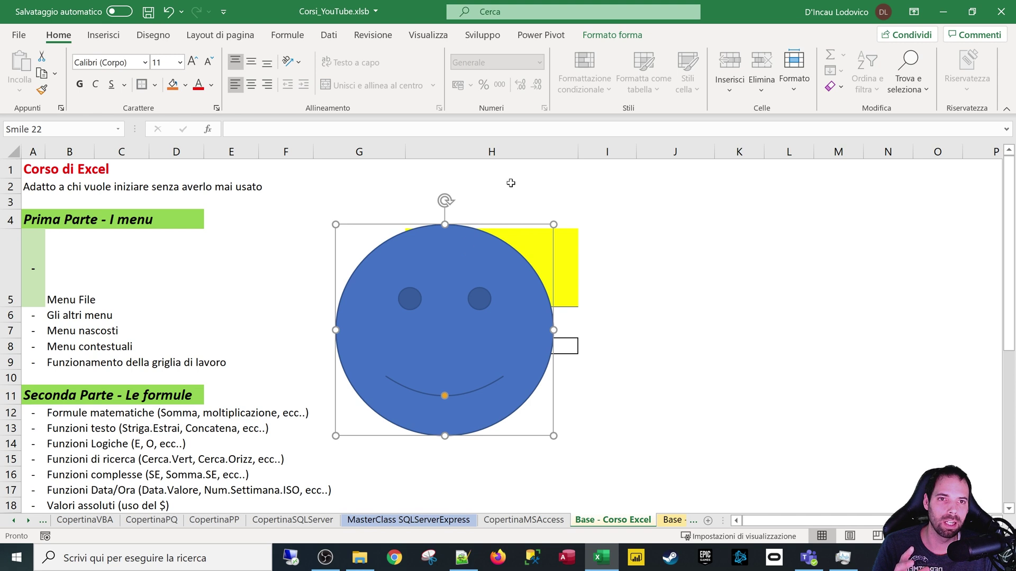
left_click(587, 36)
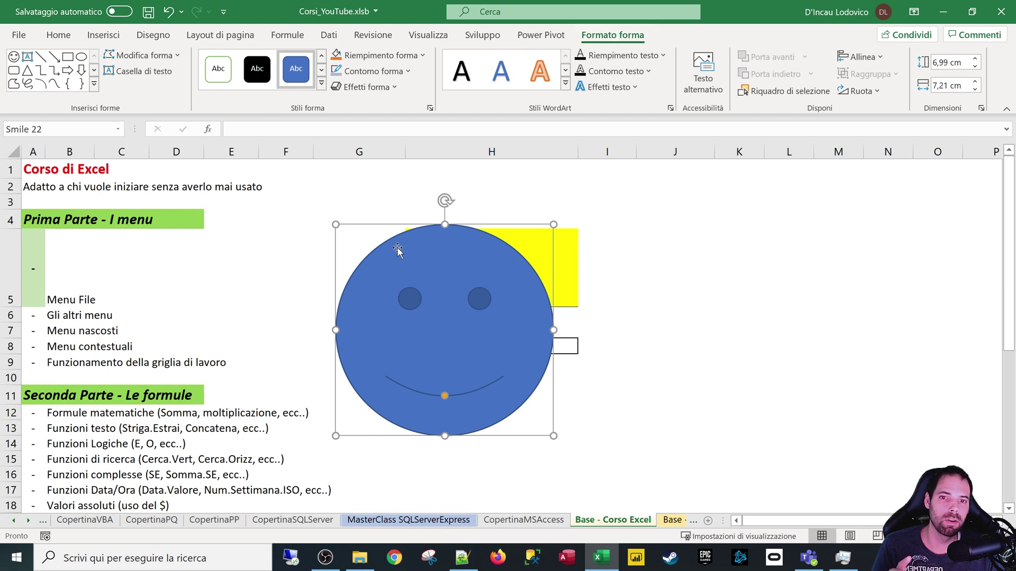
left_click_drag(397, 248, 418, 243)
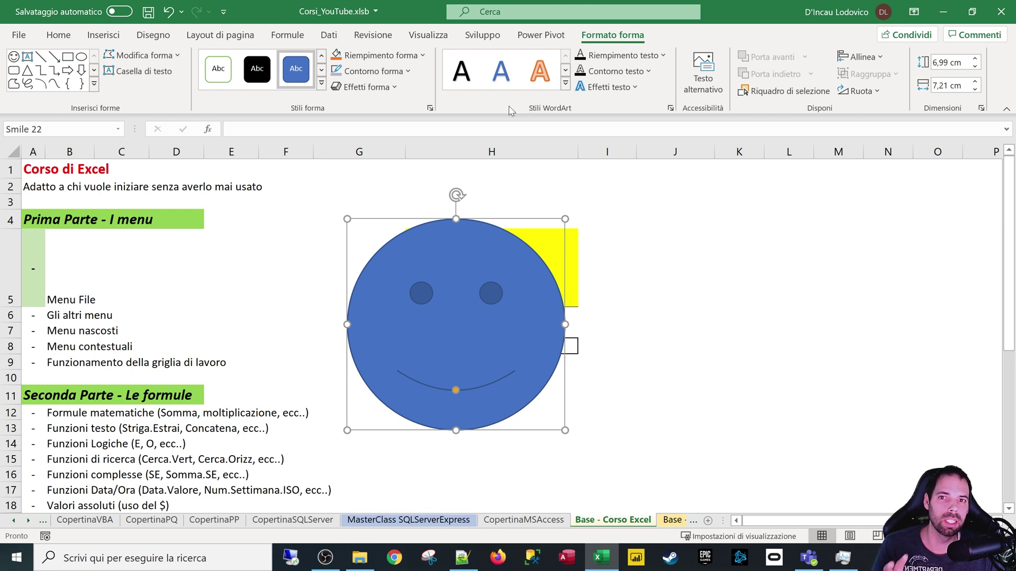
Step: Give the smiley a light-orange shape style and a second-row text effect style
left_click(322, 85)
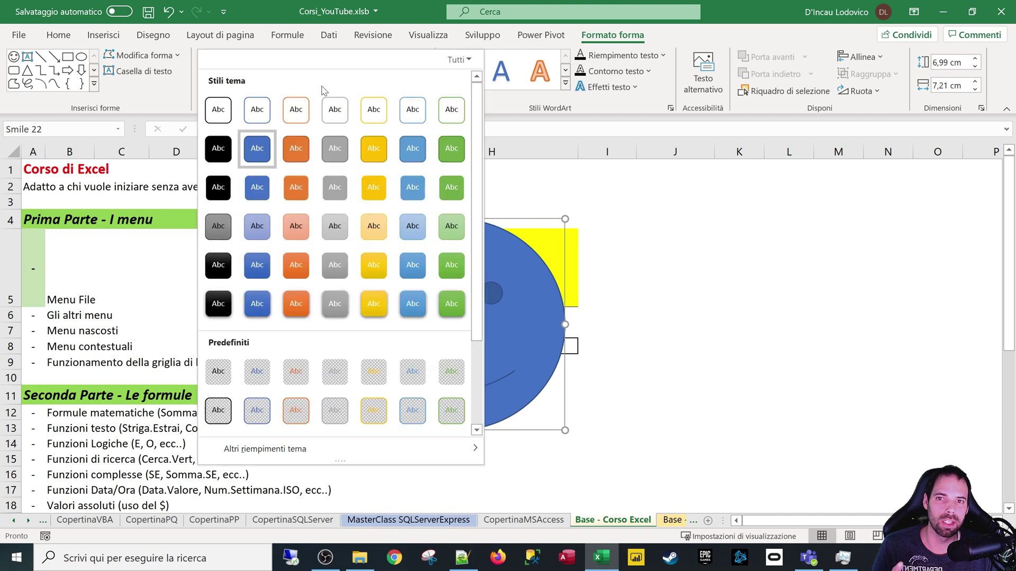
left_click(377, 229)
left_click_drag(475, 341, 471, 324)
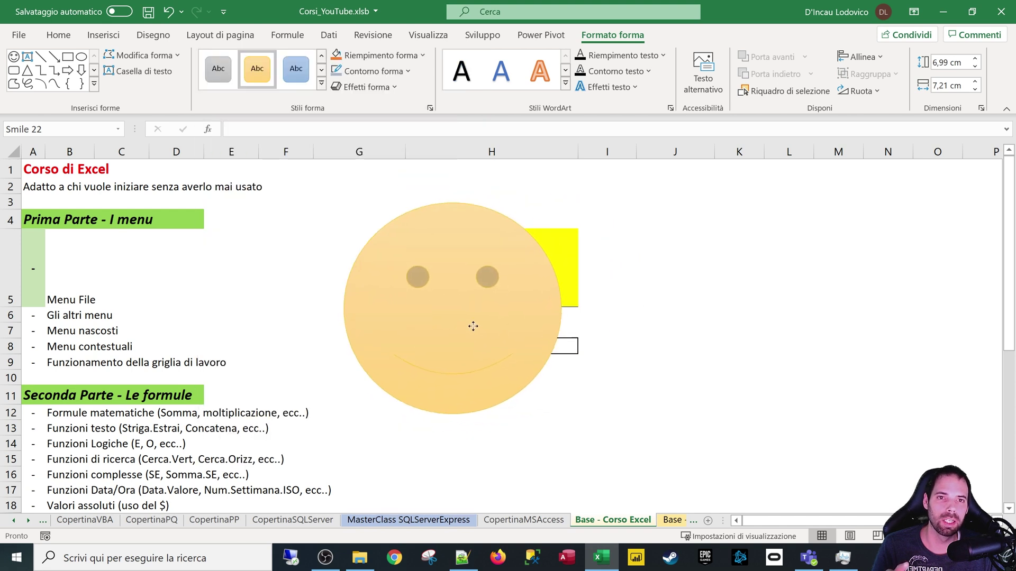
left_click(565, 83)
left_click(523, 149)
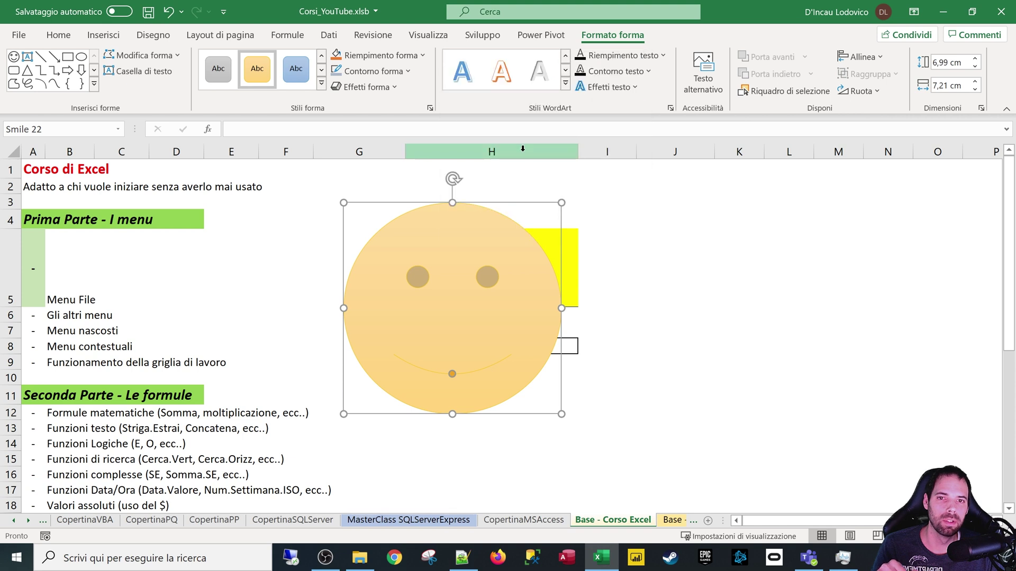
Step: Set the smiley outline to automatic black, after trying blue-grey, and move it right
left_click(371, 71)
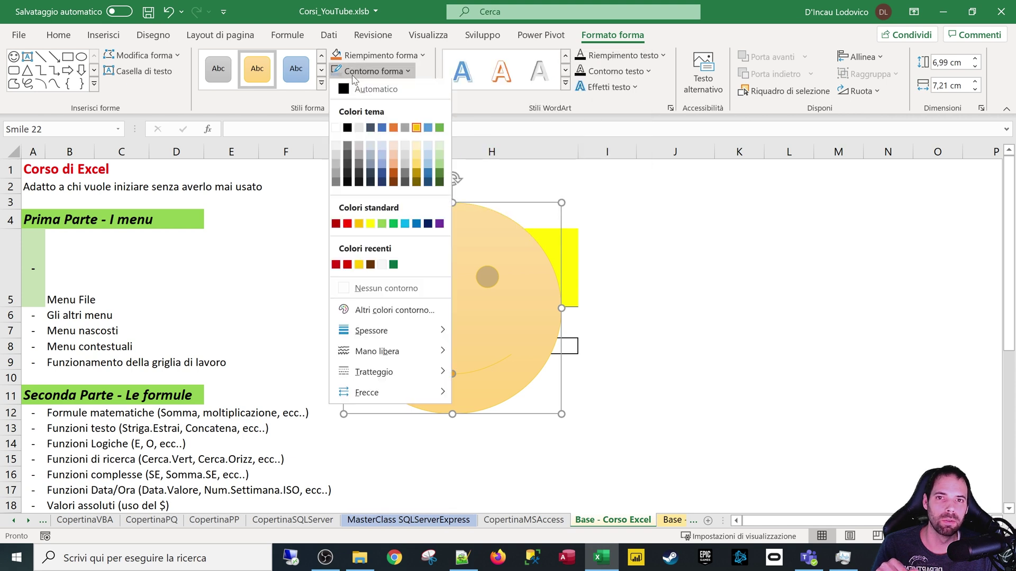
left_click(381, 164)
left_click(373, 71)
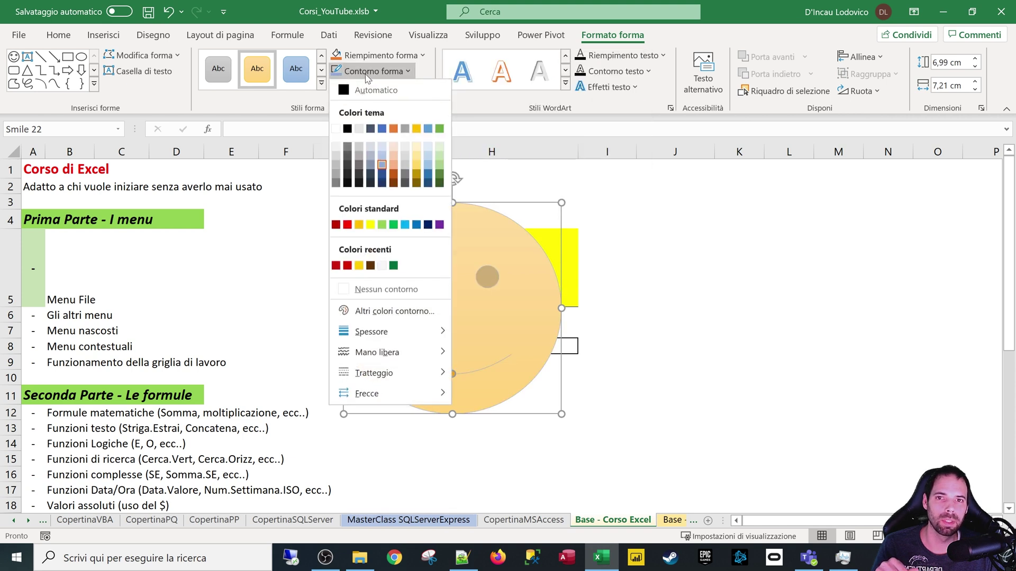
left_click(342, 94)
mouse_move(464, 304)
left_mouse_down()
mouse_move(572, 256)
mouse_move(550, 290)
left_mouse_up()
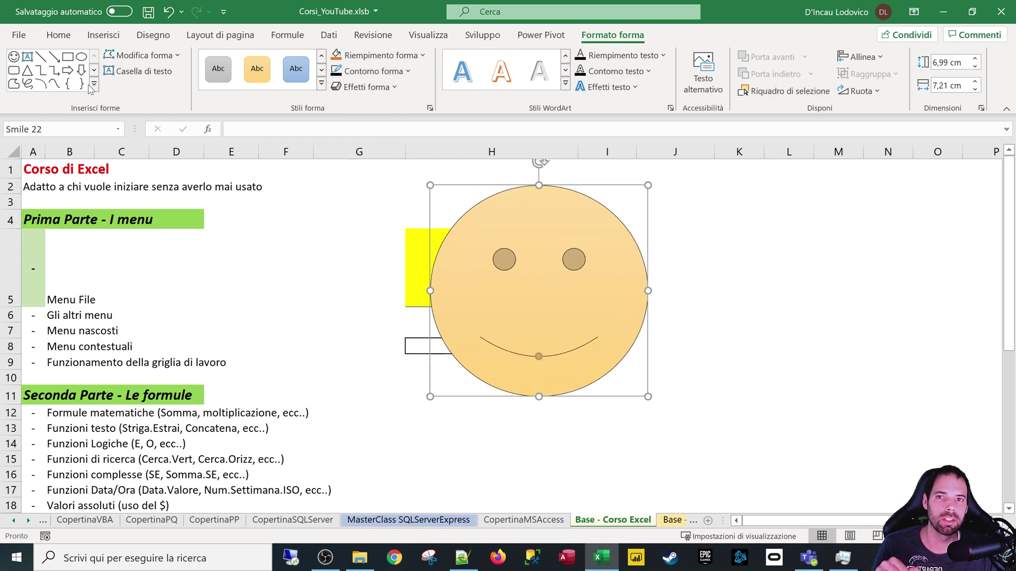
Step: Check the Ruota options without rotating, then drag the smiley left over the yellow box
left_click(857, 91)
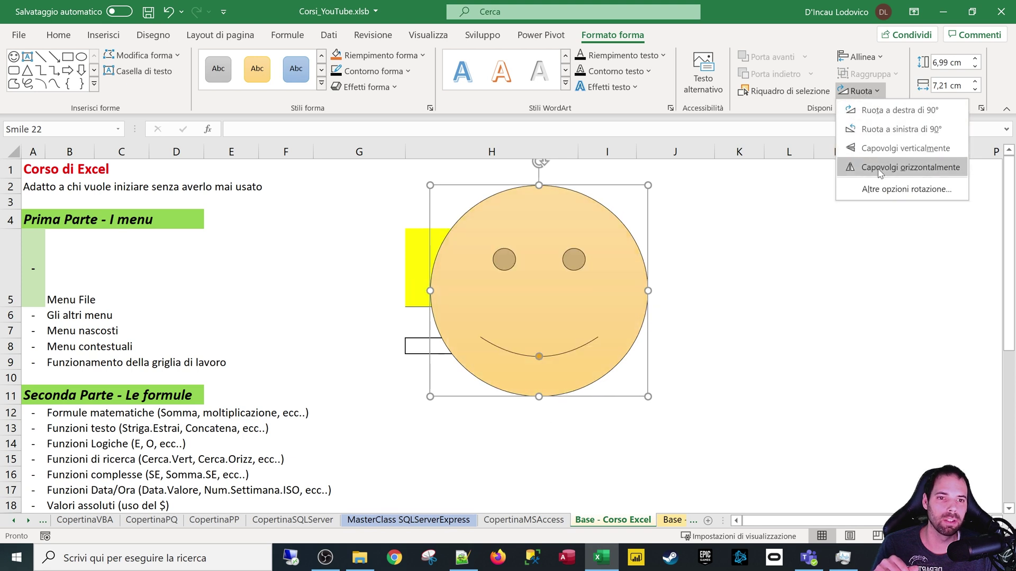
left_click(672, 230)
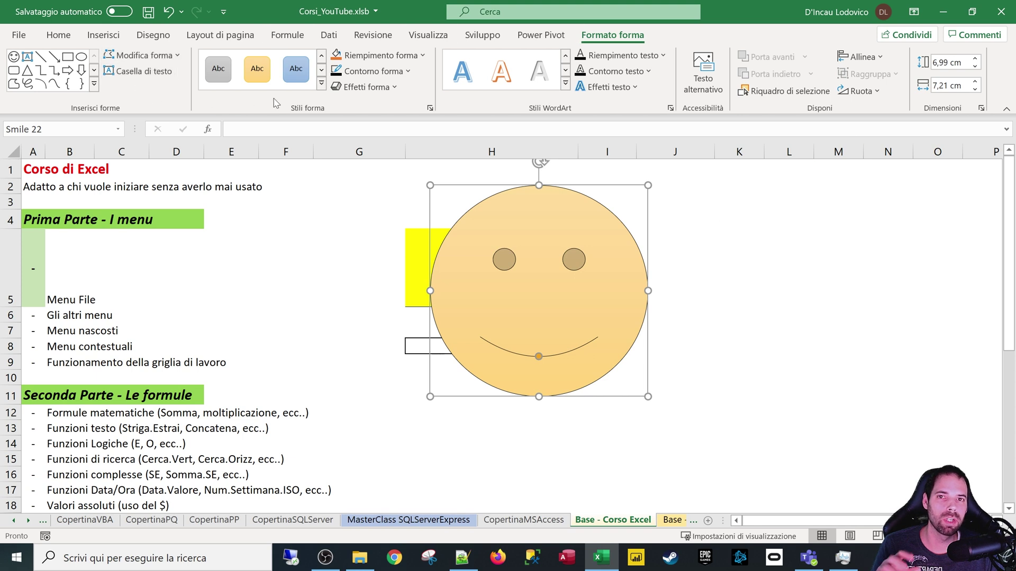
left_click_drag(596, 300, 490, 311)
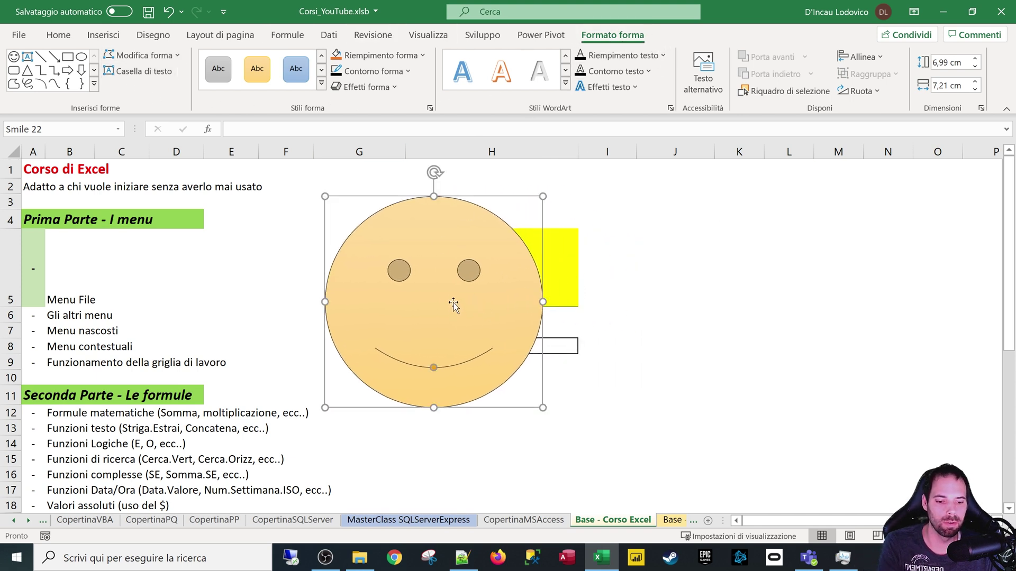
Step: Delete the smiley and paste empty cell J3 over G3:I10 to clear it
key("Delete")
left_click(685, 200)
key("ctrl+c")
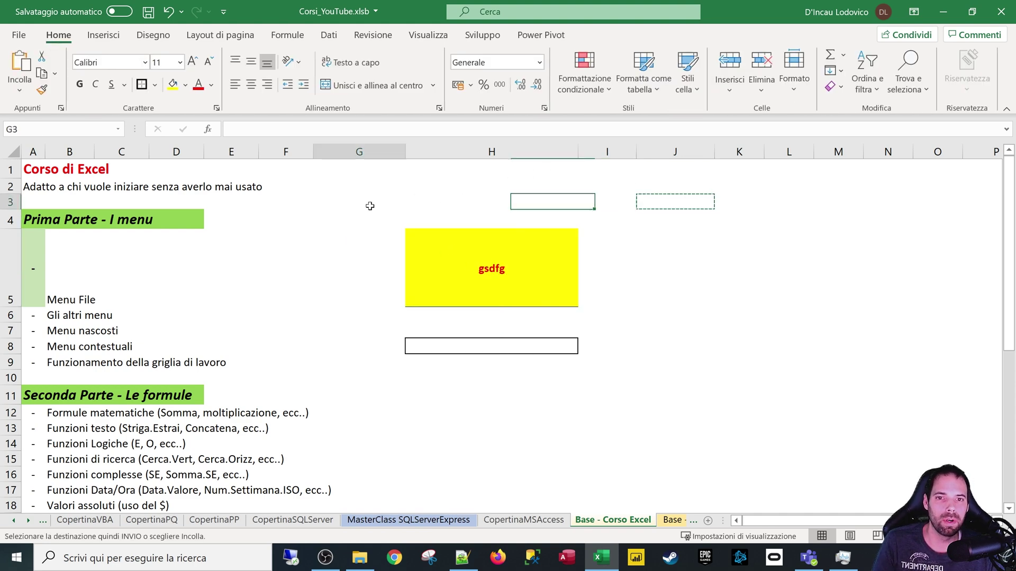
left_click_drag(370, 204, 634, 368)
key("ctrl+v")
left_click(569, 386)
key("Escape")
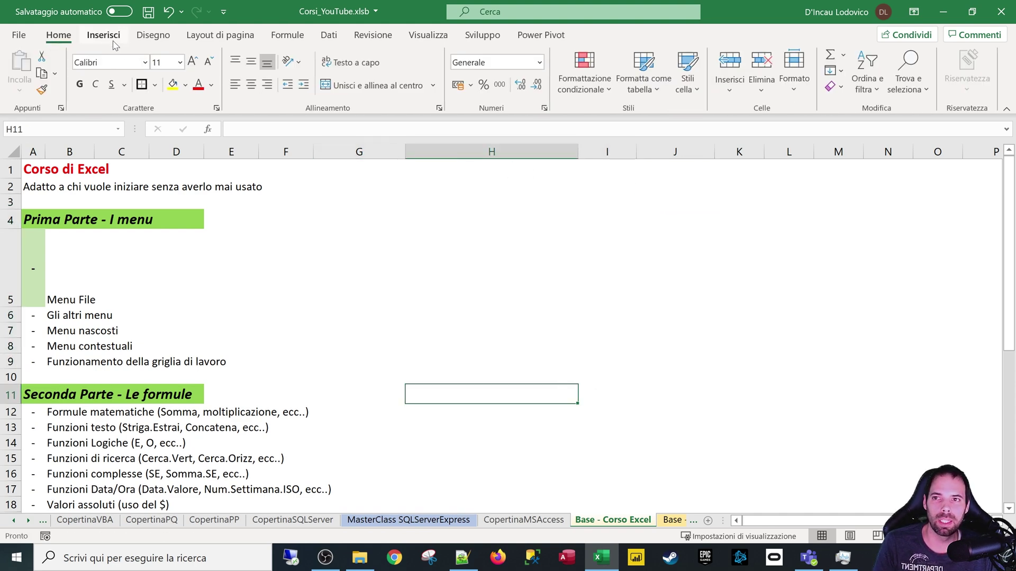
Step: Draw a black freehand ink scribble with the Disegno pen and move it slightly left
left_click(103, 35)
left_click(152, 35)
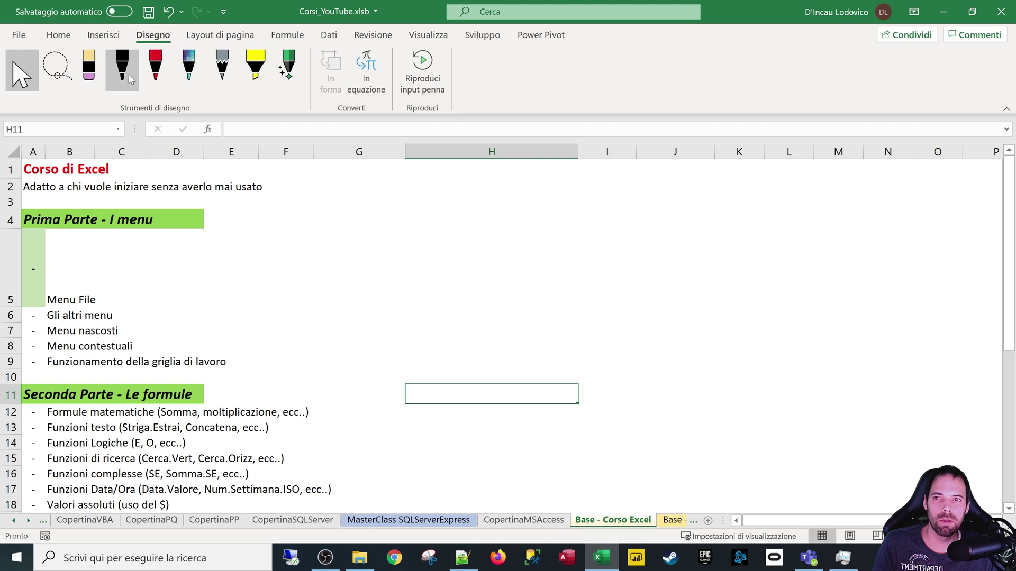
left_click(123, 68)
mouse_move(469, 246)
left_mouse_down()
mouse_move(397, 284)
mouse_move(444, 324)
mouse_move(540, 281)
mouse_move(558, 322)
mouse_move(609, 363)
left_mouse_up()
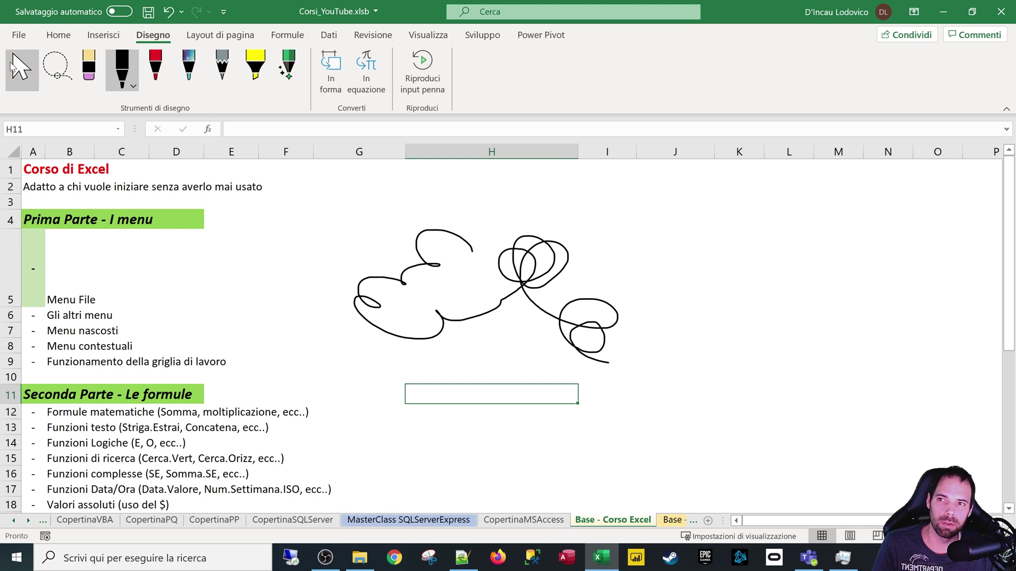
left_click(16, 68)
left_click(523, 286)
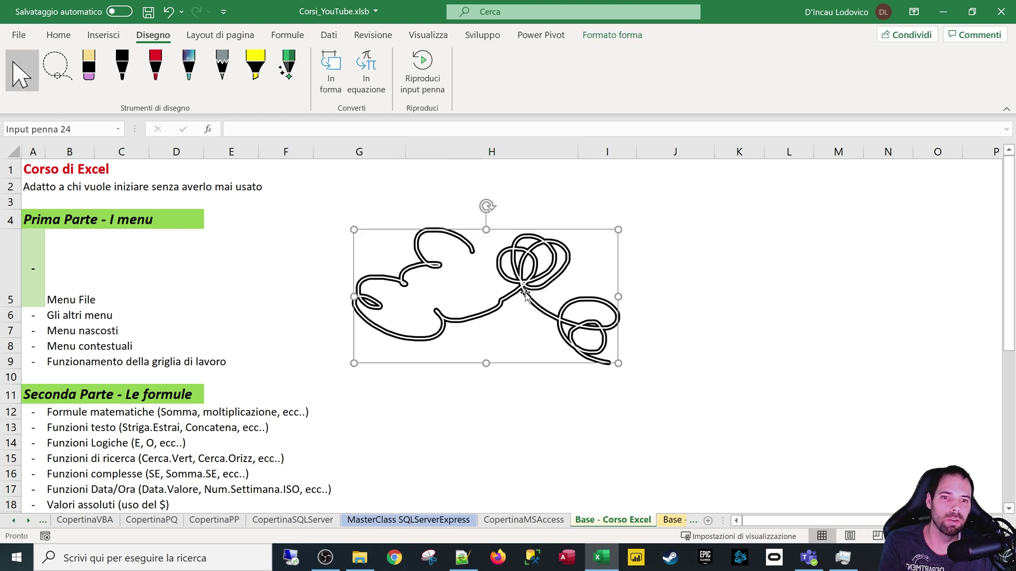
mouse_move(531, 293)
left_mouse_down()
mouse_move(505, 295)
mouse_move(489, 279)
left_mouse_up()
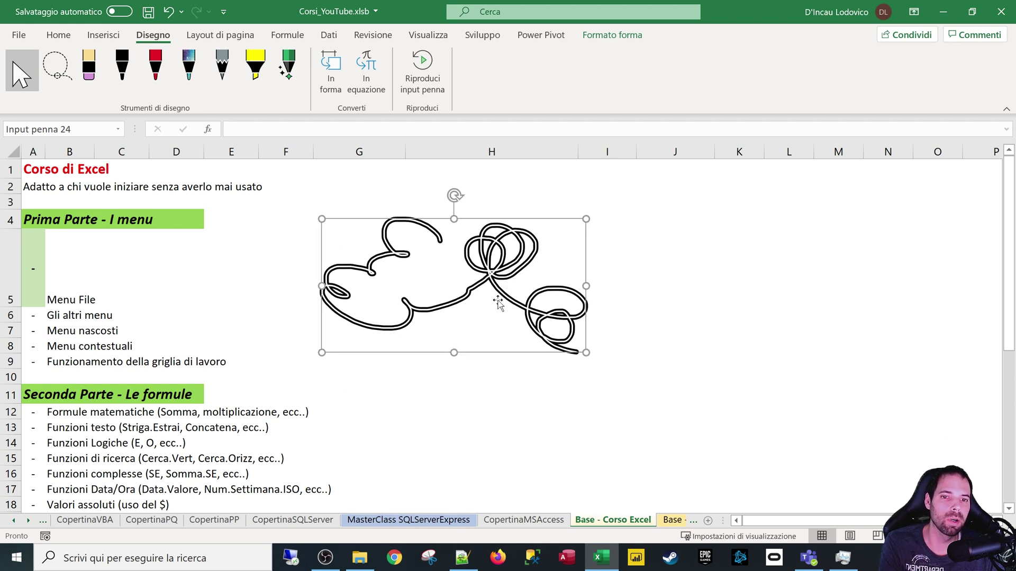
Step: Add a yellow highlighter stroke, undo it, and delete the ink scribble
left_click(255, 66)
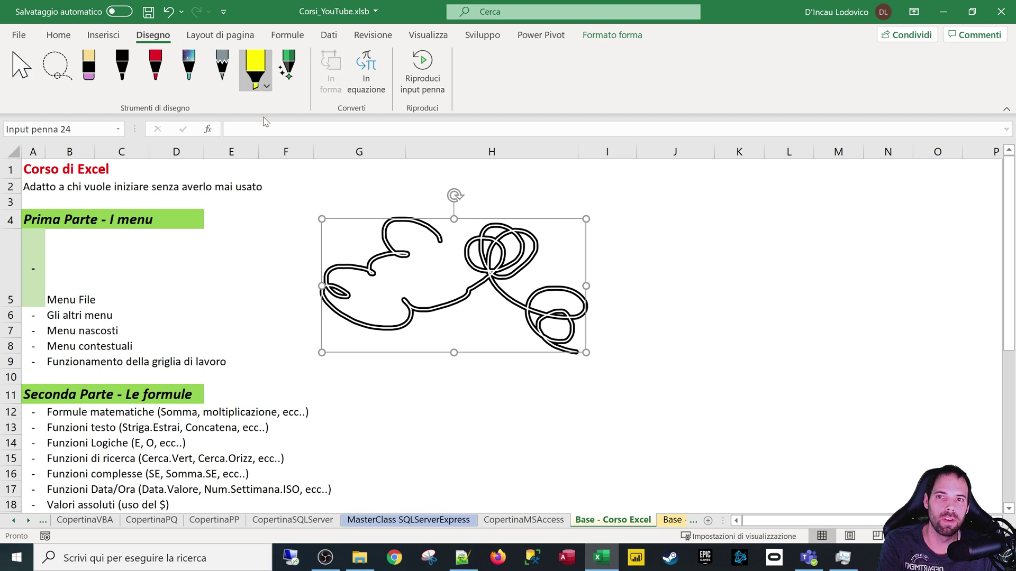
mouse_move(668, 226)
left_mouse_down()
mouse_move(574, 267)
mouse_move(350, 317)
left_mouse_up()
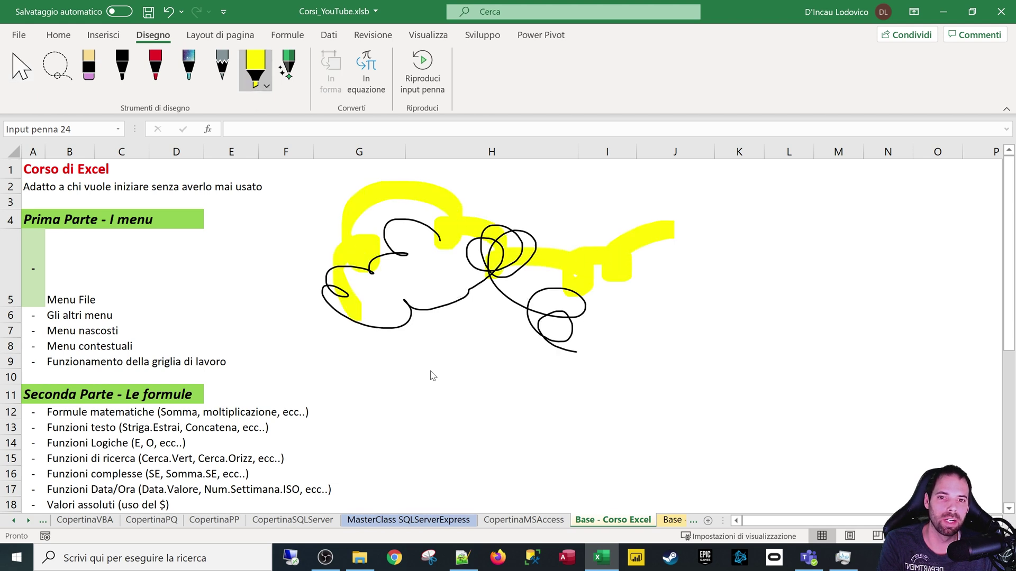
left_click(22, 67)
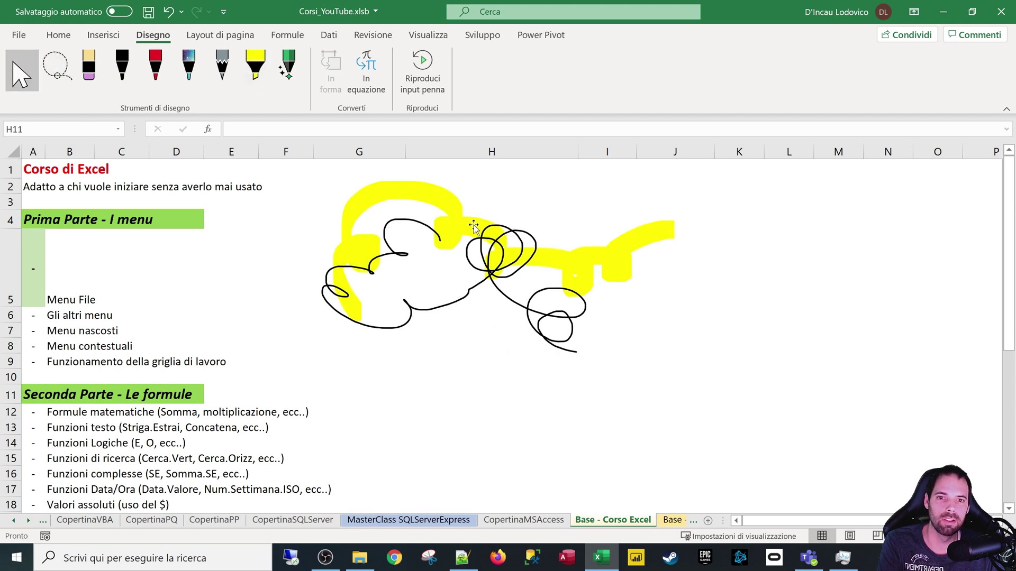
key("ctrl+z")
left_click(492, 275)
key("Delete")
Step: Handwrite 86 in cell H5 with the action pen so it becomes the cell value
left_click(471, 331)
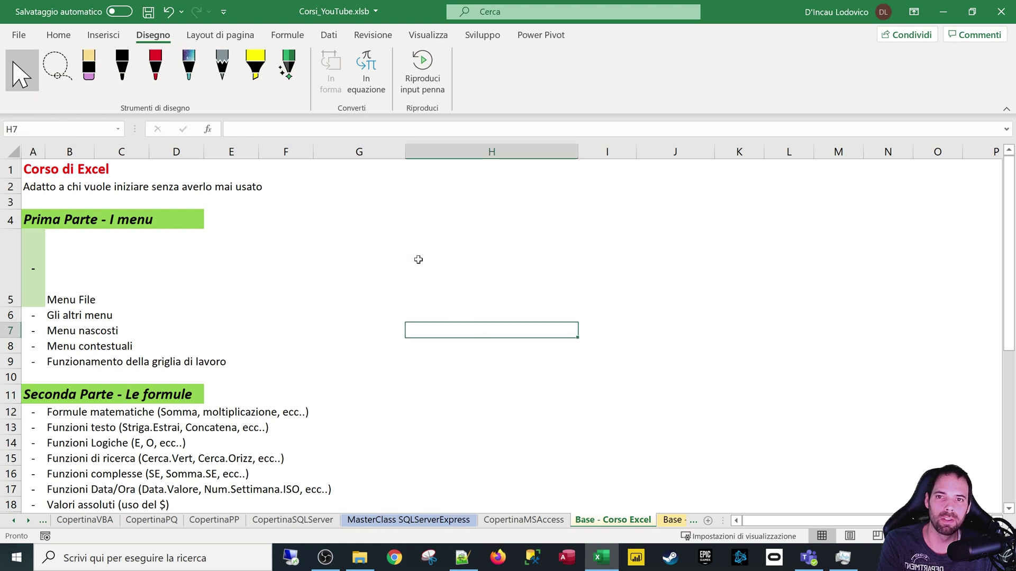
left_click(419, 261)
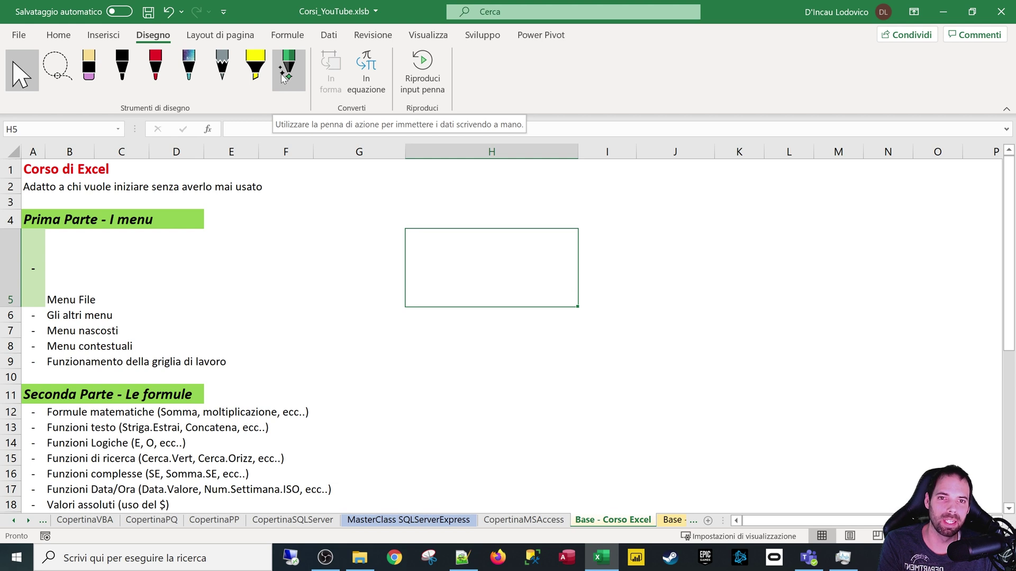
left_click(283, 78)
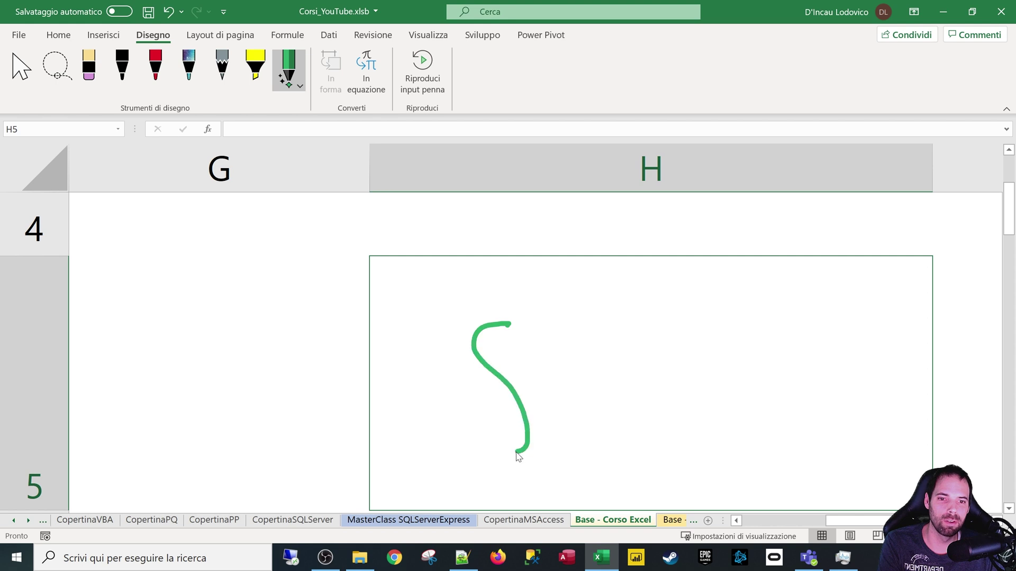
left_click_drag(508, 324, 471, 314)
mouse_move(596, 325)
left_mouse_down()
mouse_move(583, 394)
mouse_move(540, 401)
left_mouse_up()
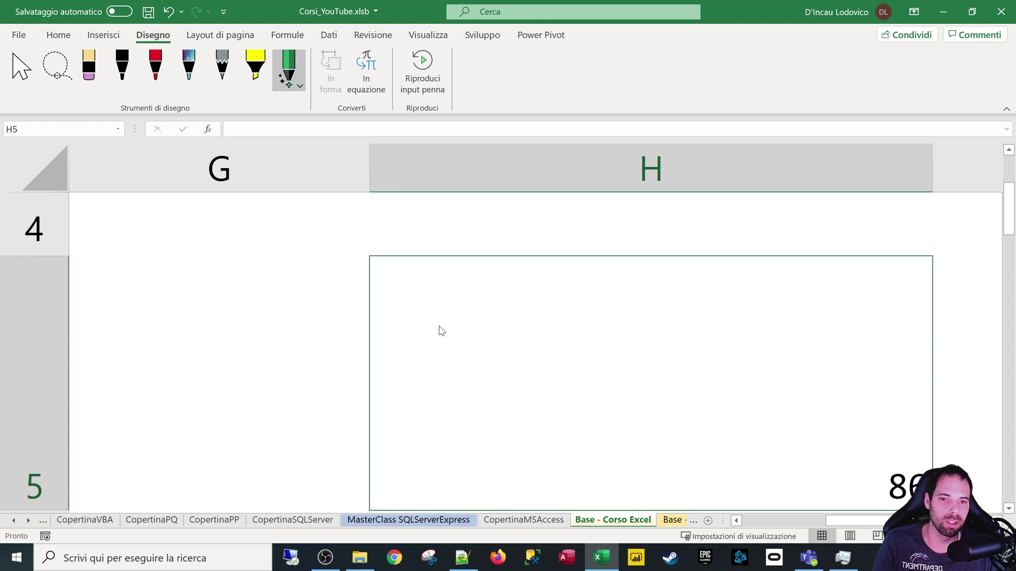
left_click(21, 69)
scroll(455, 322, "down", 2, "ctrl")
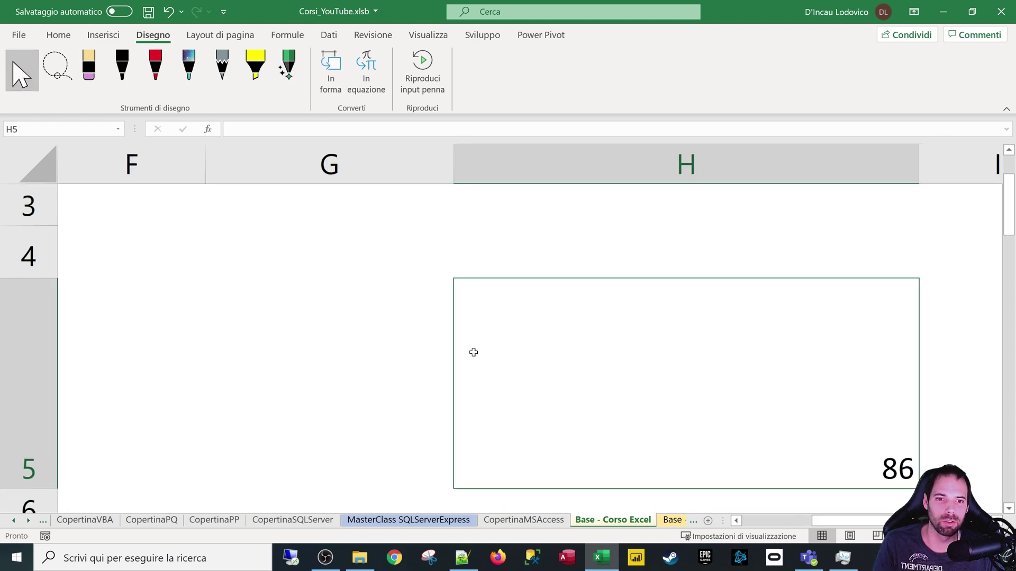
scroll(466, 347, "down", 1, "ctrl")
scroll(460, 344, "down", 2, "ctrl")
scroll(460, 333, "down", 1, "ctrl")
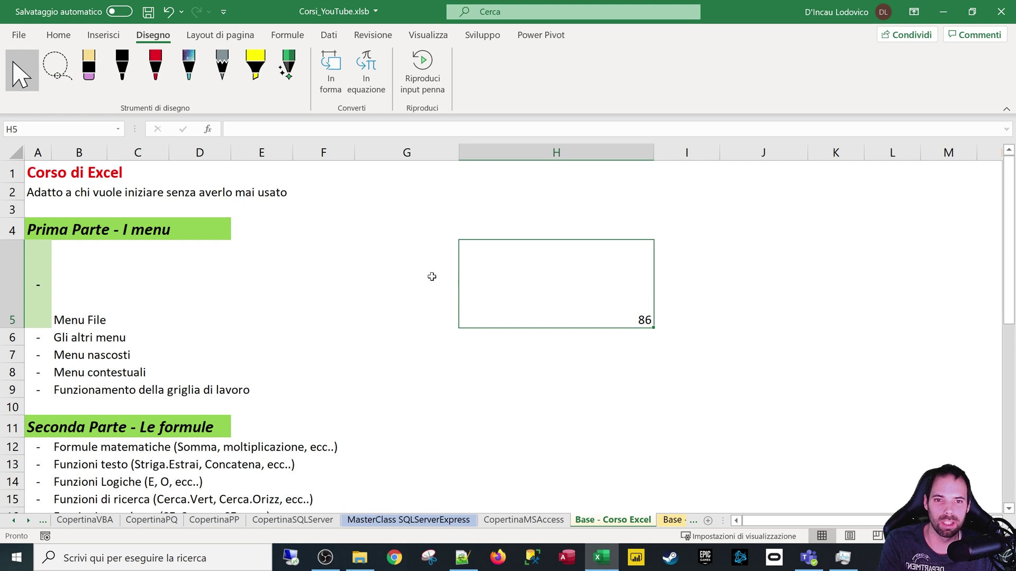
Step: View Layout di pagina, reselect H5, then browse the Formule Usate di recente list and close it
left_click(220, 35)
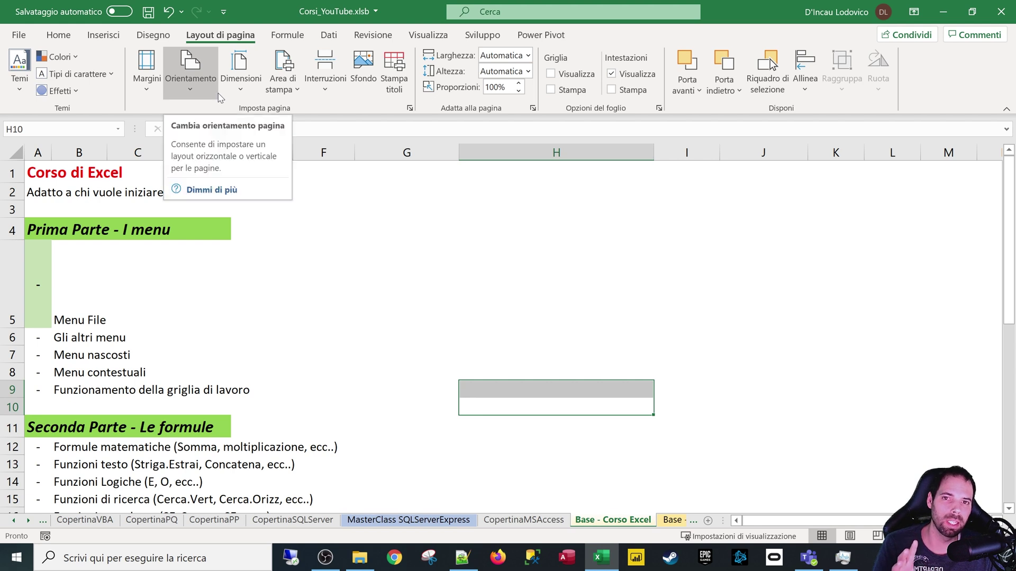
left_click(480, 345)
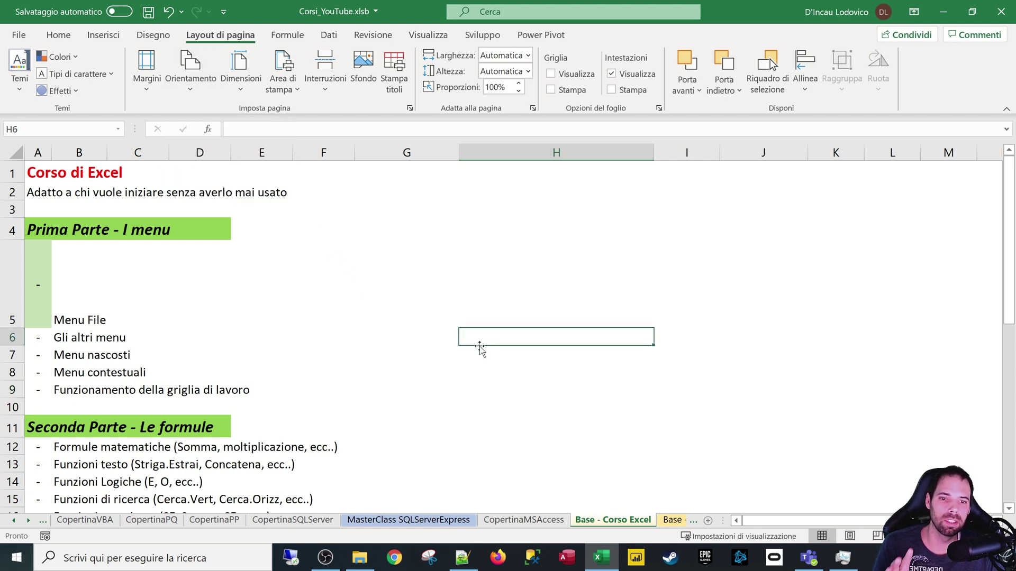
left_click_drag(480, 344, 445, 289)
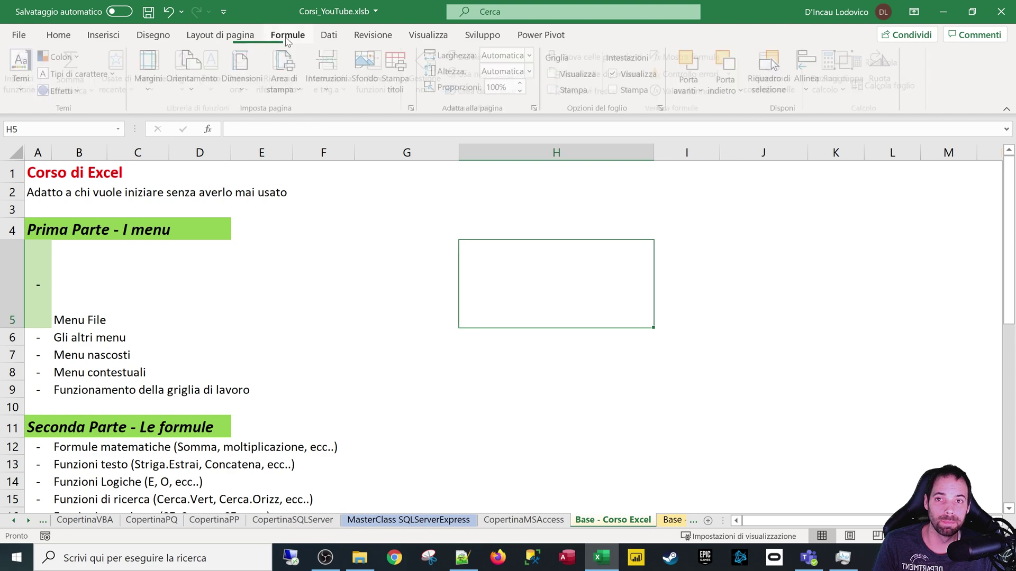
left_click(287, 35)
left_click(244, 79)
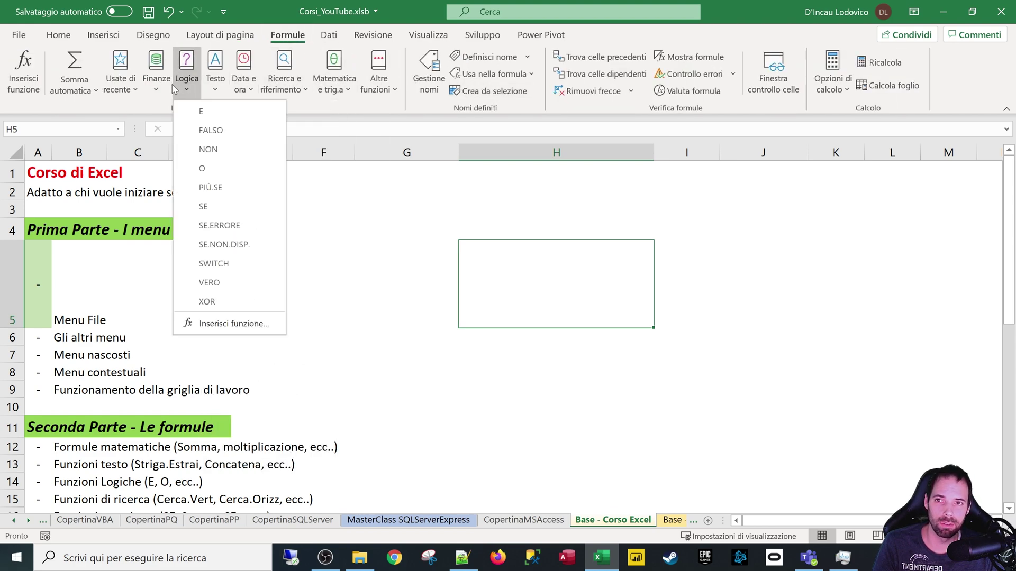
mouse_move(120, 80)
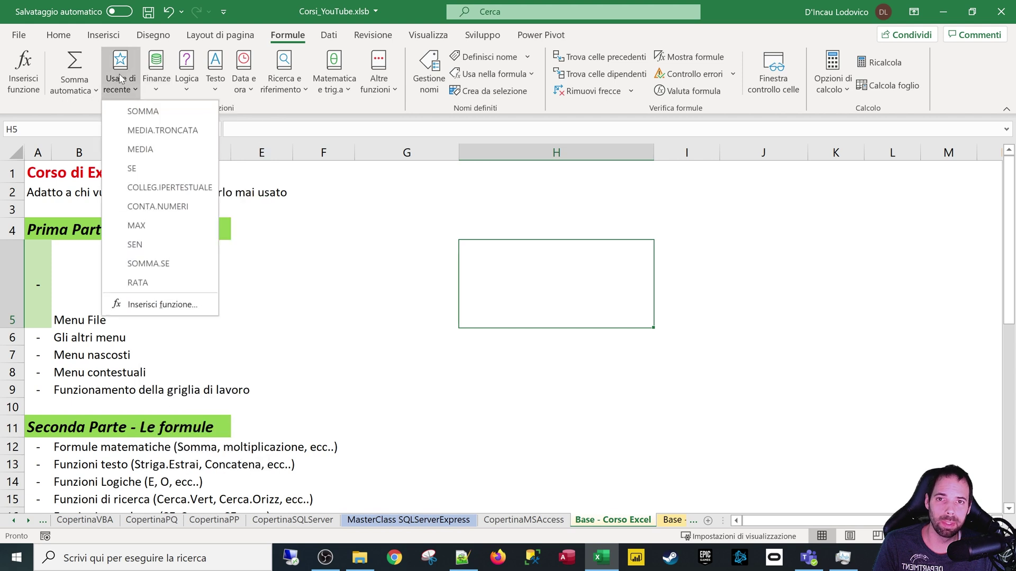
left_click(406, 115)
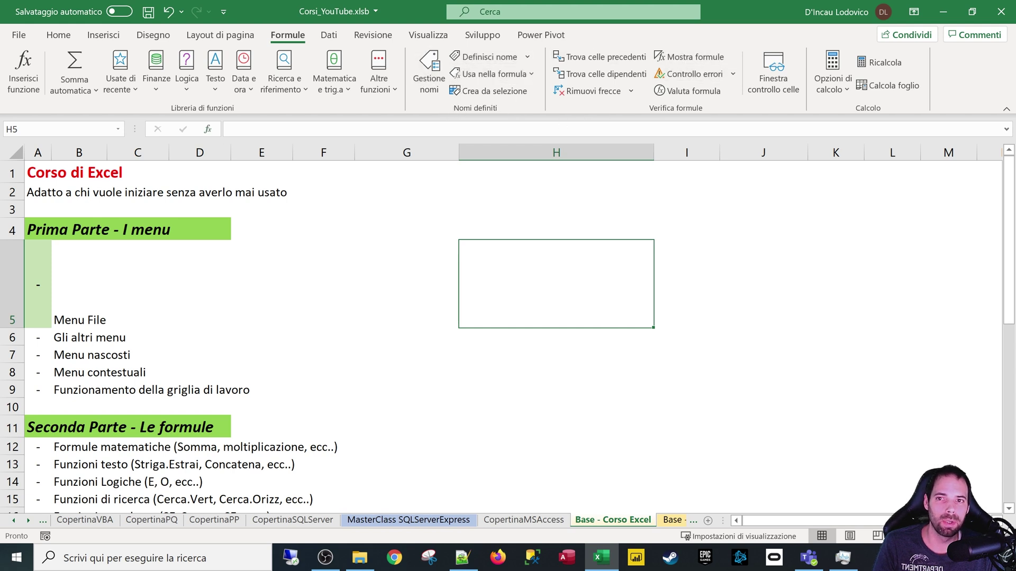
key("F2")
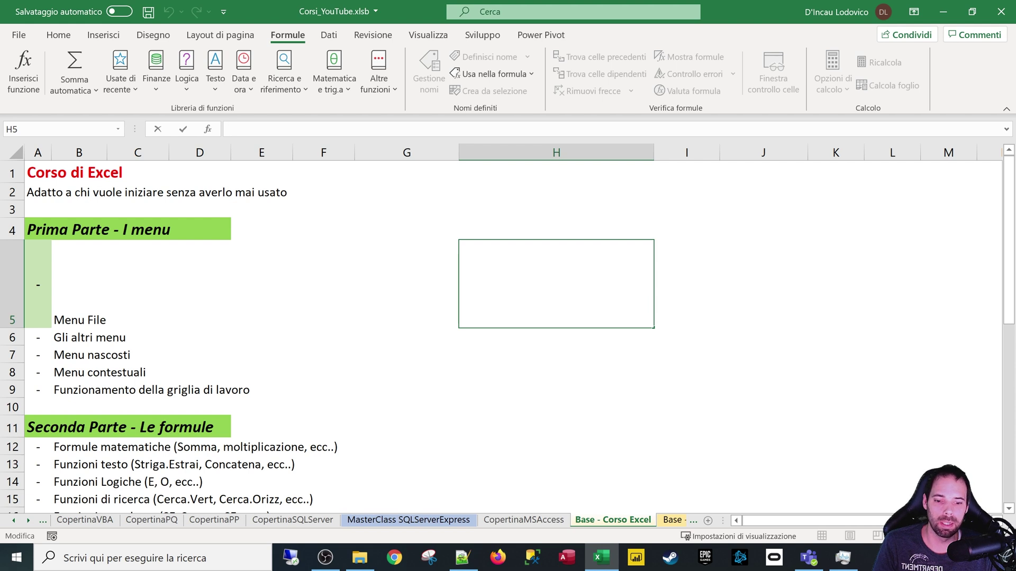
type("=asdfasdfasd")
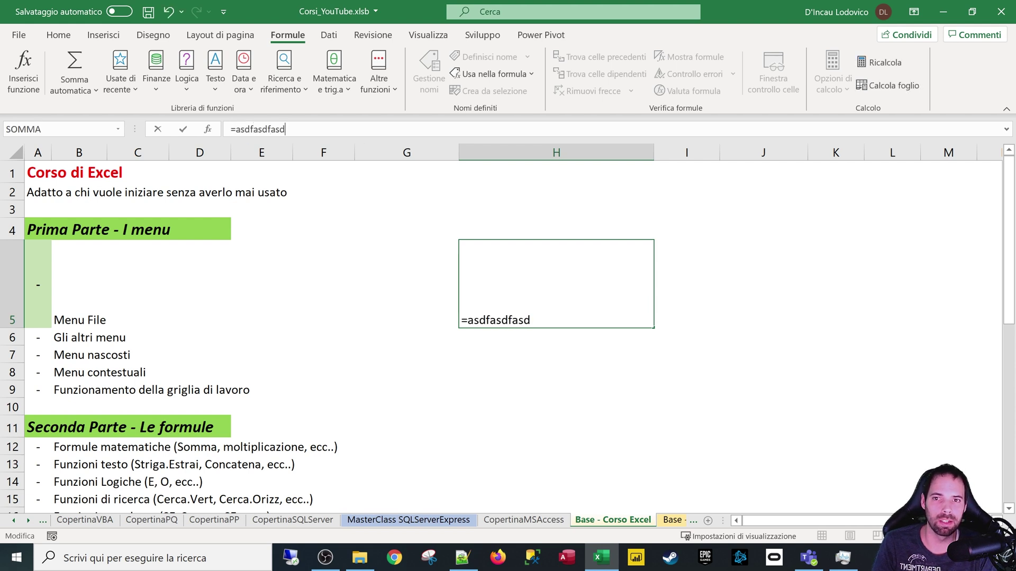
key("BackSpace")
key("BackSpace")
key("BackSpace")
key("Escape")
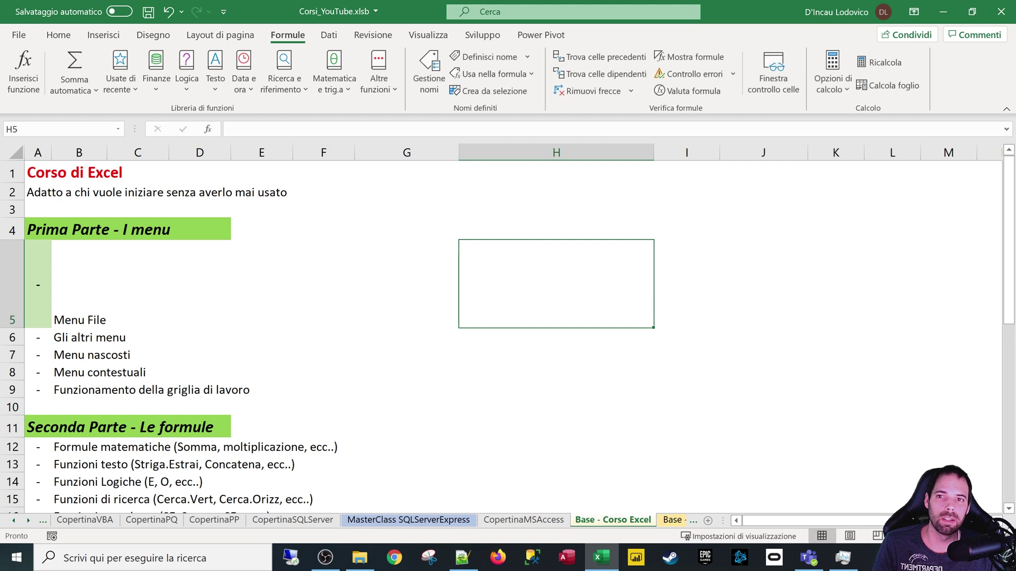
left_click(185, 87)
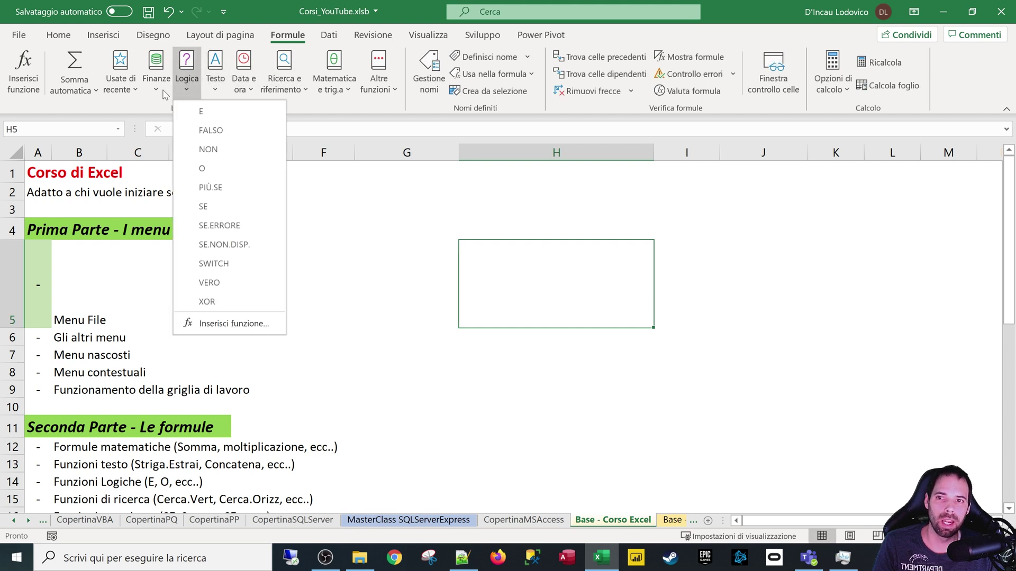
left_click(162, 88)
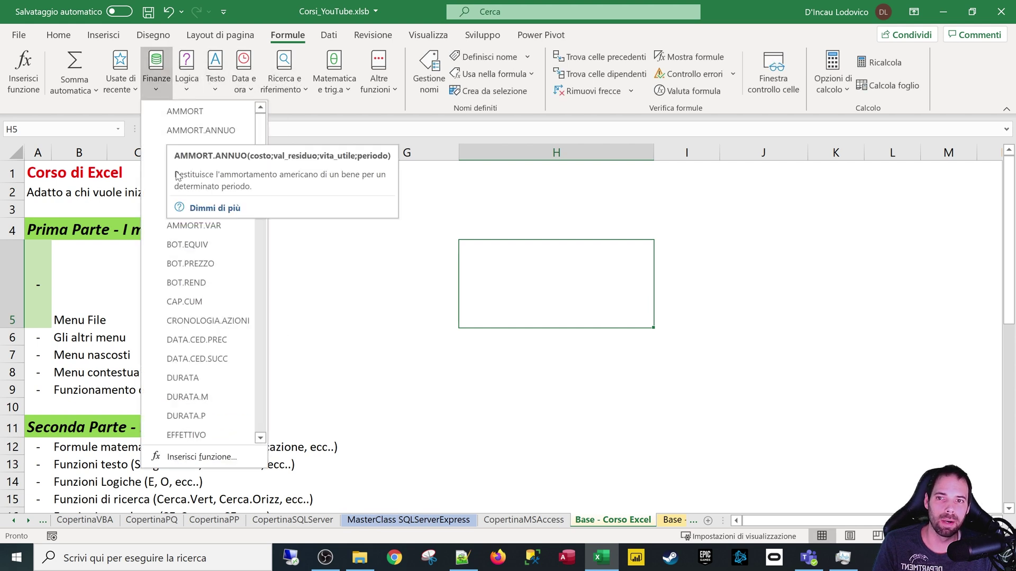
mouse_move(191, 263)
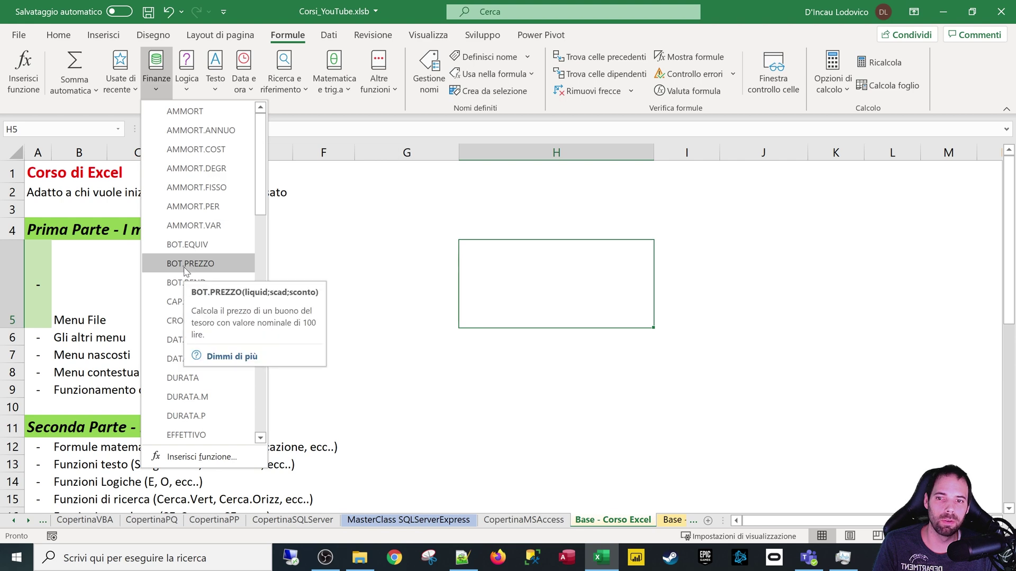
left_click(469, 215)
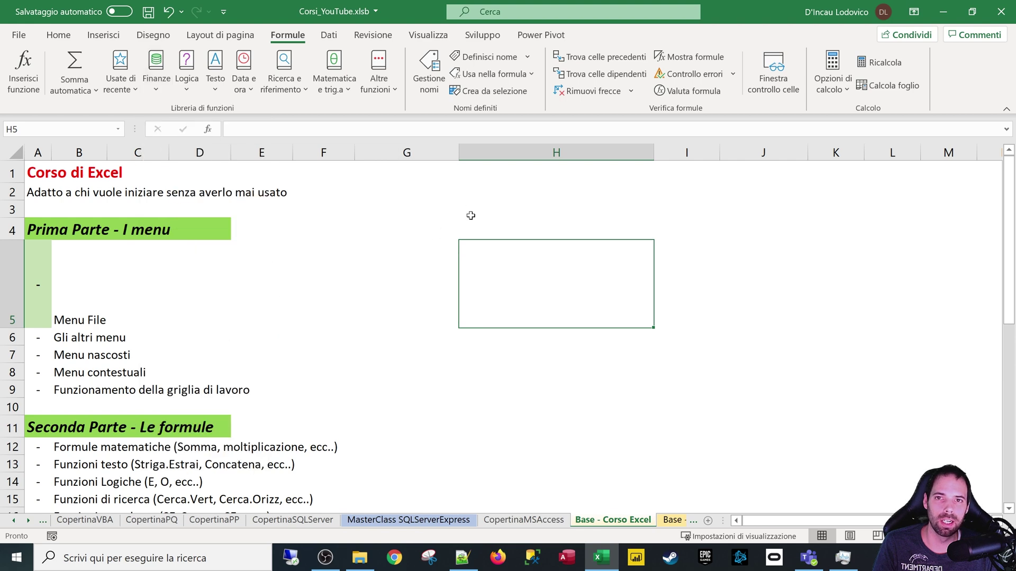
Step: Show the Dati tab and drag column H's border to make it narrower
left_click(329, 35)
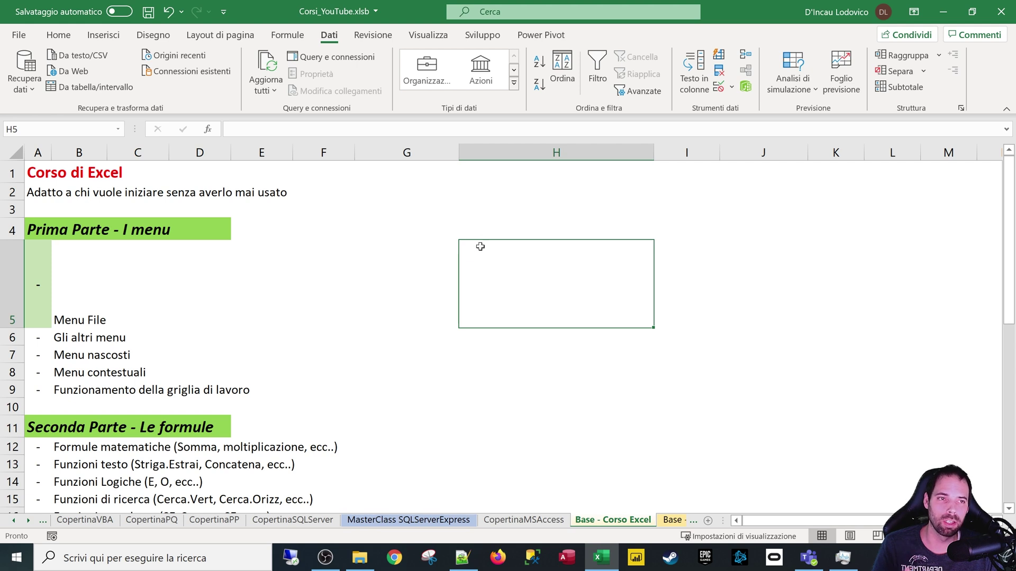
left_click(508, 233)
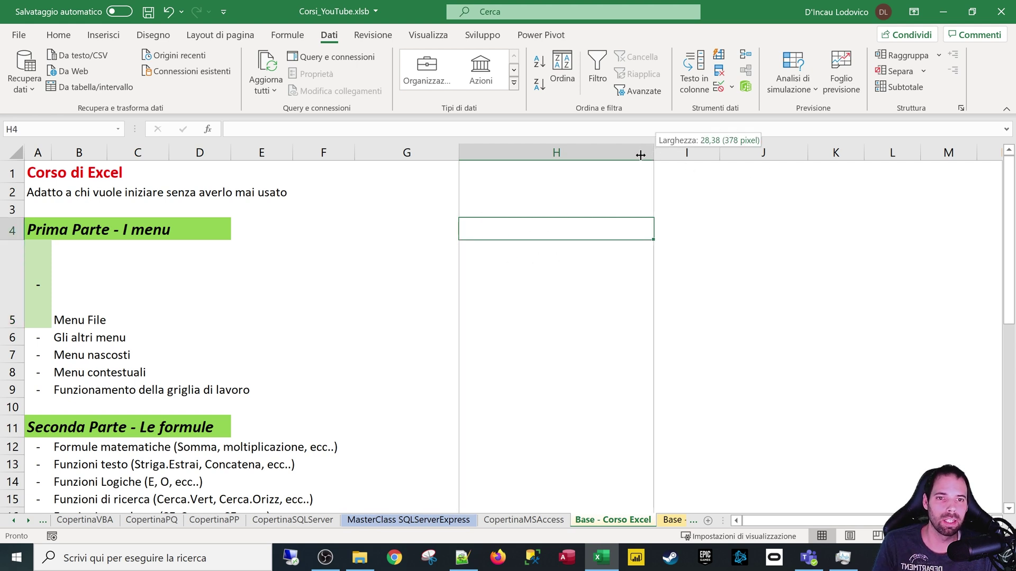
left_click_drag(654, 152, 548, 153)
Step: Group columns G through K, then collapse and expand the group with −/+
left_click(412, 152)
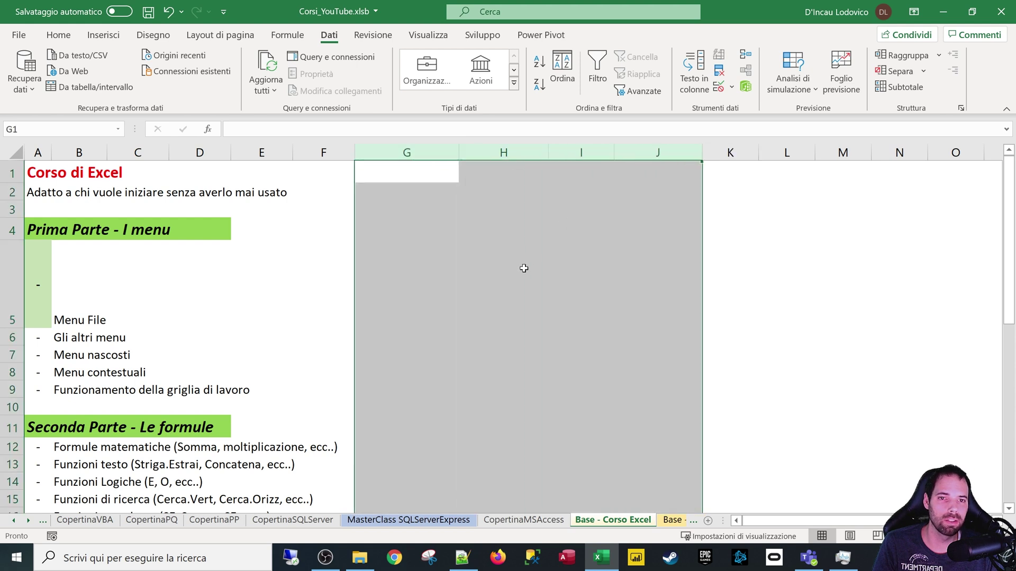
left_click(423, 216)
left_click_drag(399, 153, 705, 158)
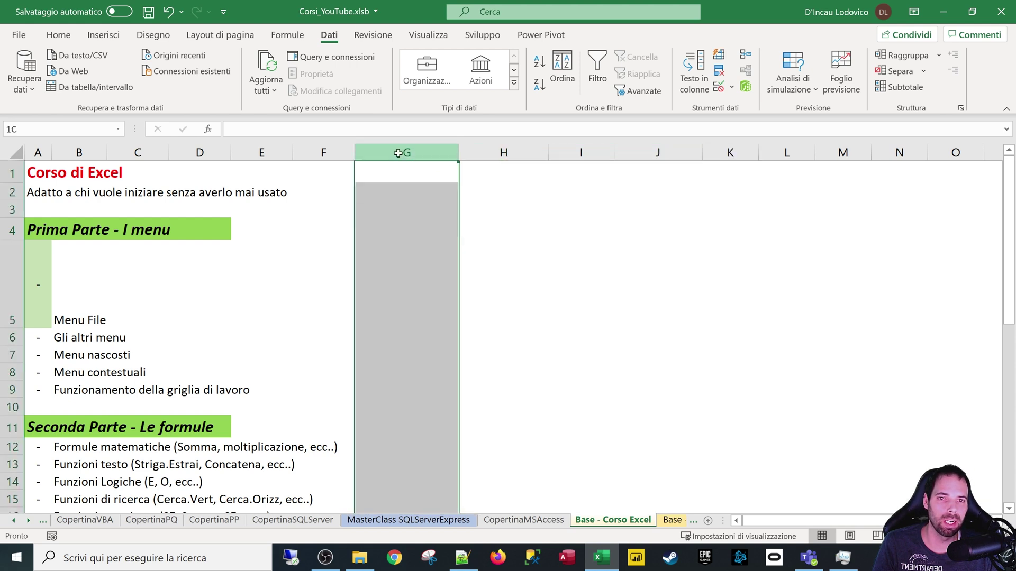
left_click(901, 56)
left_click(620, 320)
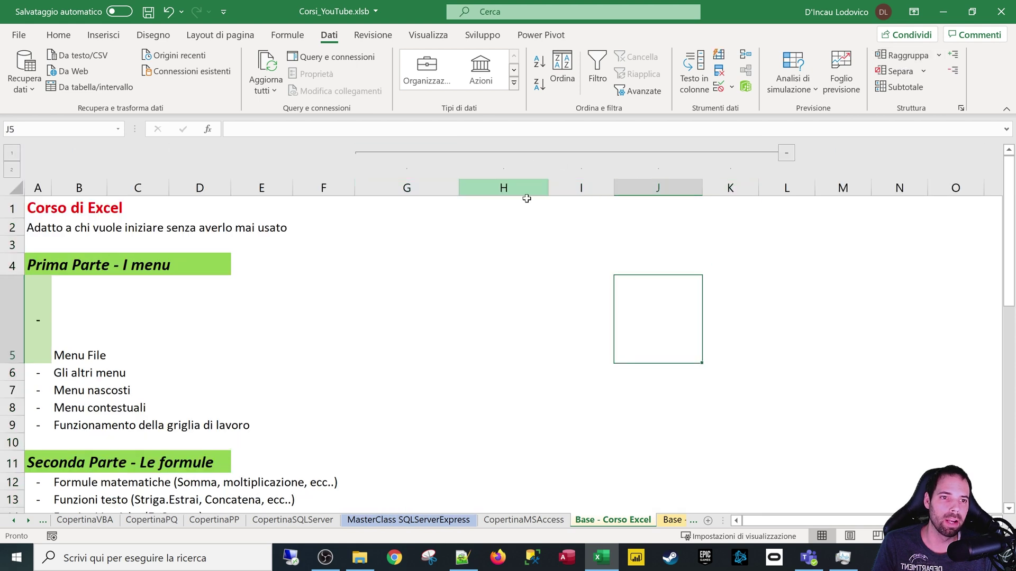
left_click(786, 152)
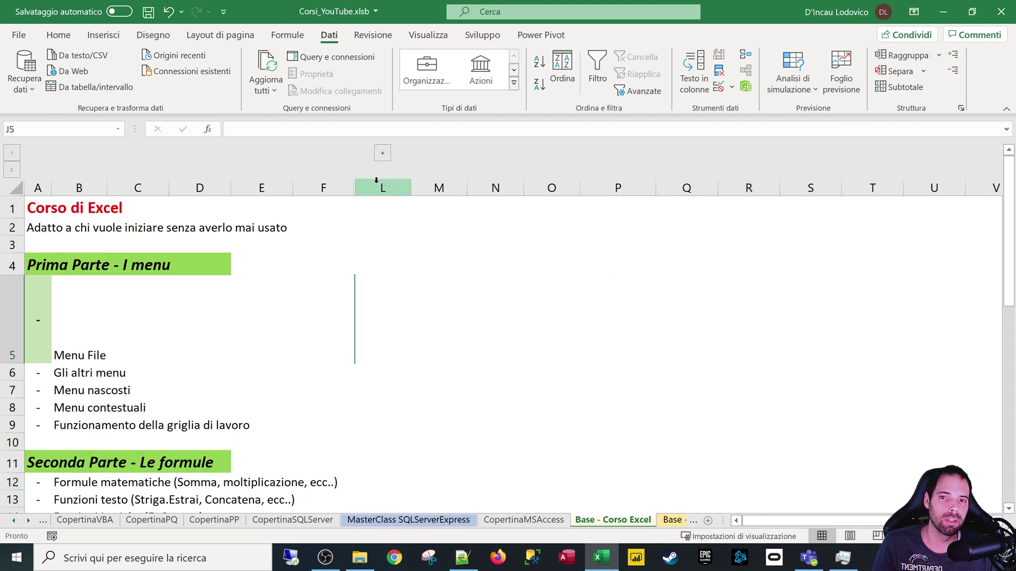
left_click(382, 155)
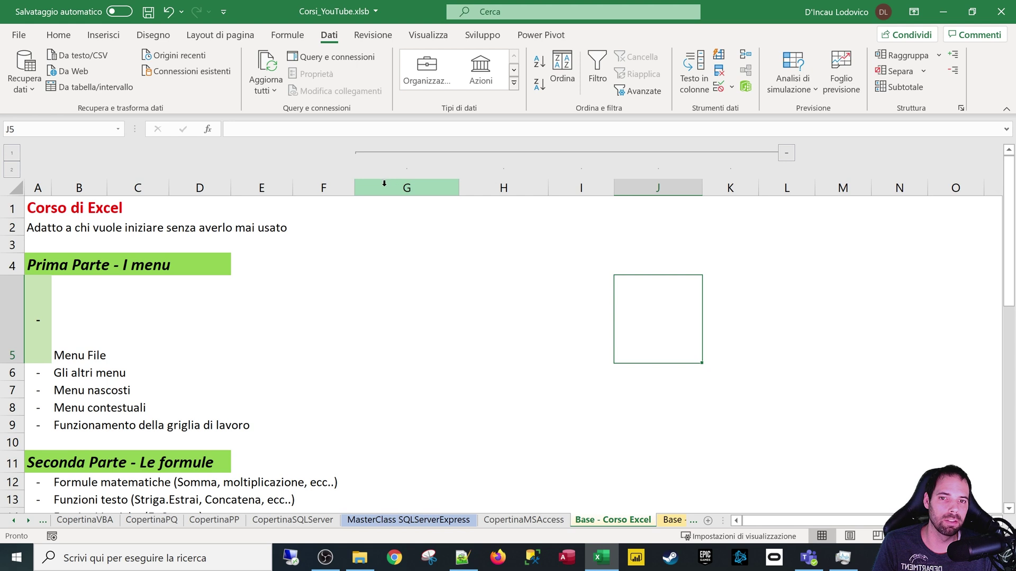
left_click_drag(384, 183, 656, 185)
left_click(792, 154)
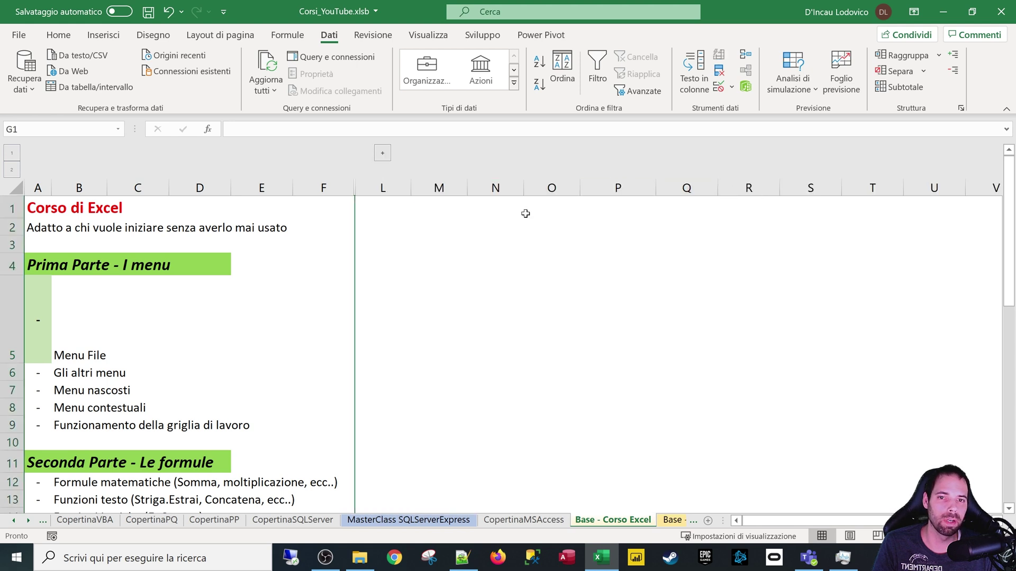
left_click(439, 227)
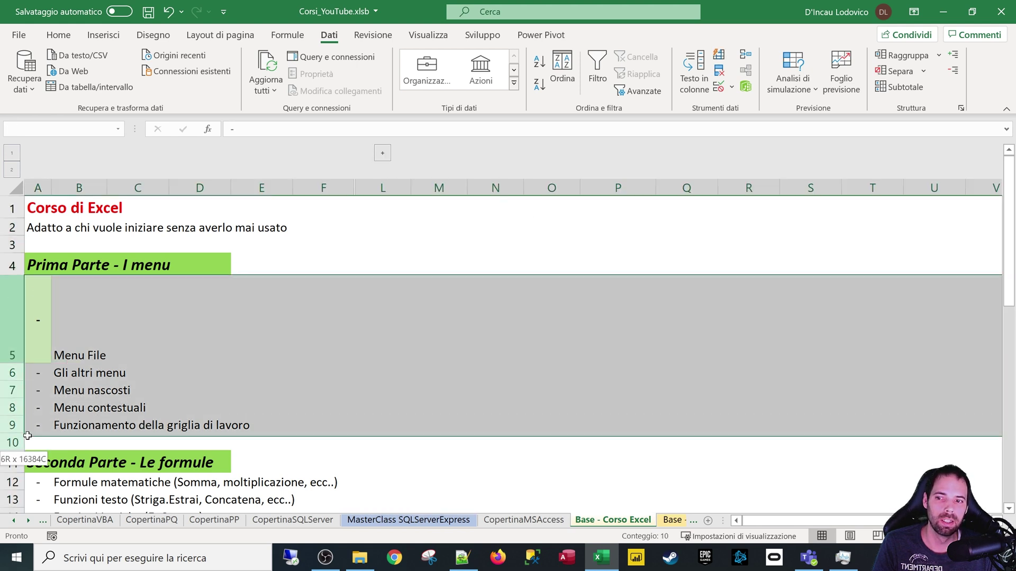
Step: Group then ungroup rows 5–10, remove column H from the column group, and collapse the remaining groups
left_click_drag(13, 317, 13, 442)
left_click(901, 55)
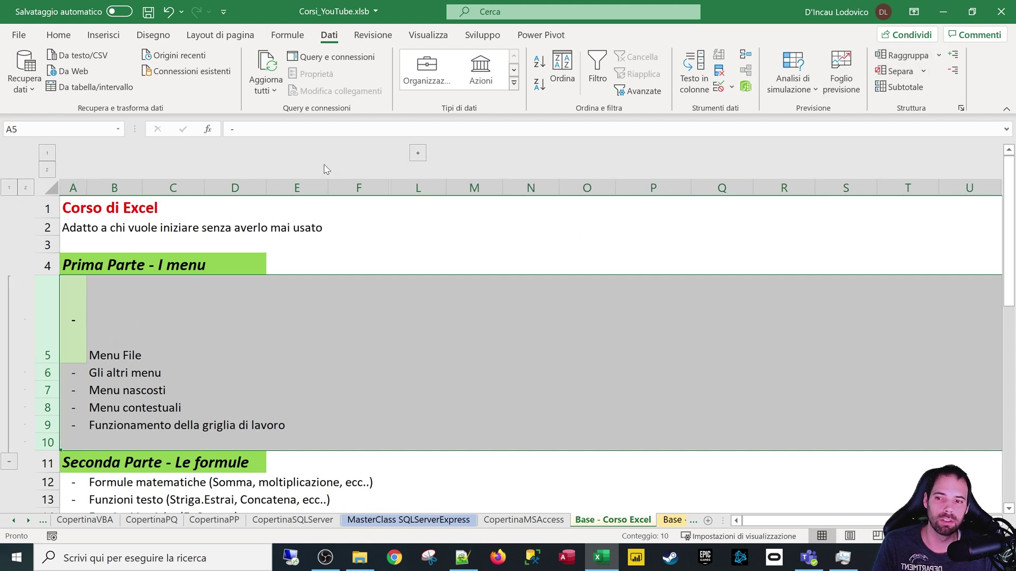
left_click(894, 71)
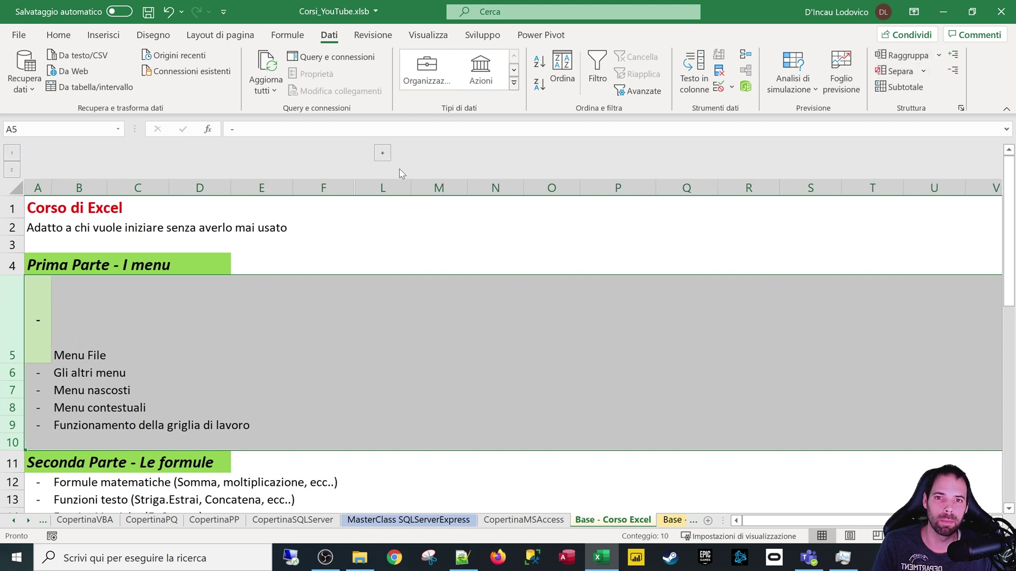
left_click(388, 152)
left_click(504, 188)
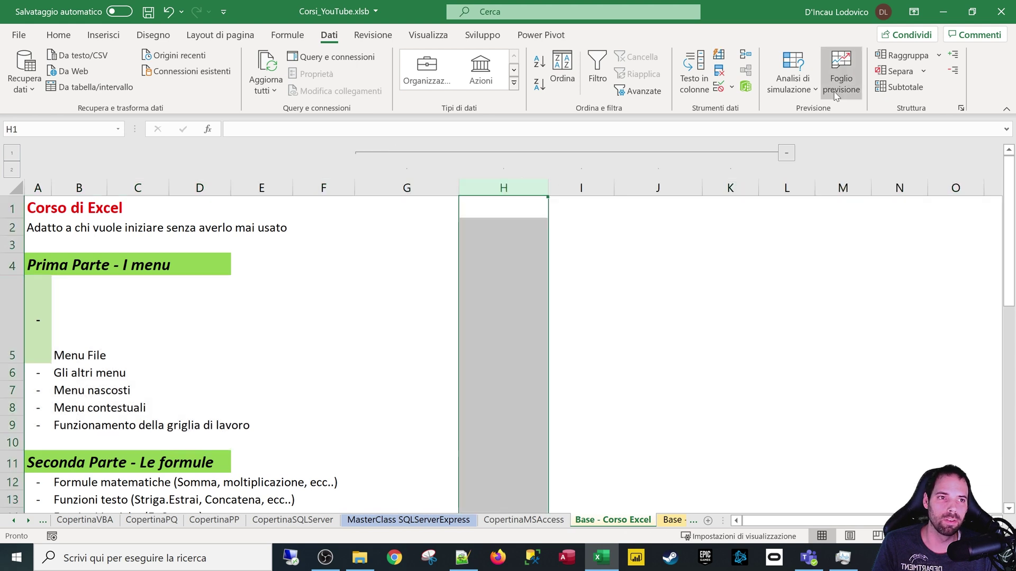
left_click(894, 71)
left_click(519, 287)
left_click(506, 153)
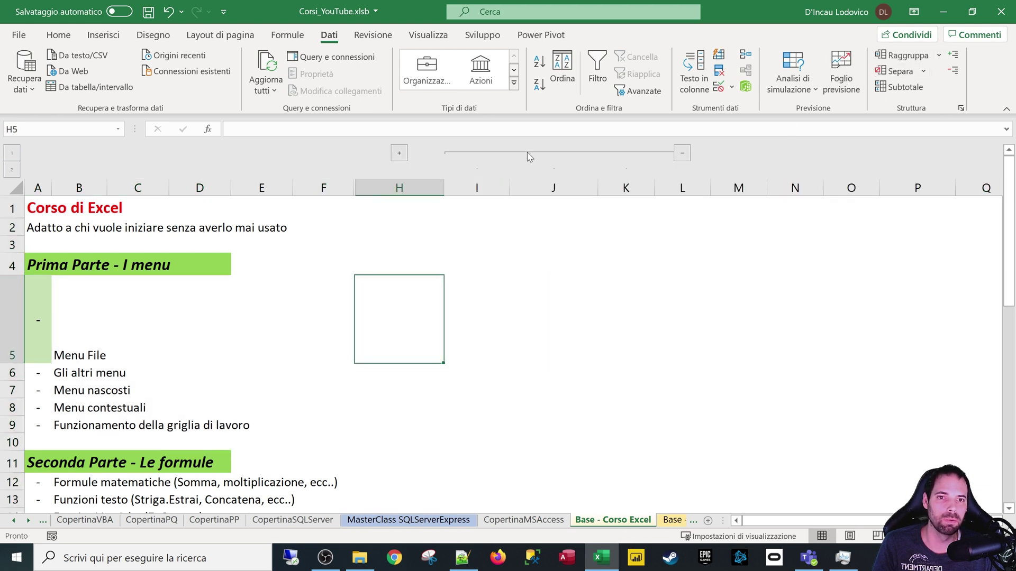
left_click(682, 152)
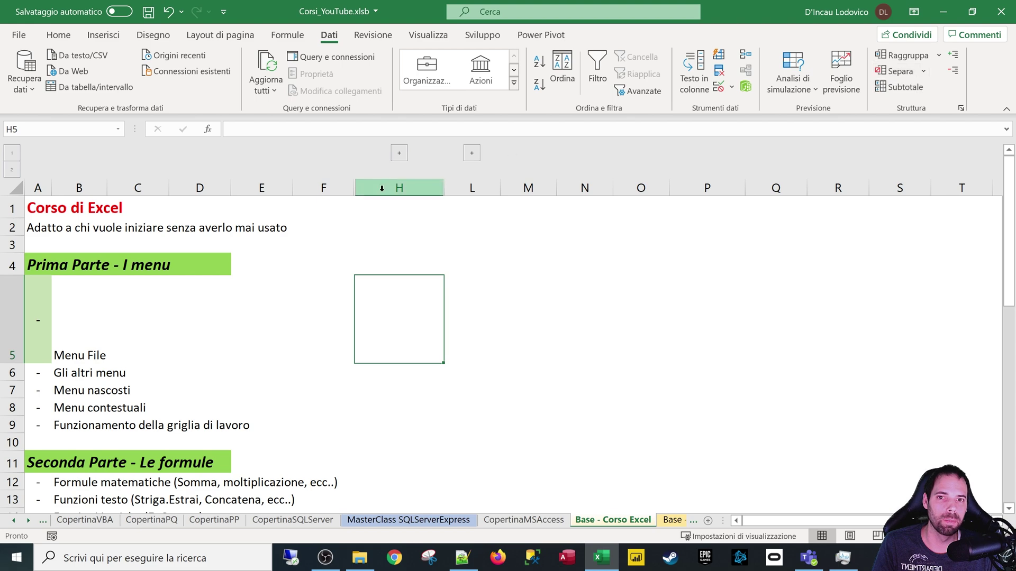
Step: Expand the collapsed column groups and ungroup the columns so no grouping remains
left_click_drag(323, 188, 399, 191)
left_click(899, 70)
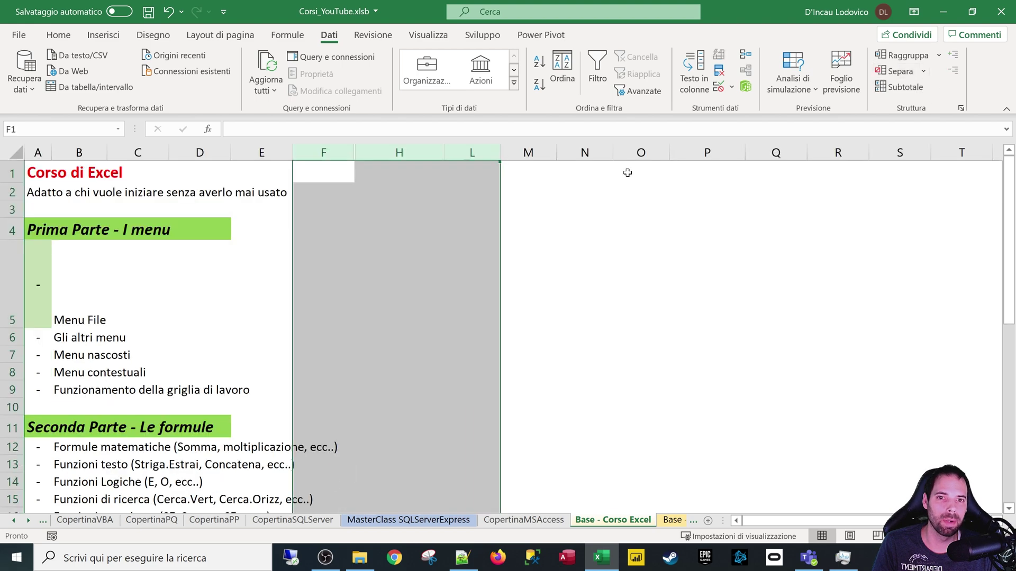
key("ctrl+z")
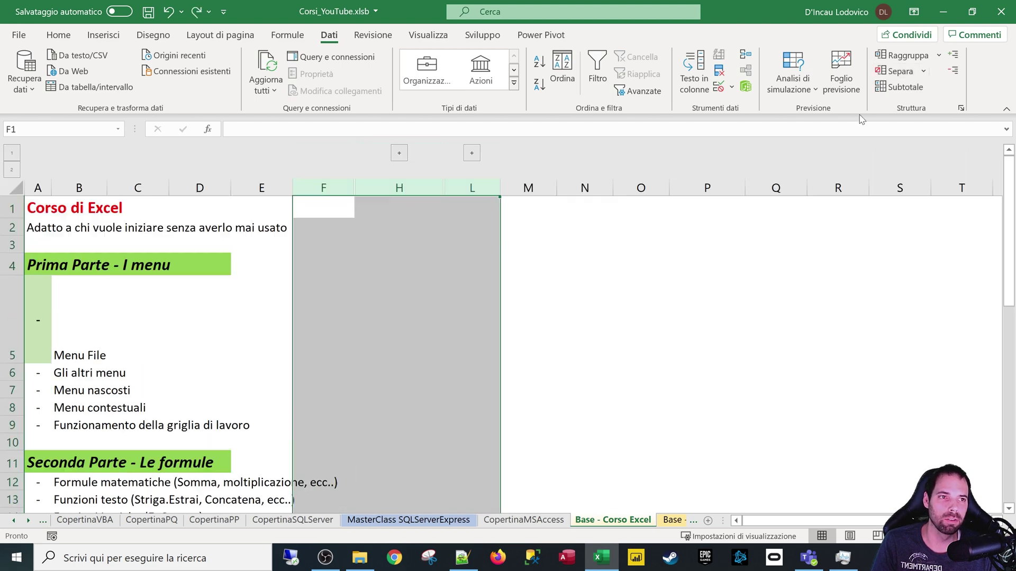
left_click(399, 153)
left_click(579, 153)
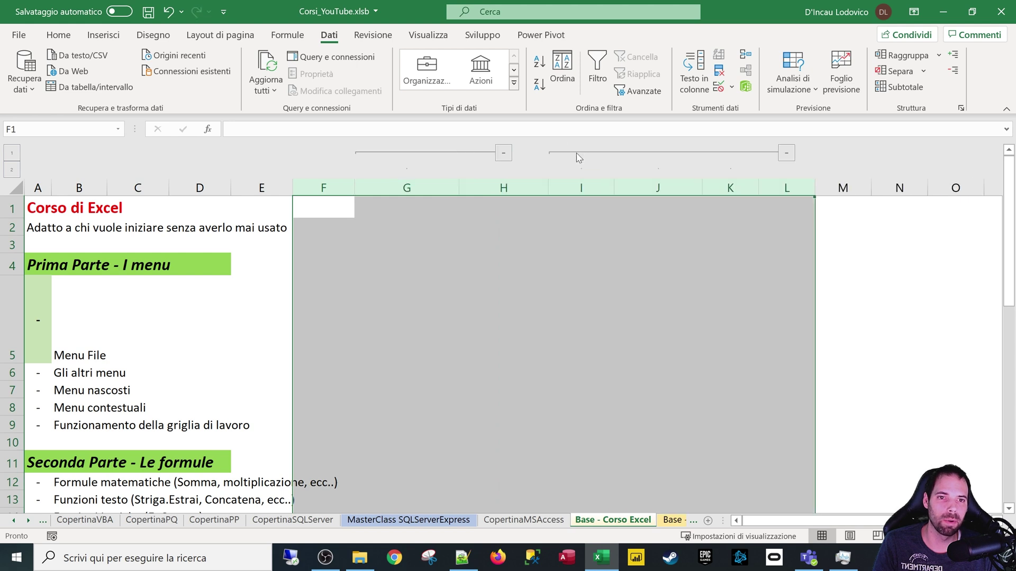
left_click_drag(410, 189, 706, 177)
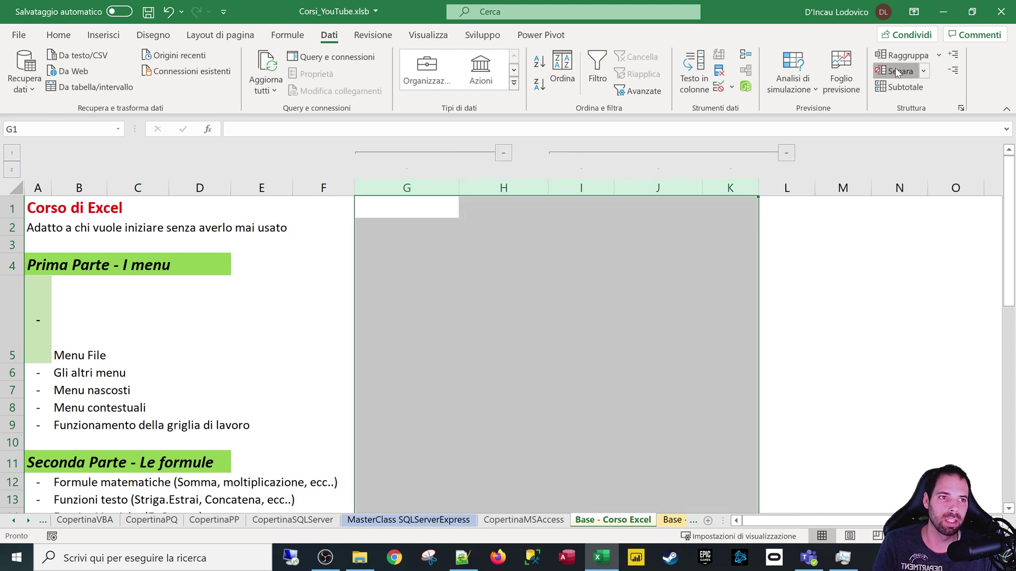
left_click(899, 71)
left_click(365, 283)
Step: Show the Revisione tab and drag row 5 back to normal height
left_click(476, 252)
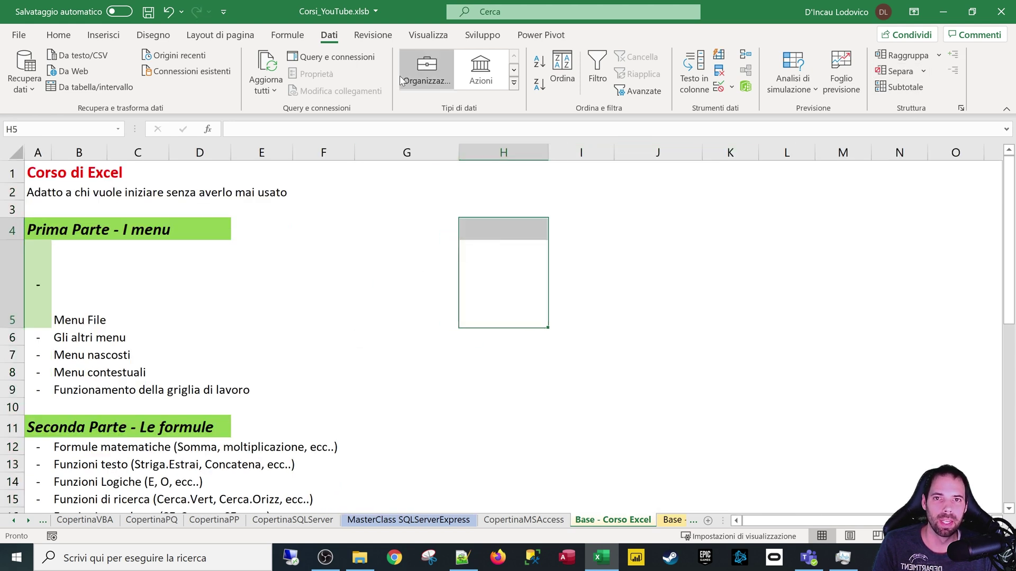
left_click(373, 35)
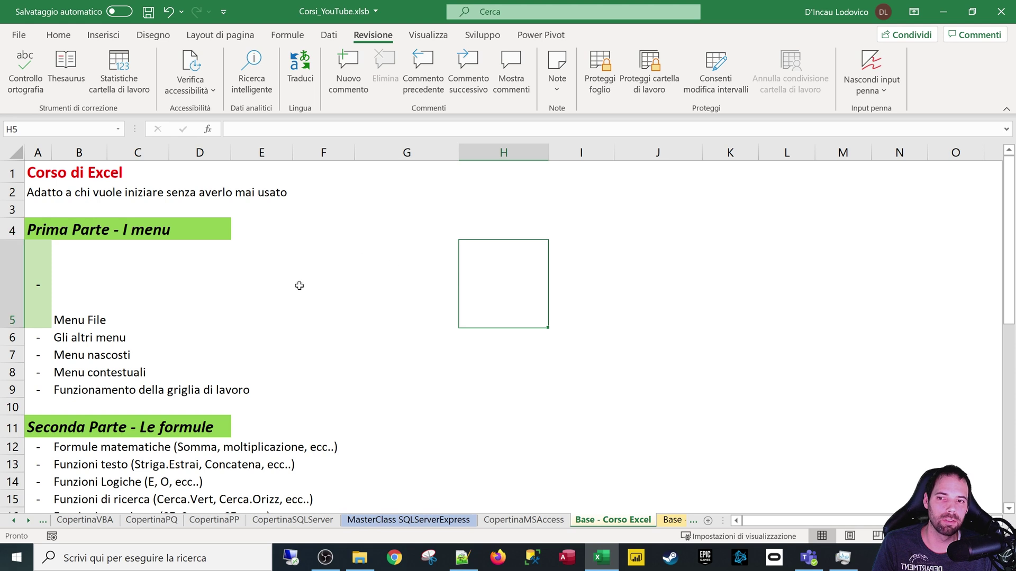
key("Left")
left_click_drag(19, 330, 18, 259)
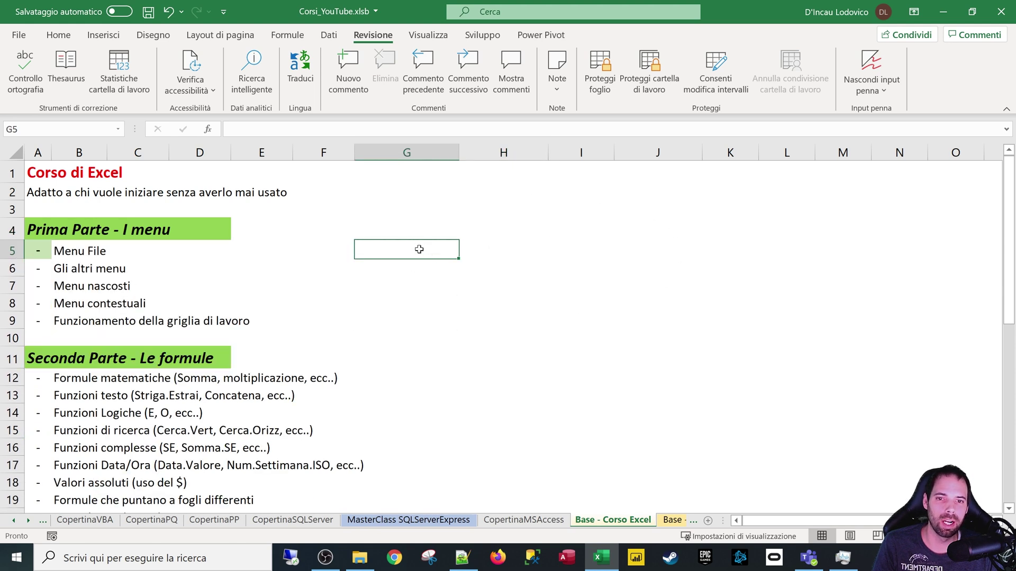
Step: Select G5:I10 and bring up the right-click menu on cell G5
left_click_drag(418, 248, 575, 320)
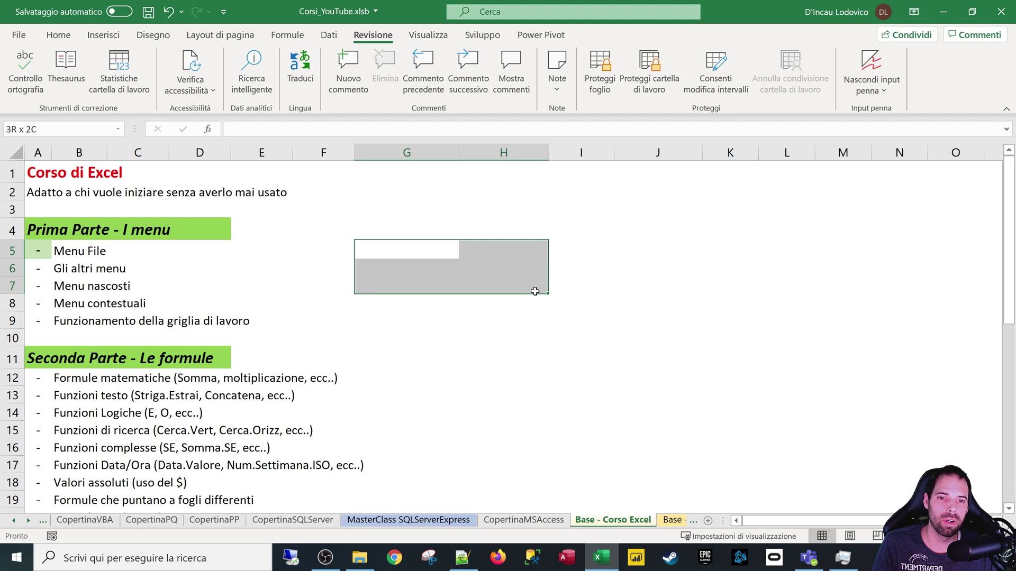
left_click(422, 250)
right_click(420, 251)
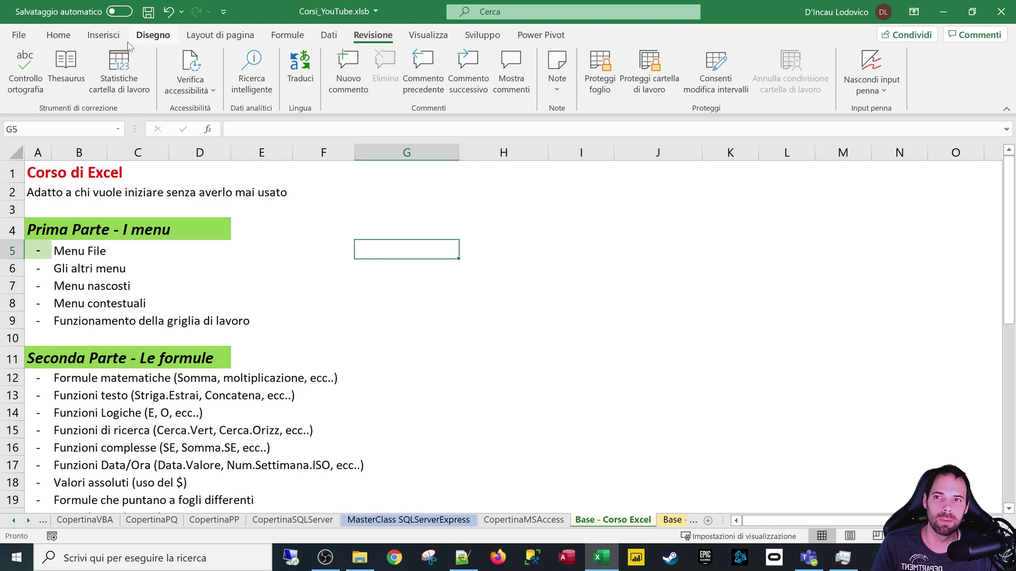
Step: Insert a Smiley Face shape drawn over columns G–H
left_click(103, 35)
left_click(147, 69)
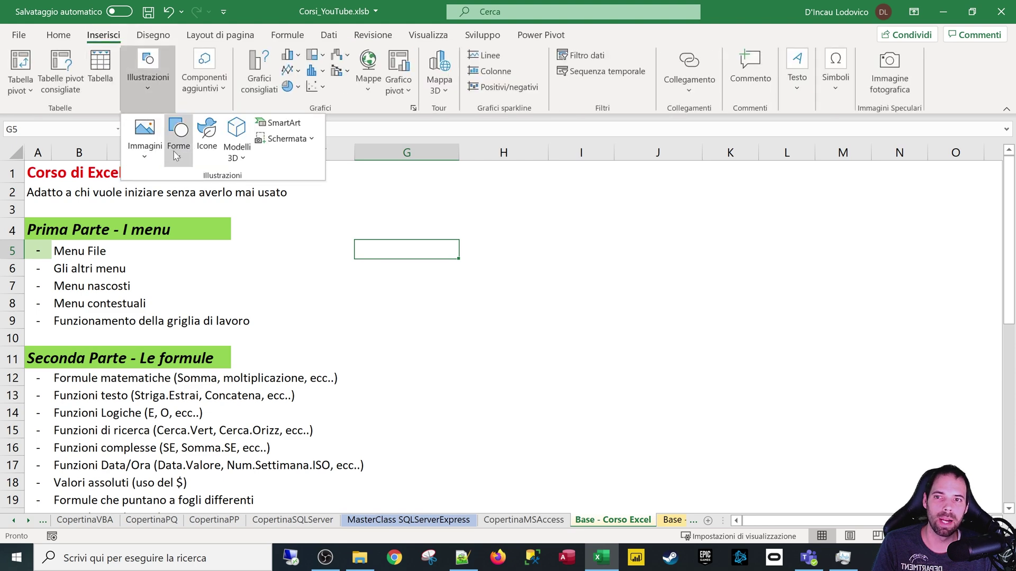
left_click(177, 143)
left_click(172, 197)
left_click_drag(445, 220, 608, 326)
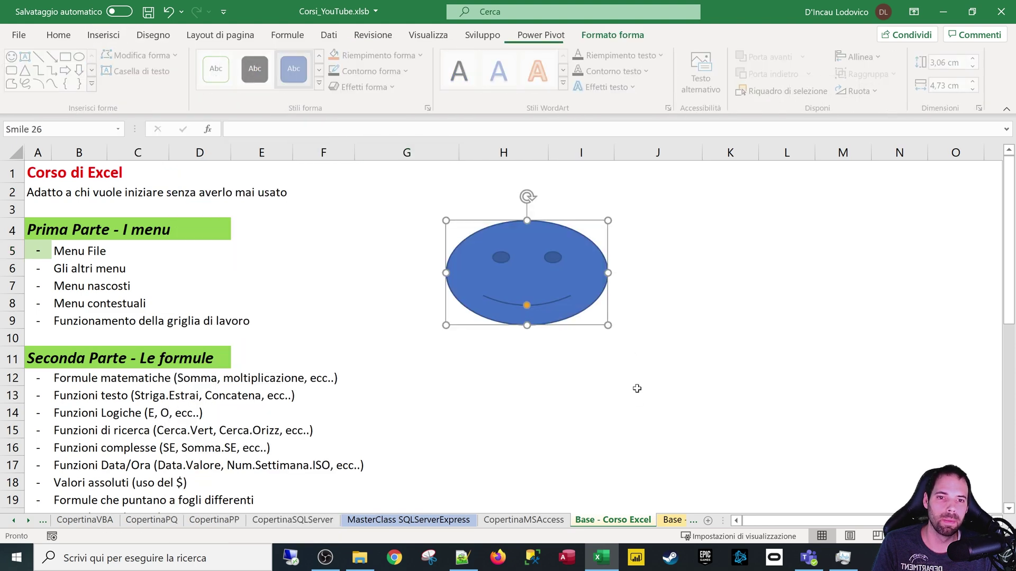
left_click(657, 394)
Step: Open the Formato forma pane for the smiley shape
left_click(511, 311)
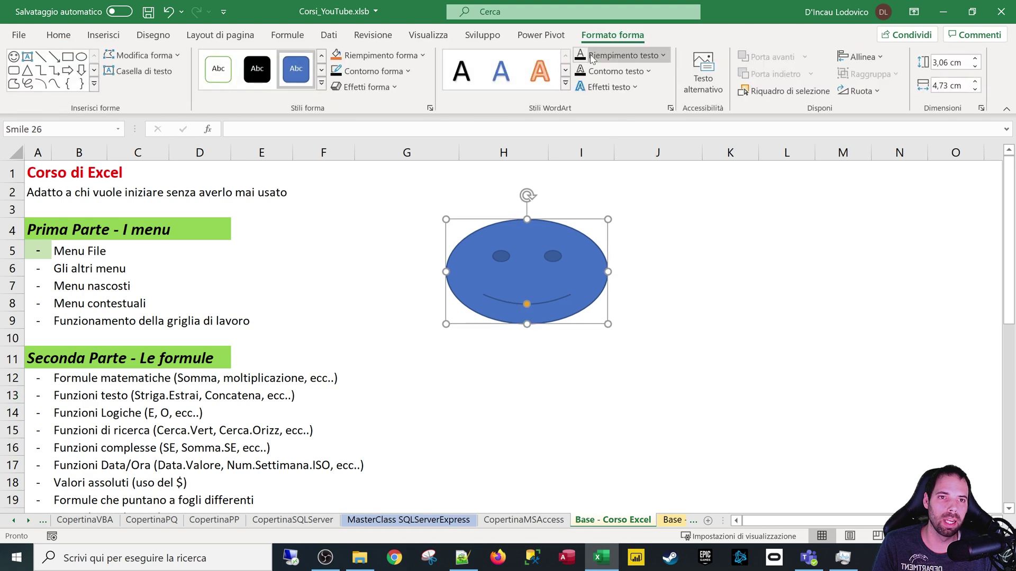
right_click(494, 283)
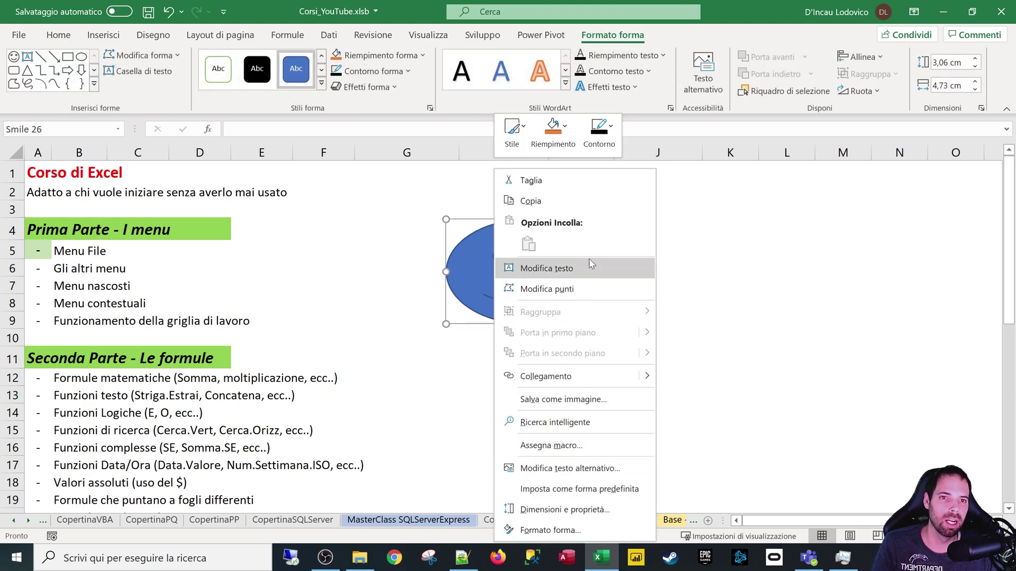
left_click(560, 535)
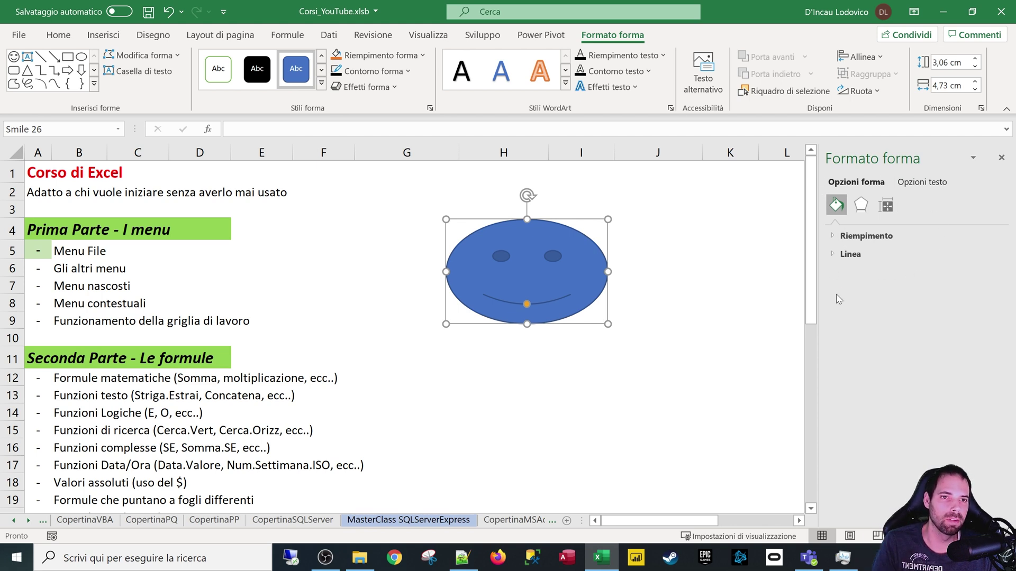
Step: Expand the Linea settings and stretch the smiley to 5,45 cm tall
left_click(838, 254)
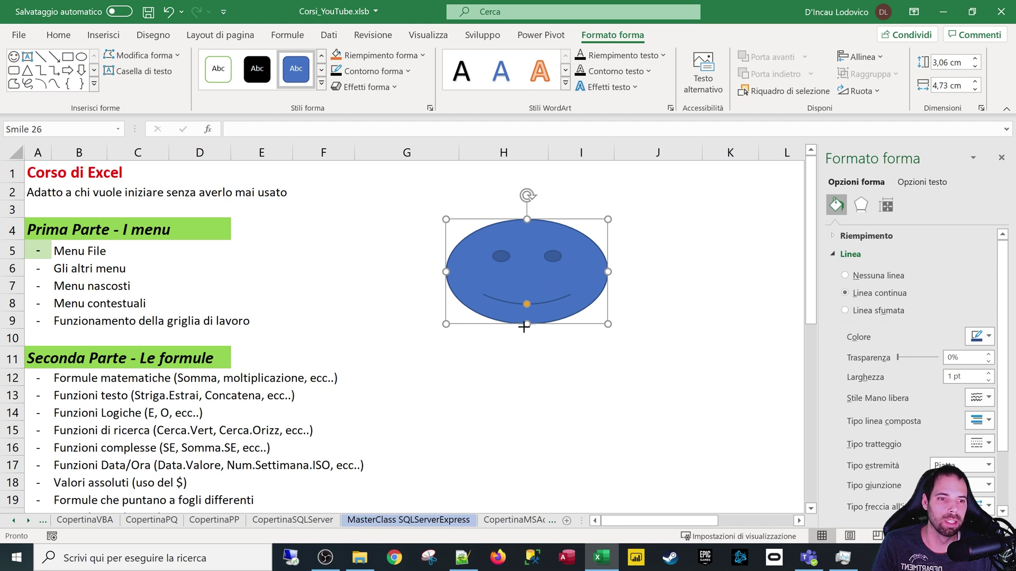
left_click_drag(523, 326, 525, 406)
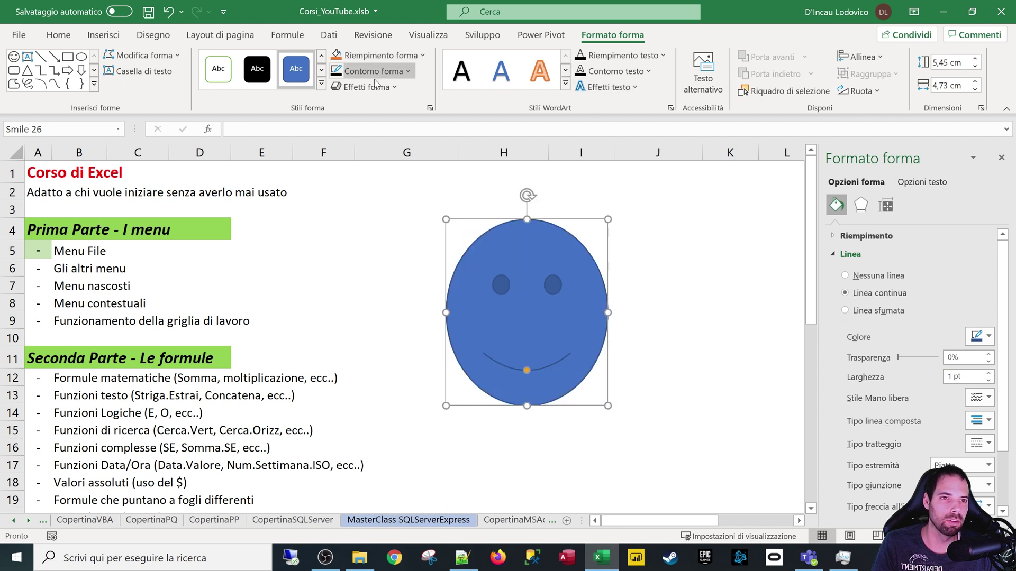
scroll(1010, 423, "down", 2)
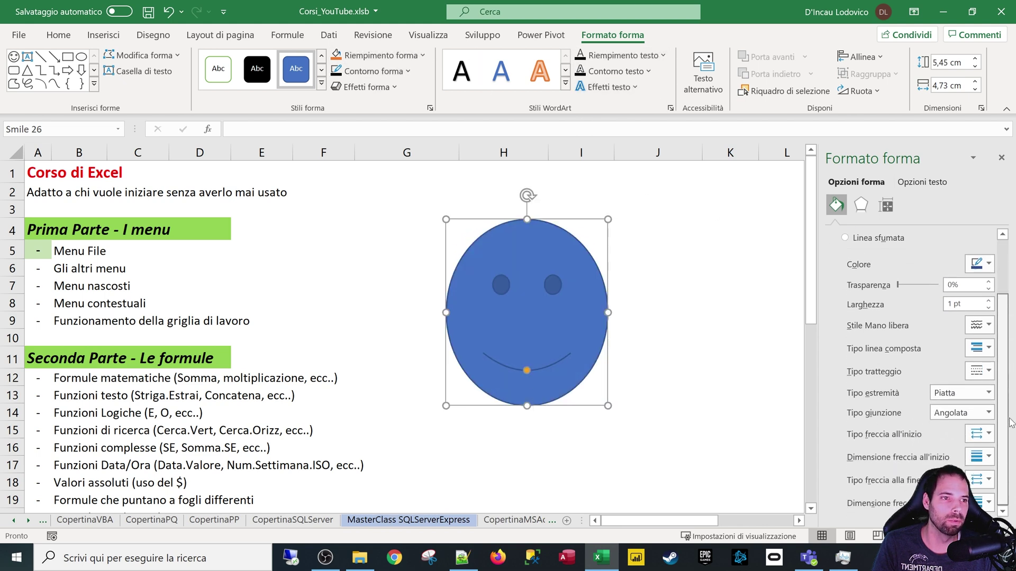
scroll(1010, 423, "up", 2)
Step: Browse the Text, Effects, Size & Properties and Fill & Line tabs of the pane
left_click(922, 182)
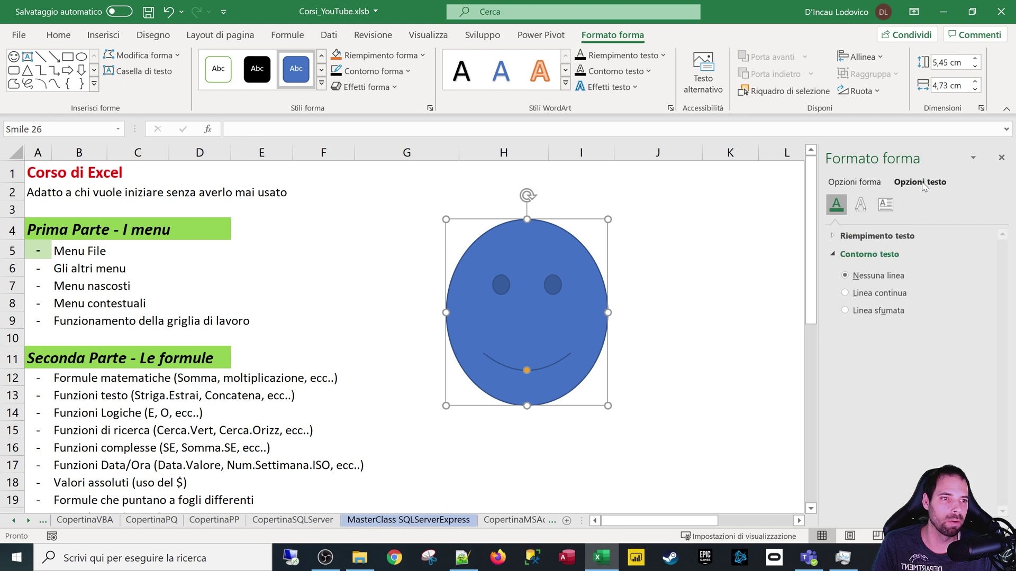
left_click(866, 184)
left_click(860, 204)
left_click(886, 204)
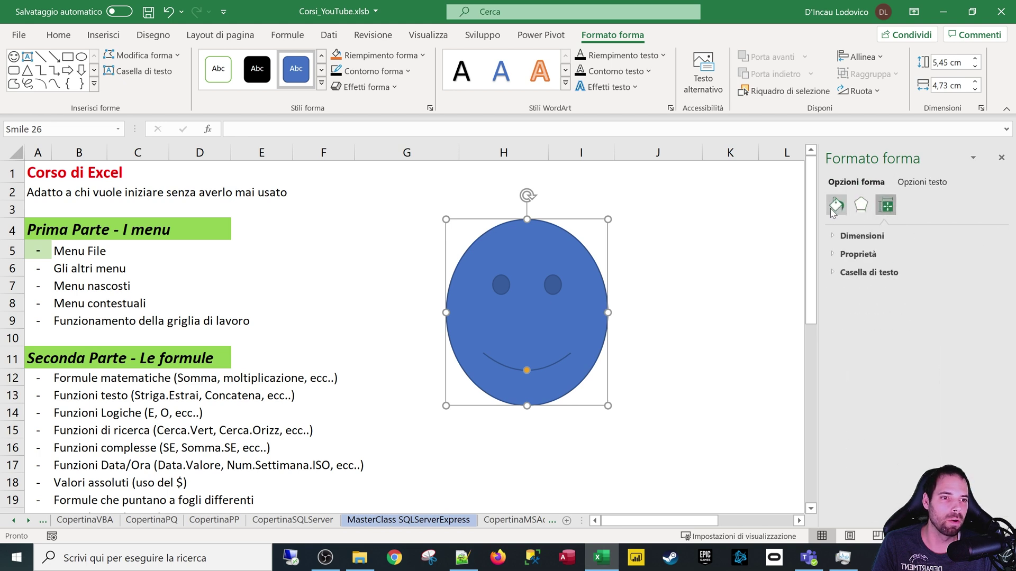
left_click(833, 209)
left_click(858, 208)
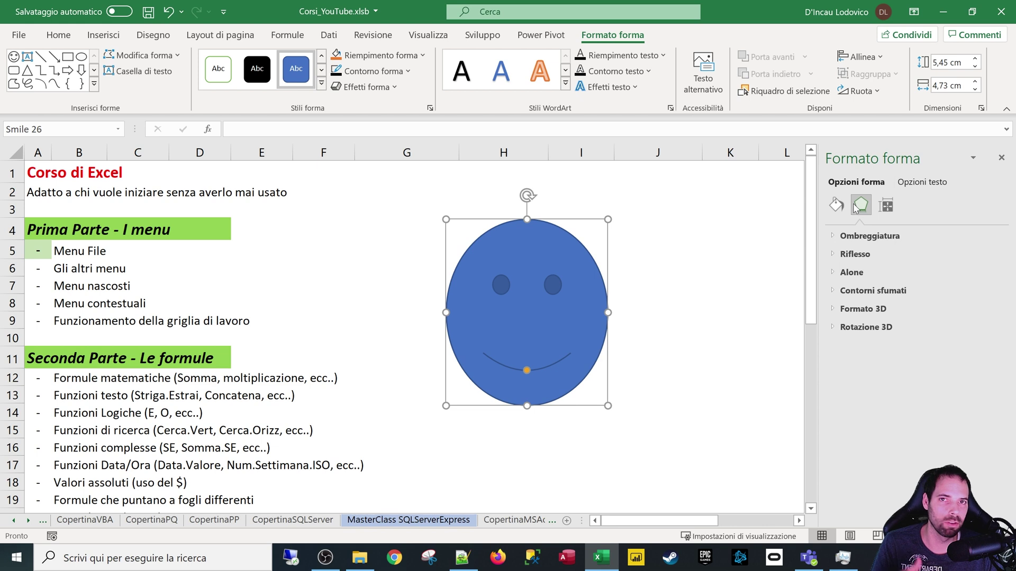
left_click(836, 206)
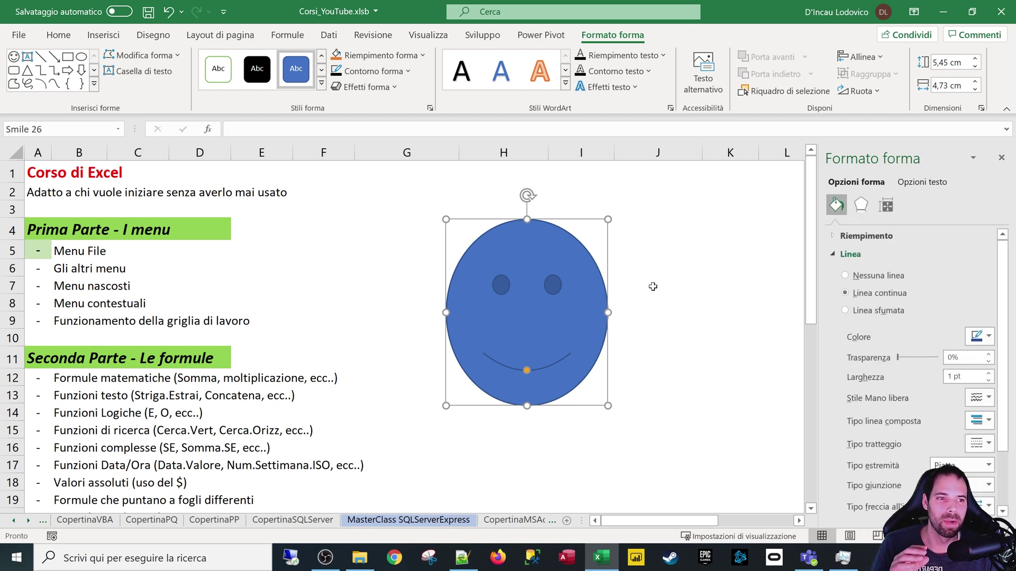
Step: Widen the smiley to 6,11 cm, shifting it up-left, and view its size settings
mouse_move(607, 313)
left_mouse_down()
mouse_move(640, 313)
mouse_move(551, 275)
left_mouse_up()
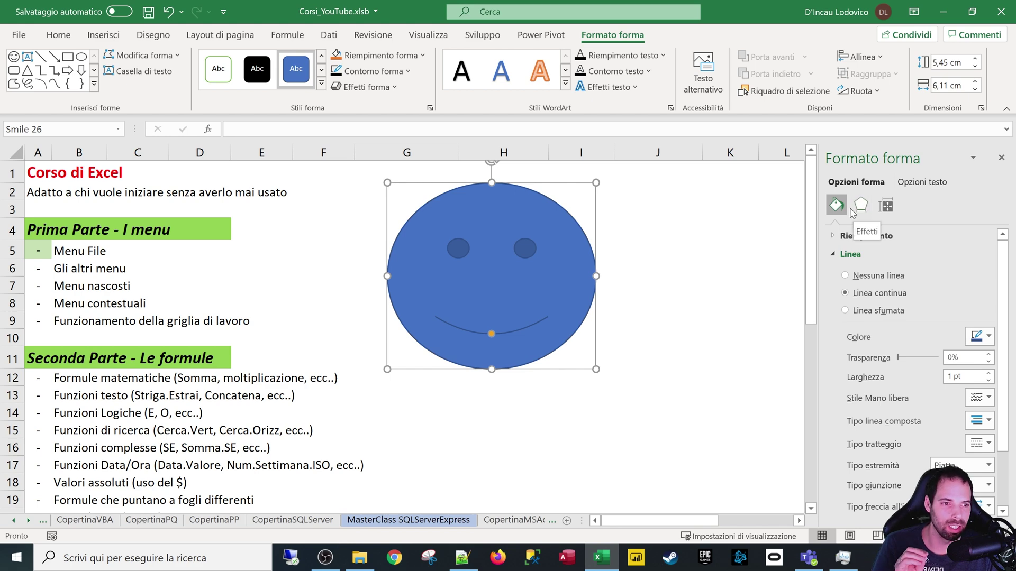
left_click(619, 233)
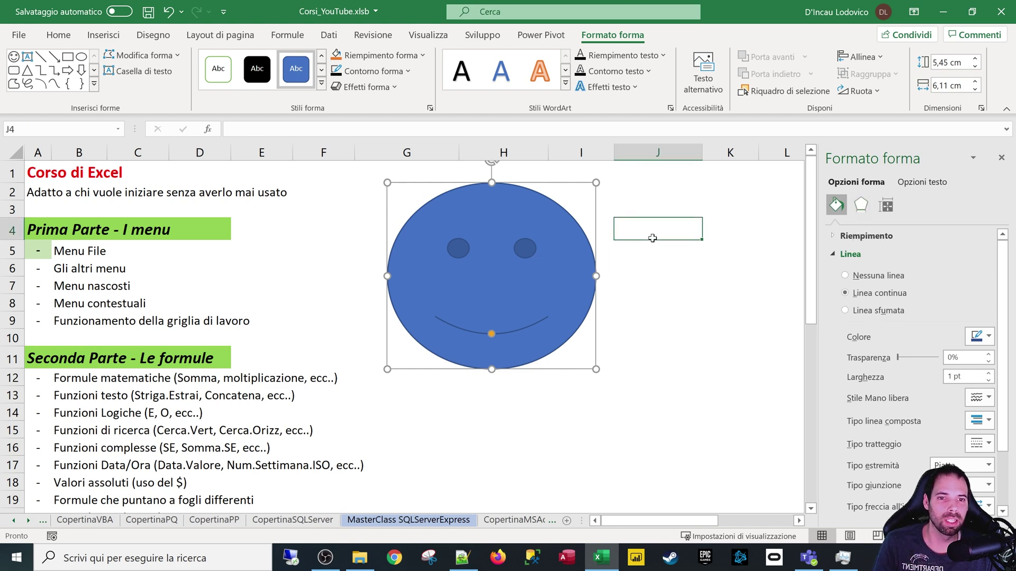
right_click(536, 254)
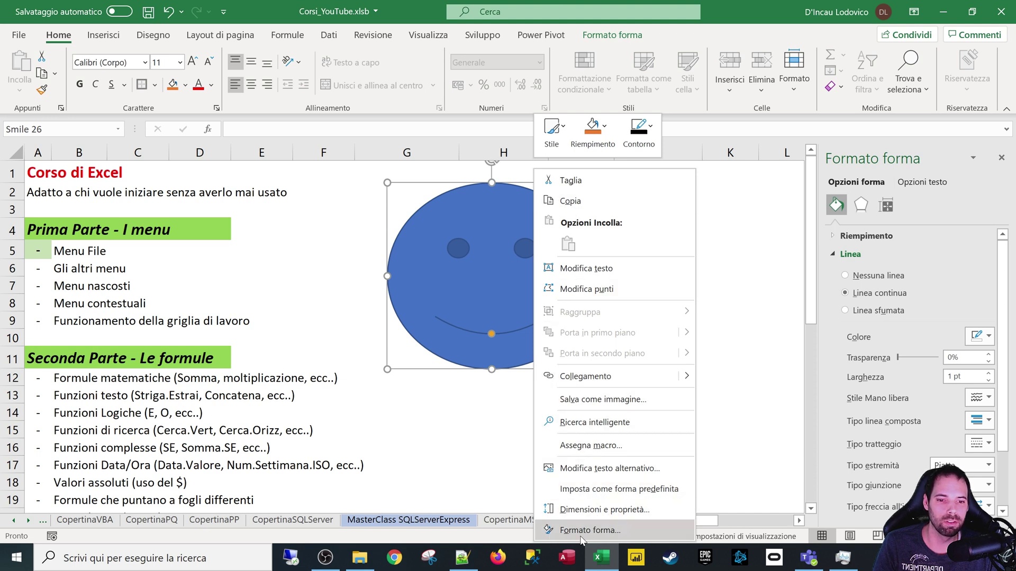
left_click(603, 509)
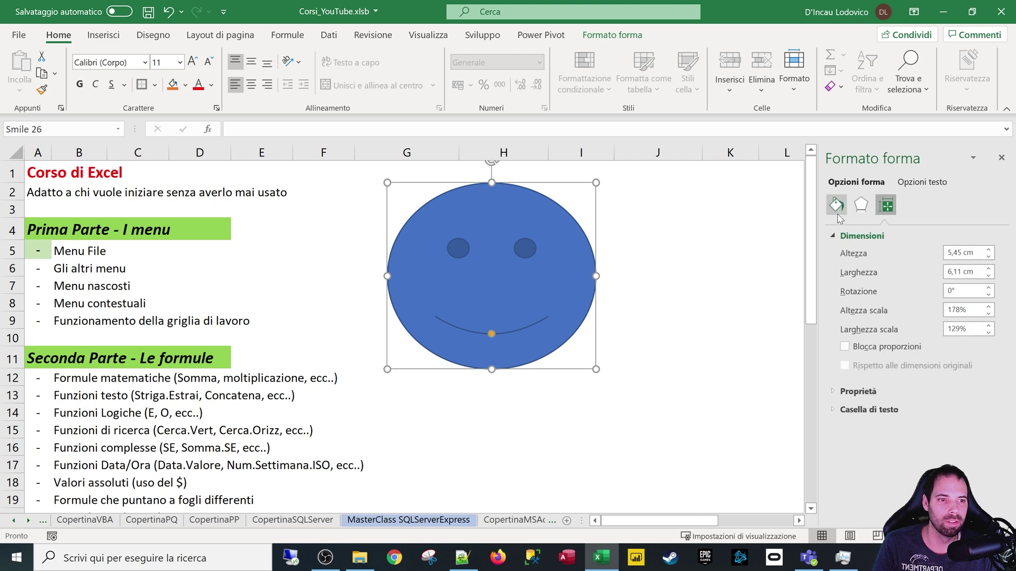
Step: Switch the pane between Fill & Line and Size settings via the smiley's shortcut menu
right_click(562, 264)
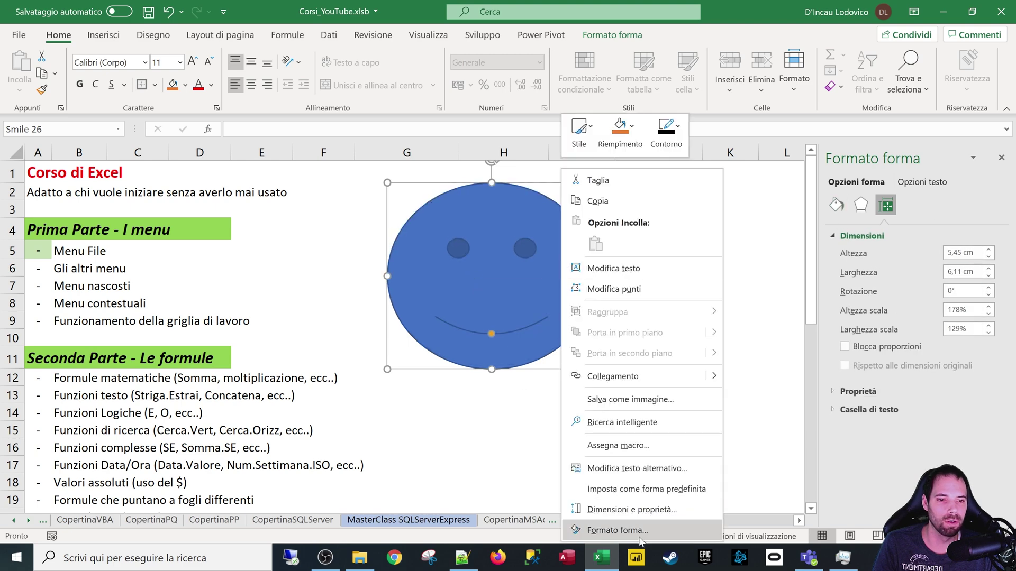
left_click(618, 530)
left_click(836, 205)
right_click(557, 253)
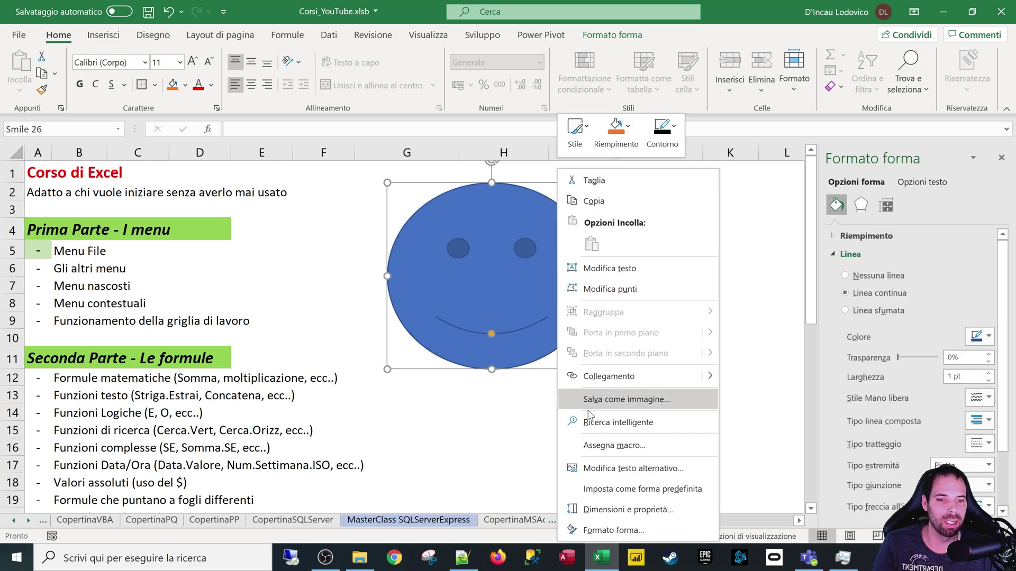
left_click(603, 509)
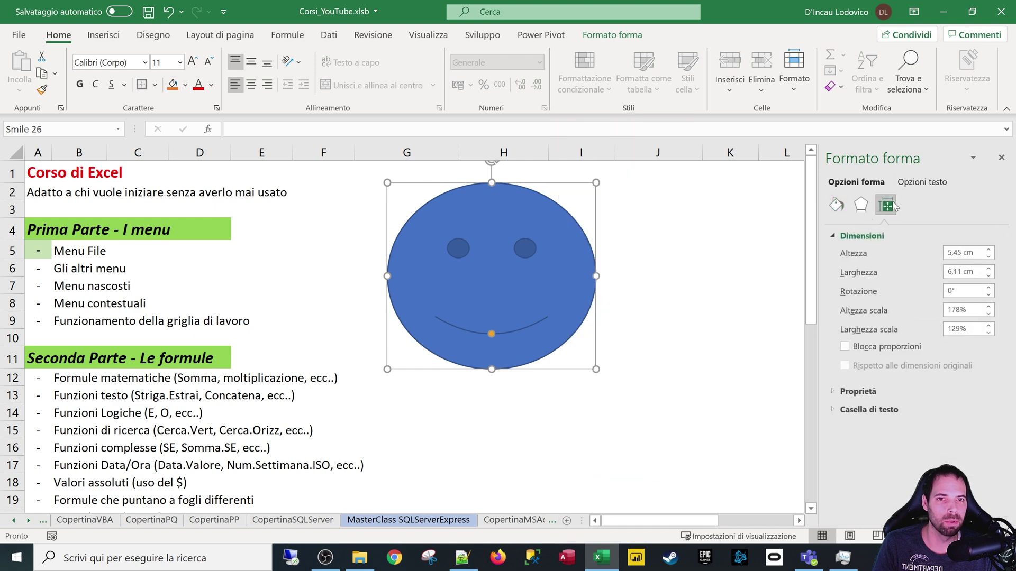
right_click(619, 211)
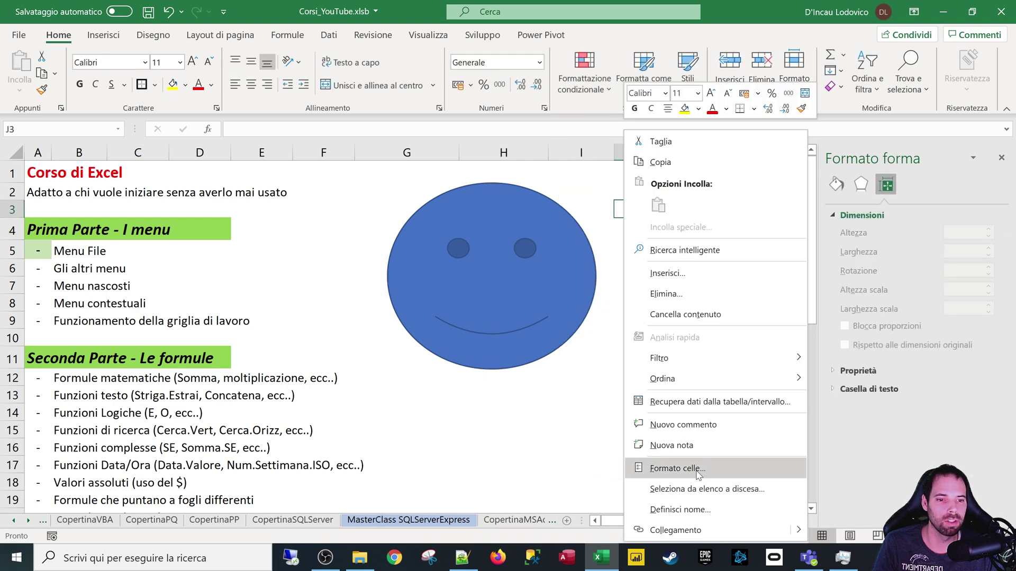
left_click(679, 469)
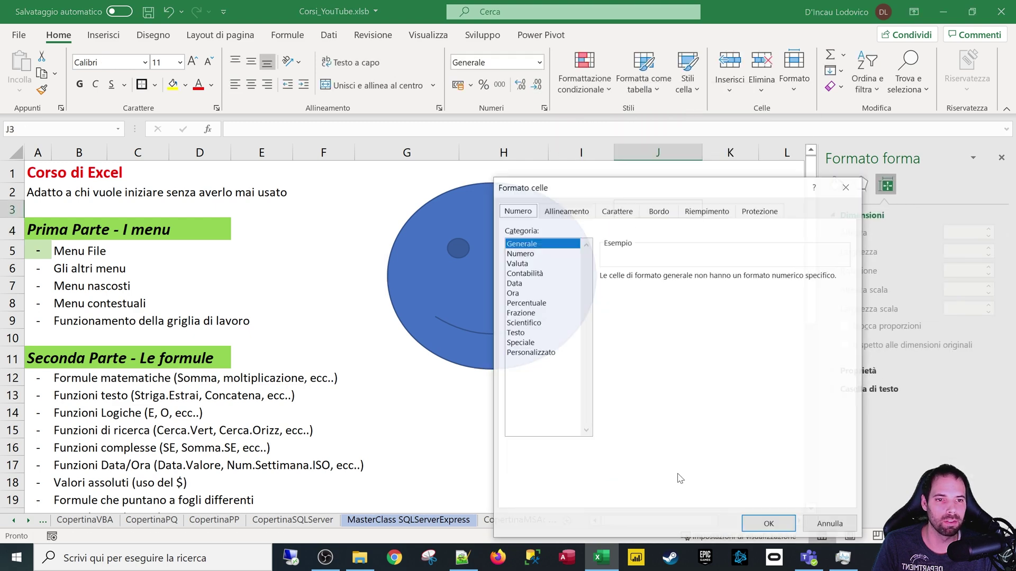
left_click(526, 254)
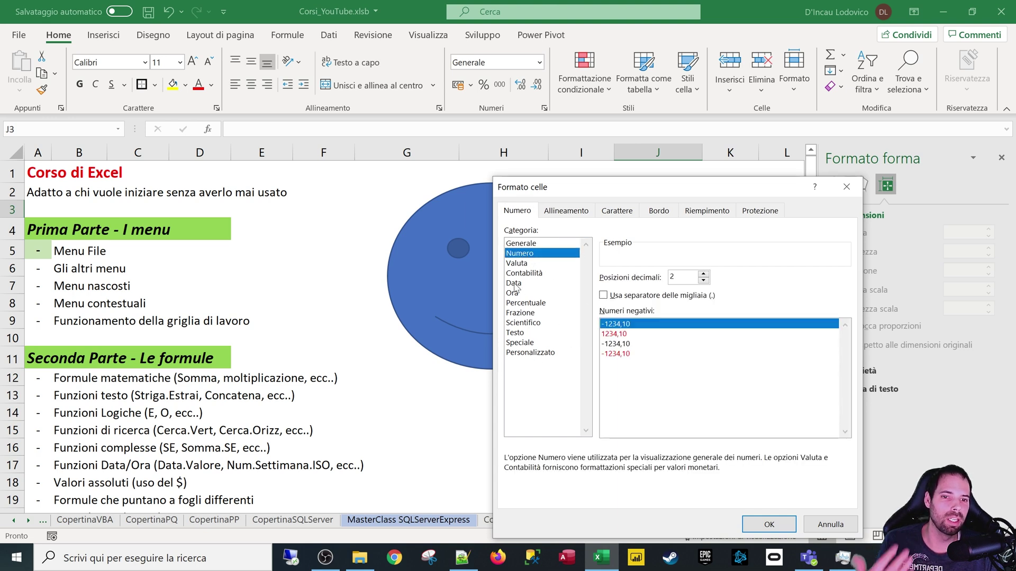
left_click(514, 284)
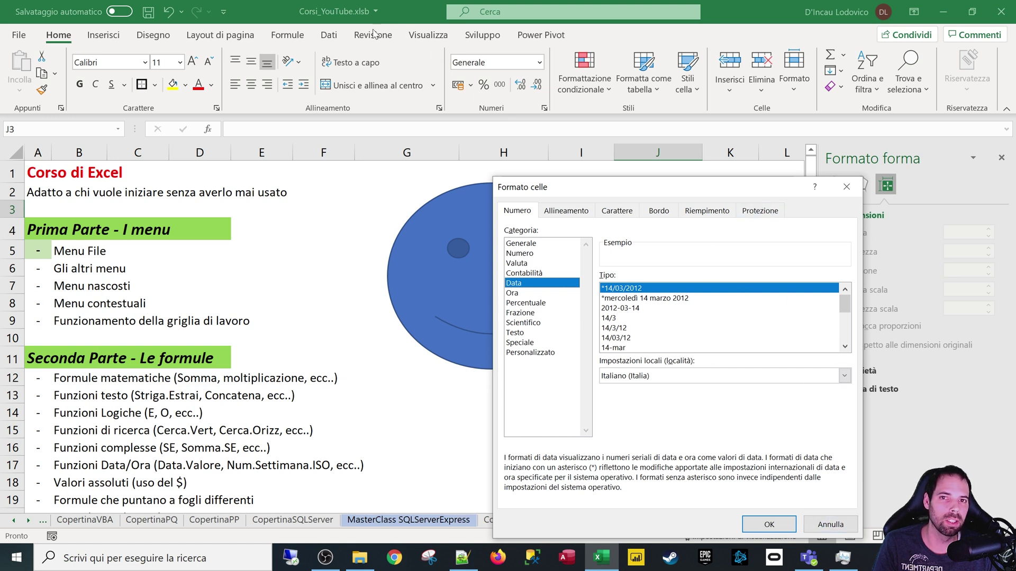
left_click(761, 212)
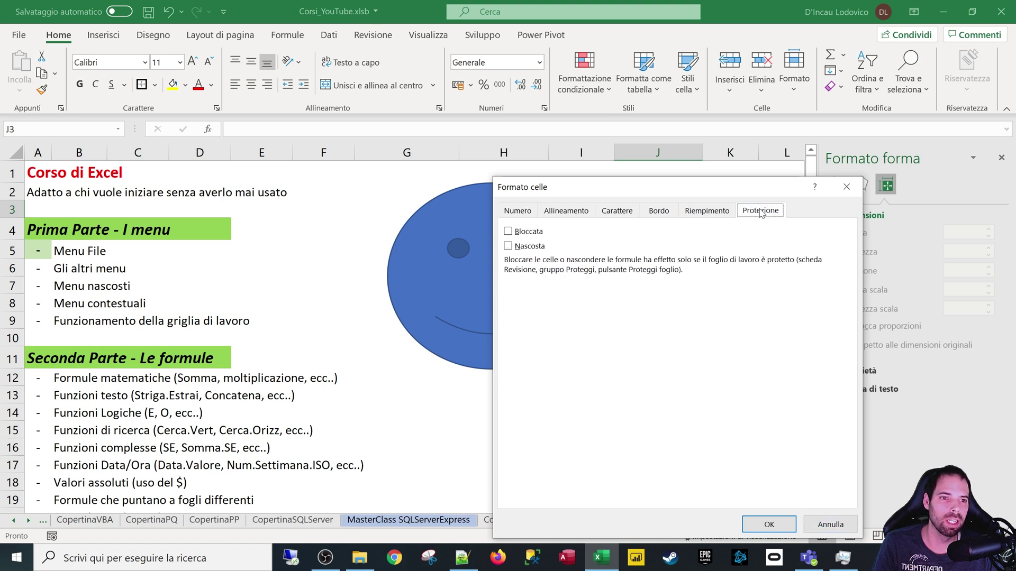
left_click(507, 232)
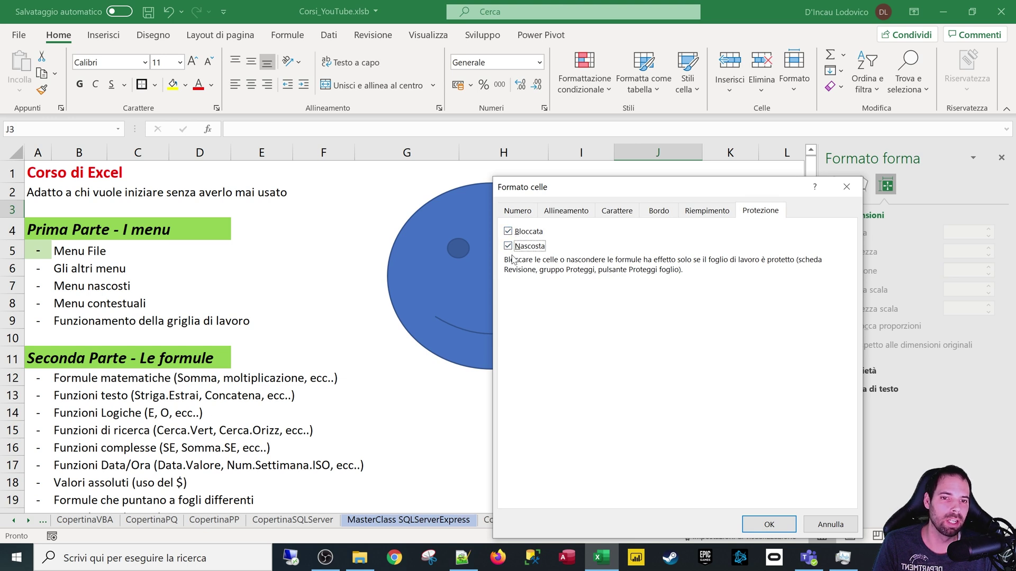
left_click(508, 233)
left_click(508, 247)
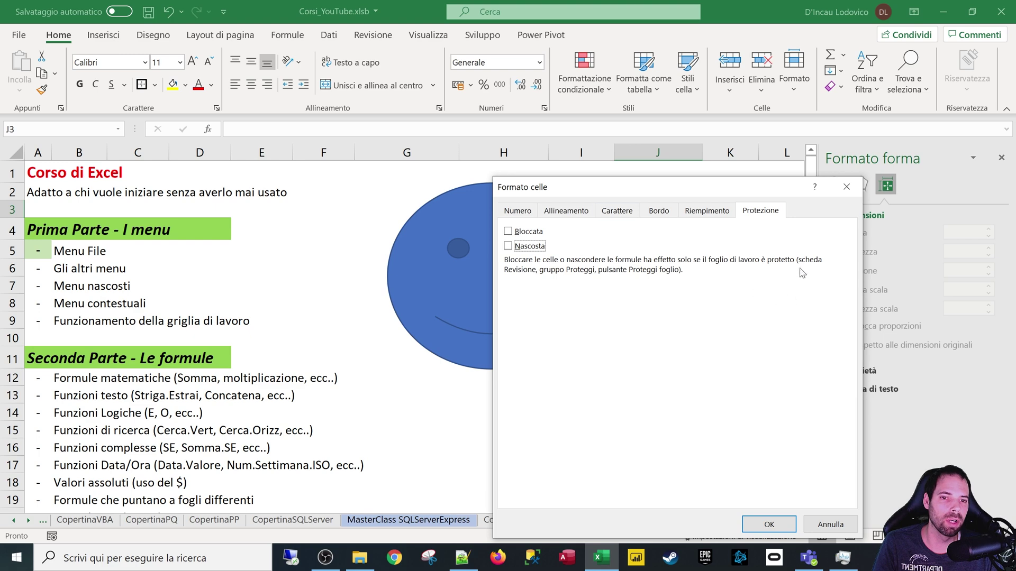
left_click(829, 524)
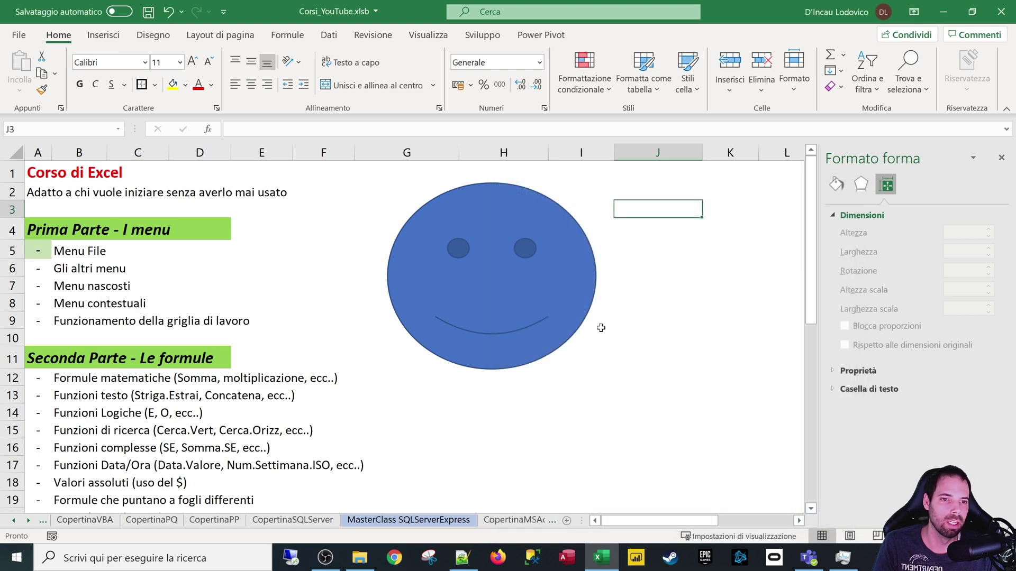
left_click(657, 284)
Step: Close the Formato forma pane and delete the blue smiley from the sheet
left_click(426, 35)
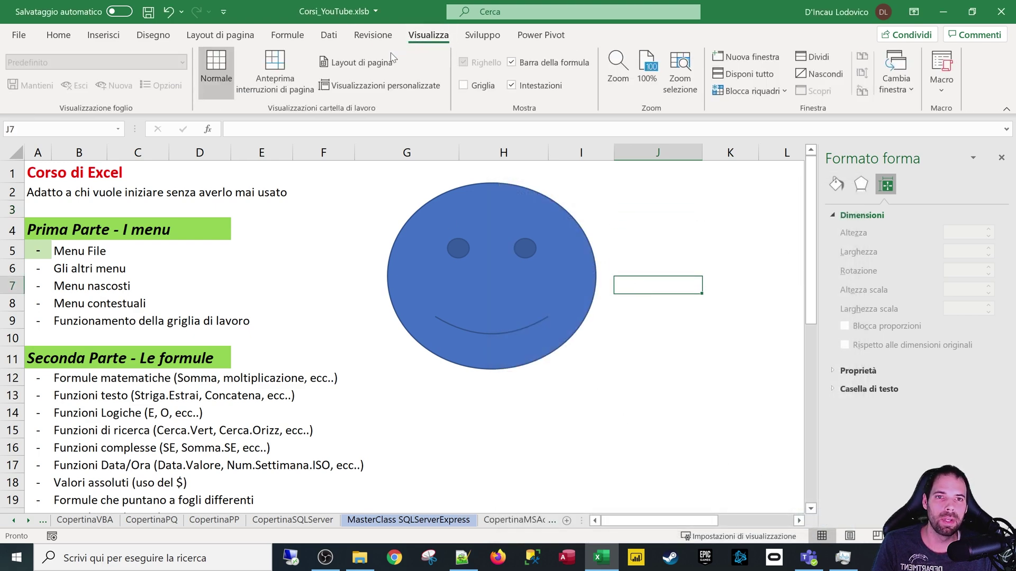
left_click(1001, 158)
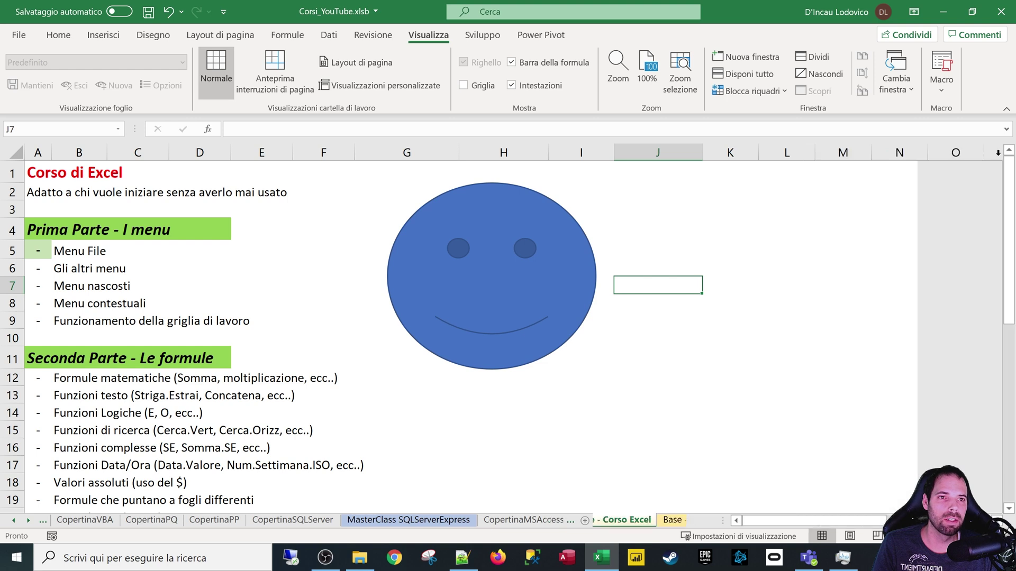
left_click(483, 217)
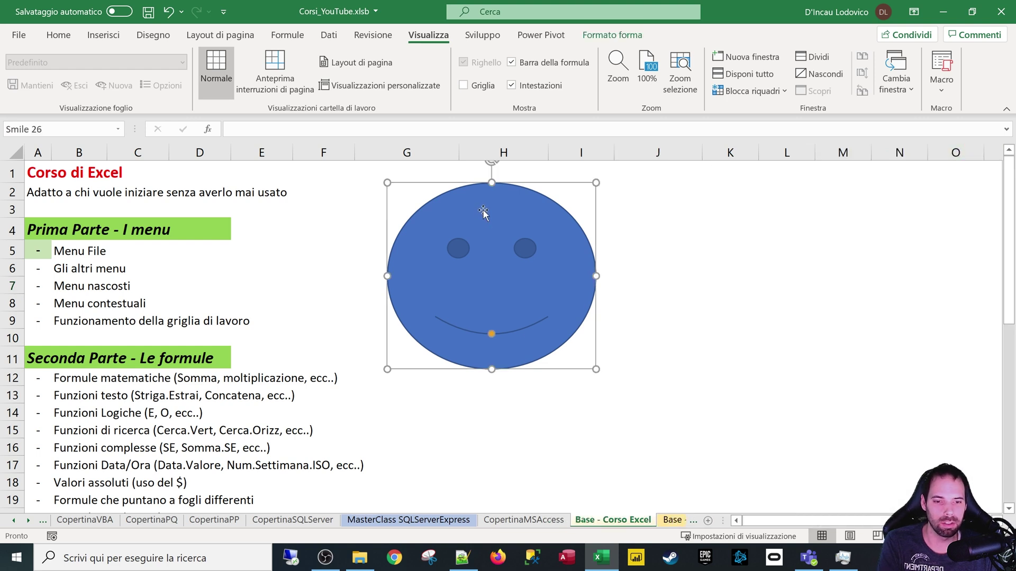
key("Delete")
left_click(471, 267)
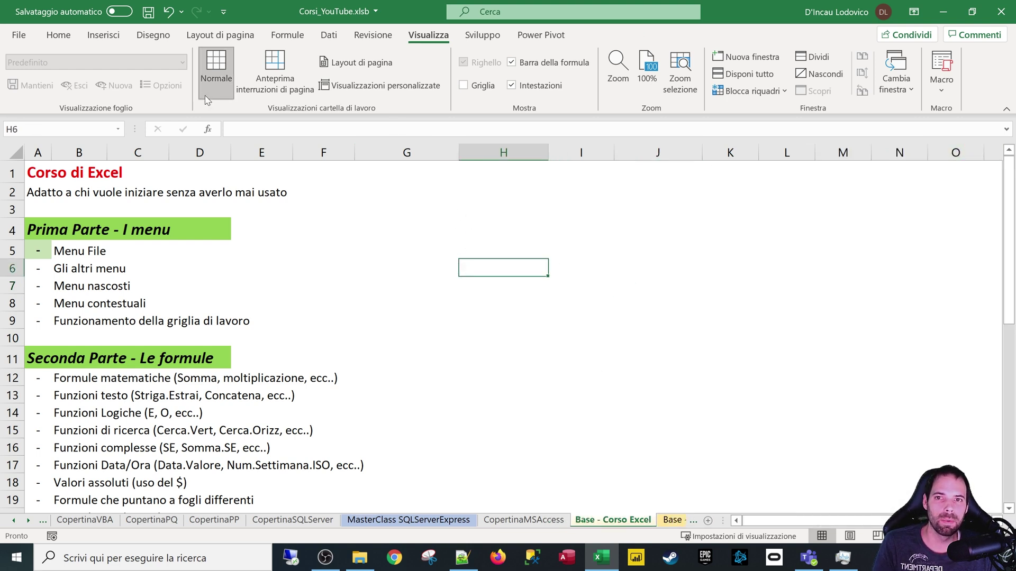
Step: Magnify the sheet to 200% via Zoom, then wheel-zoom in and out
left_click(623, 89)
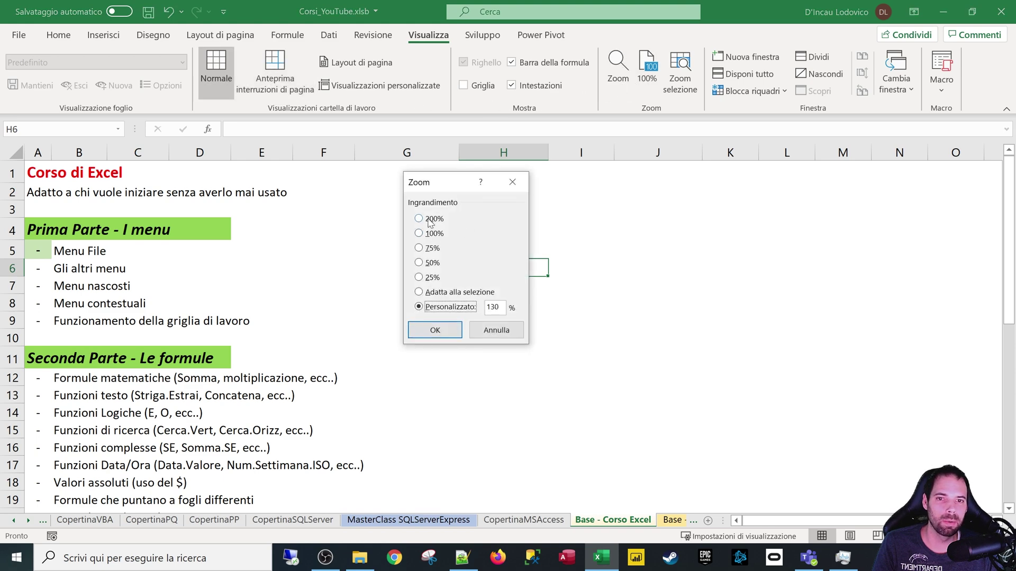
left_click(431, 331)
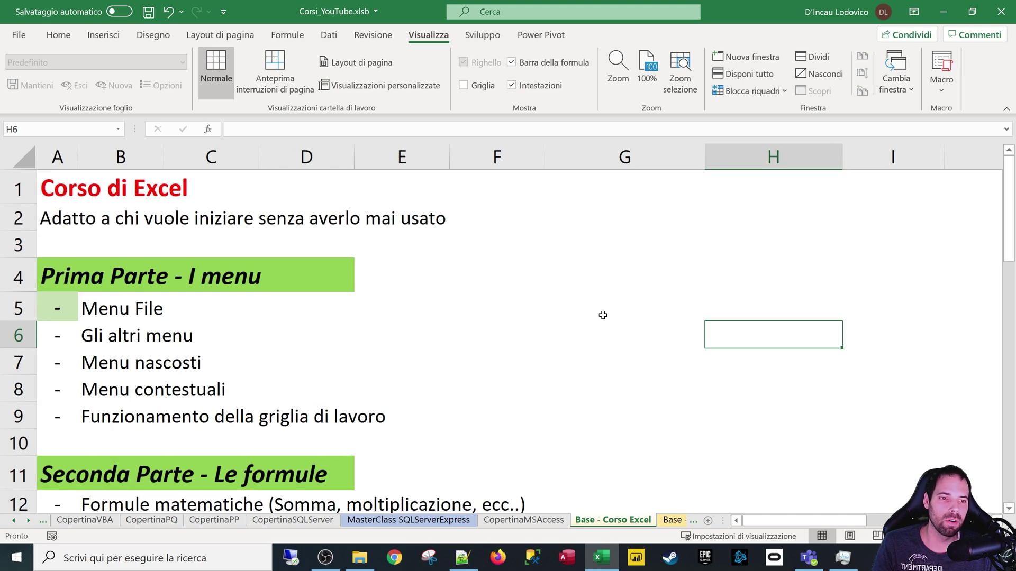
scroll(602, 315, "down", 2, "ctrl")
scroll(603, 314, "down", 2, "ctrl")
scroll(598, 314, "down", 2, "ctrl")
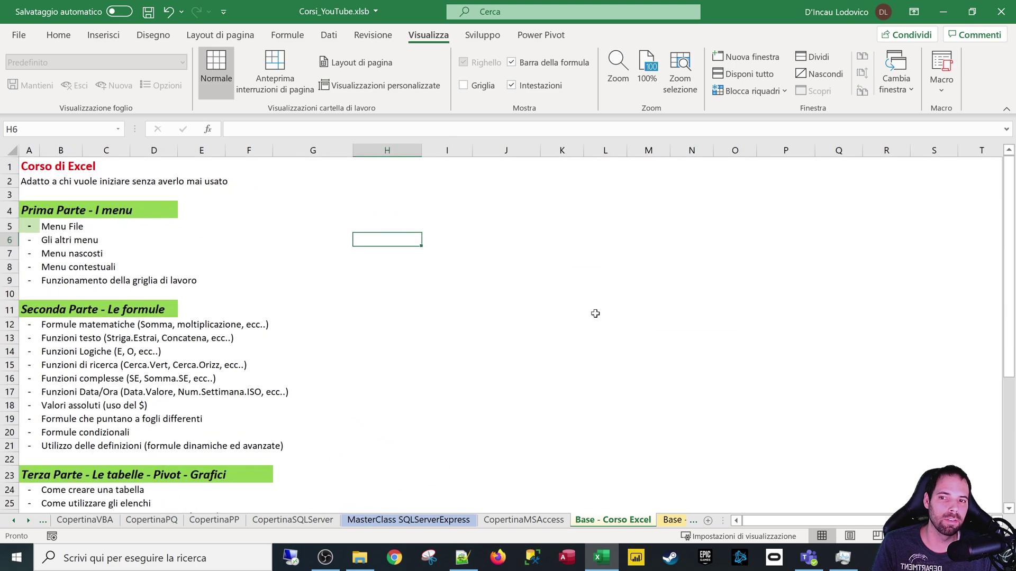
scroll(572, 317, "up", 2, "ctrl")
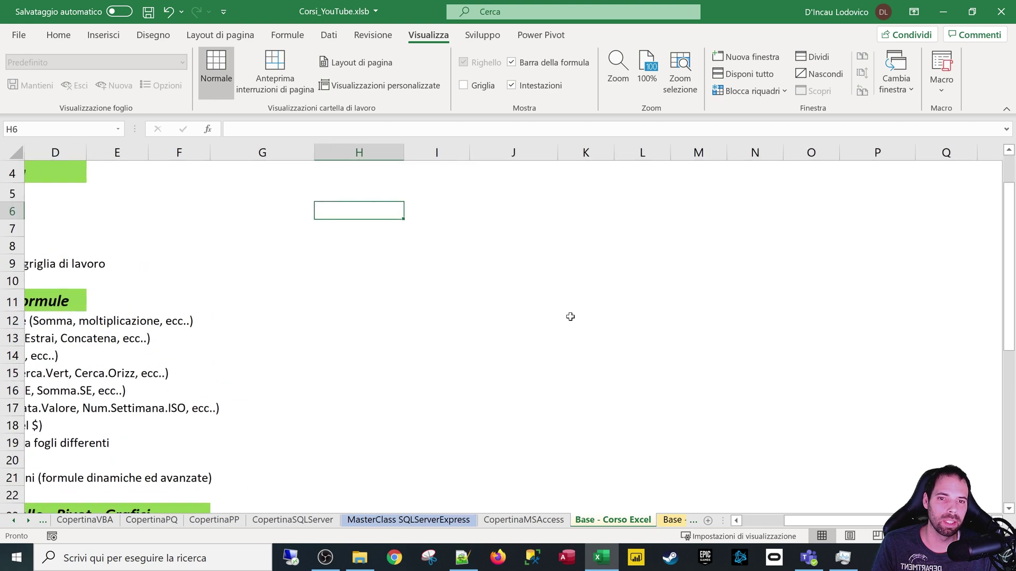
scroll(570, 317, "up", 1, "ctrl")
scroll(166, 231, "up", 1, "ctrl")
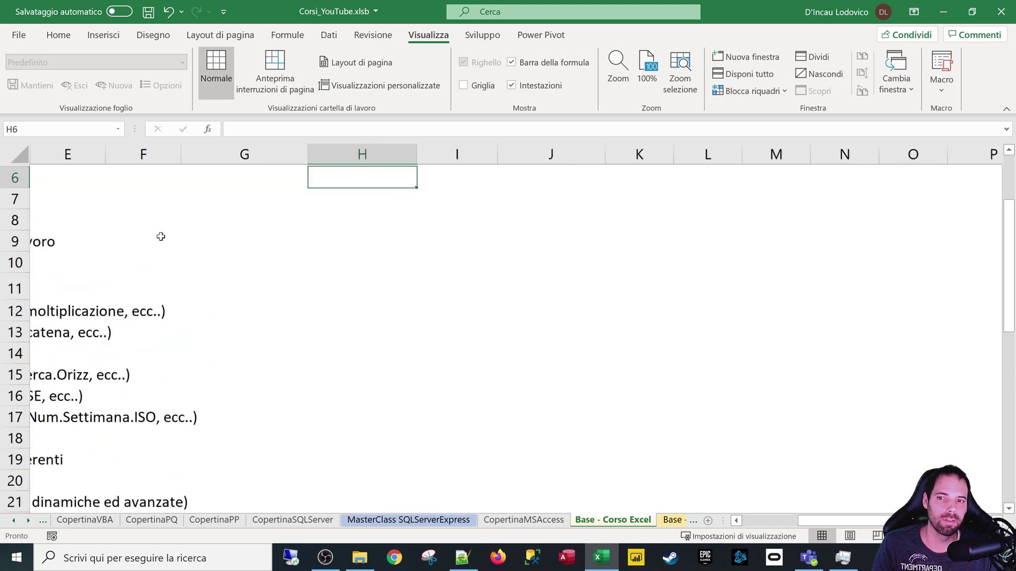
scroll(160, 234, "up", 1, "ctrl")
scroll(159, 234, "up", 1, "ctrl")
scroll(159, 237, "up", 1, "ctrl")
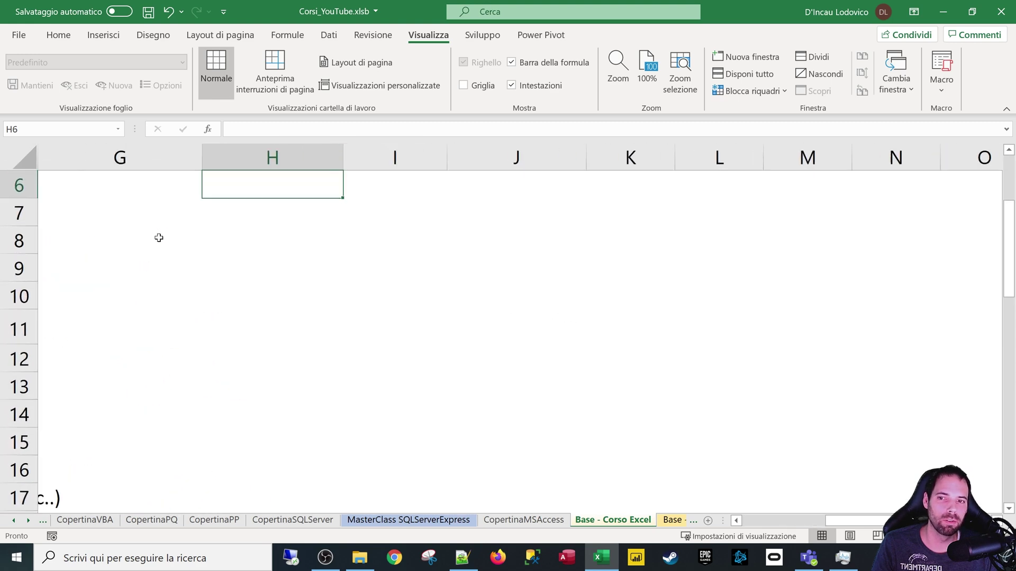
scroll(159, 238, "down", 1, "ctrl")
scroll(159, 237, "down", 1, "ctrl")
scroll(159, 237, "down", 1, "ctrl")
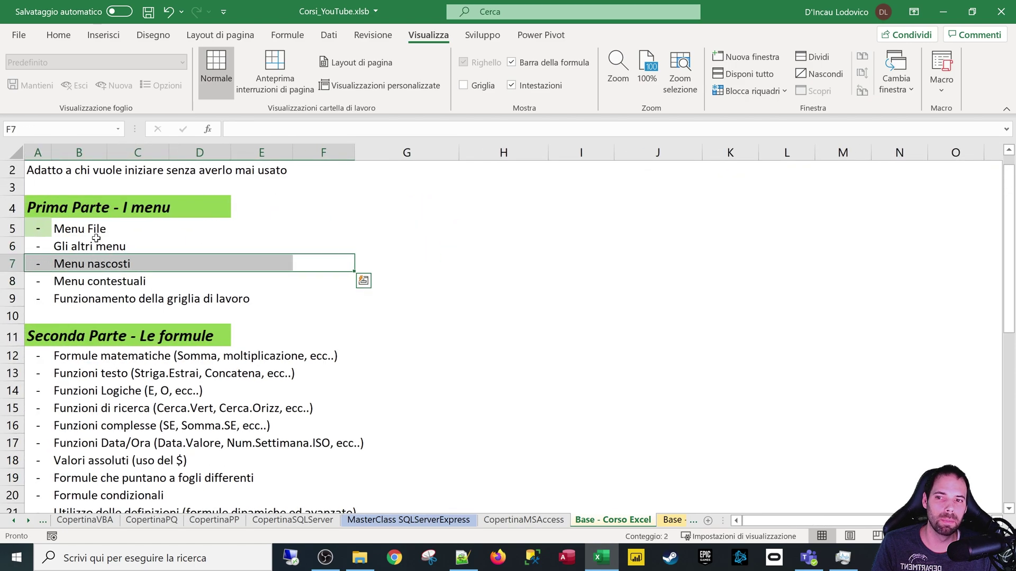
Step: Select the Menu File cell and keep wheel-zooming, ending on cell H5
left_click(96, 236)
scroll(104, 261, "up", 1, "ctrl")
scroll(104, 261, "up", 1, "ctrl")
scroll(104, 262, "up", 1, "ctrl")
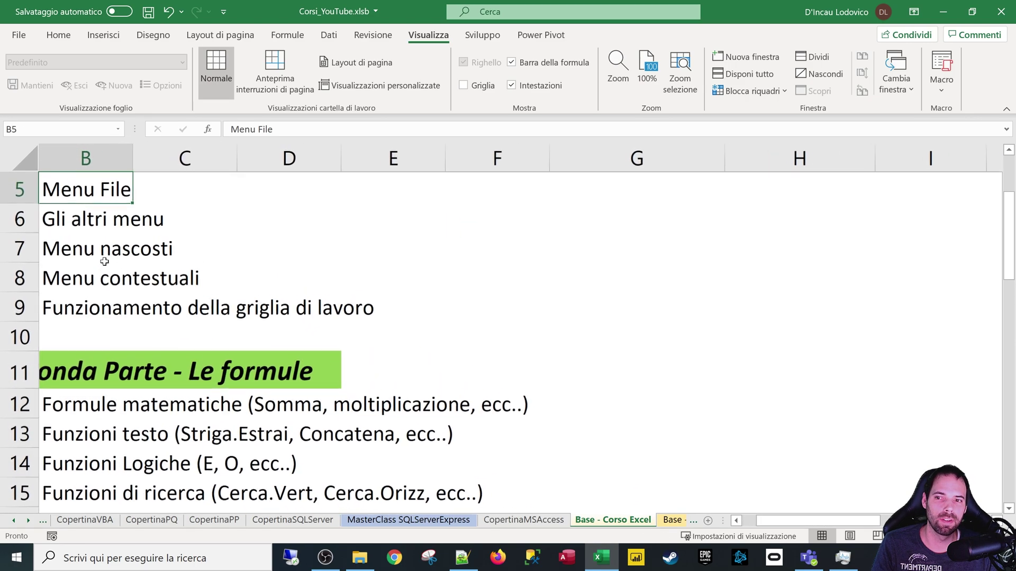
scroll(196, 269, "down", 3, "ctrl")
scroll(923, 292, "up", 1, "ctrl")
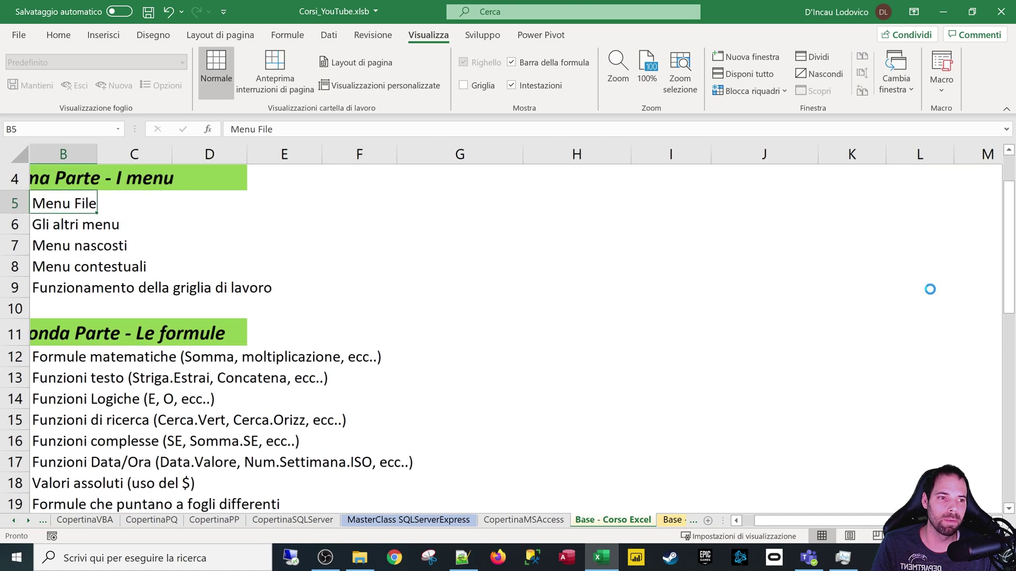
scroll(929, 287, "up", 1, "ctrl")
scroll(935, 289, "up", 1, "ctrl")
scroll(942, 294, "up", 1, "ctrl")
left_click(944, 298)
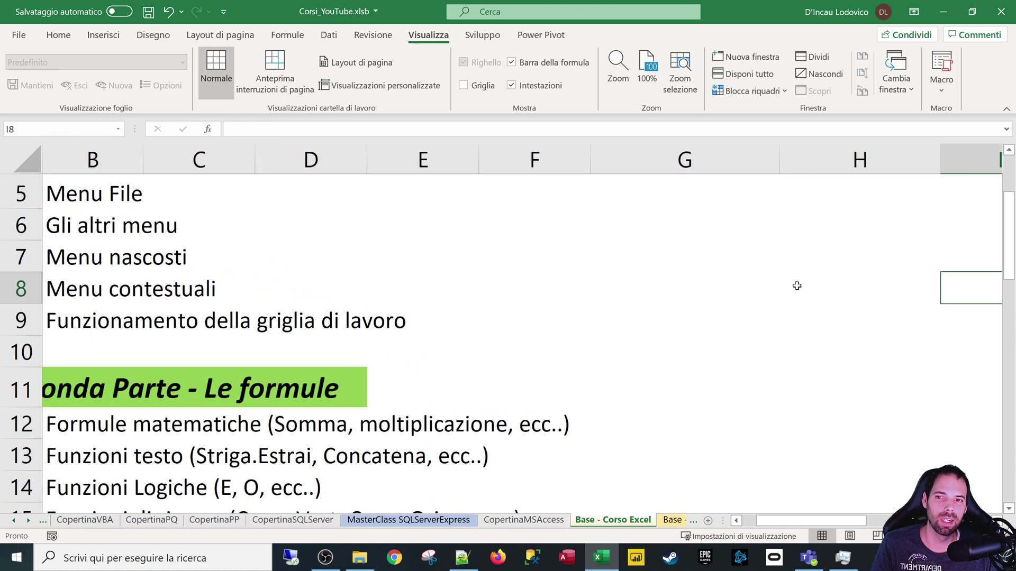
scroll(721, 263, "down", 2, "ctrl")
left_click(531, 226)
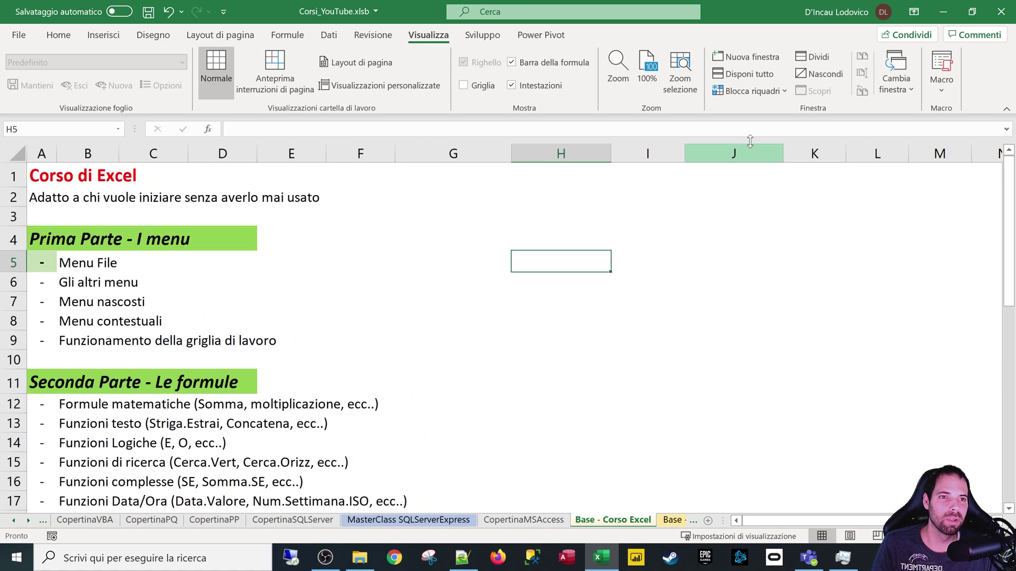
Step: Select cell E9, show the Sviluppo tab, then scroll the ribbon to Power Pivot
left_click(902, 231)
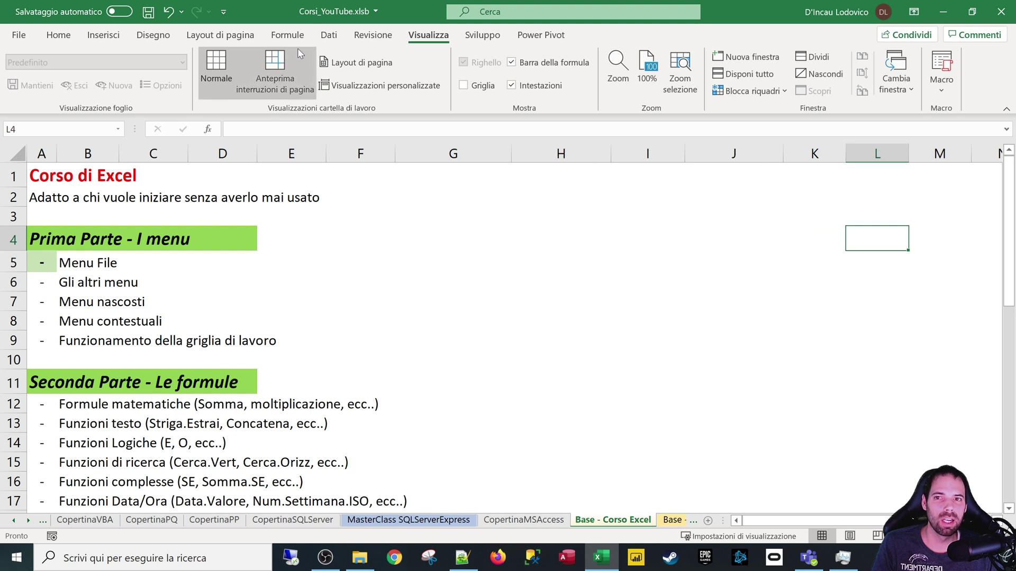
left_click(561, 321)
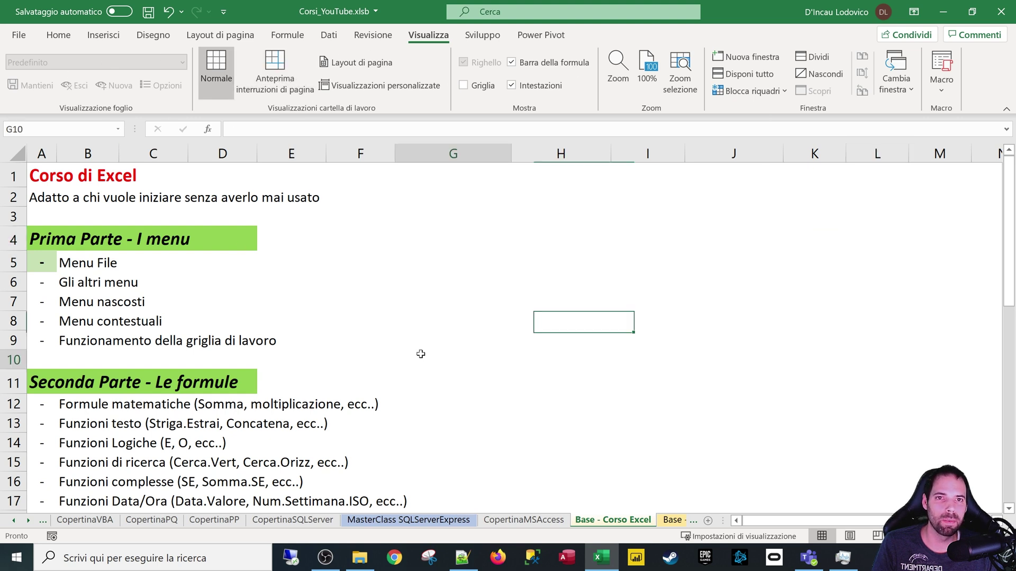
left_click(453, 360)
left_click(360, 238)
left_click(296, 340)
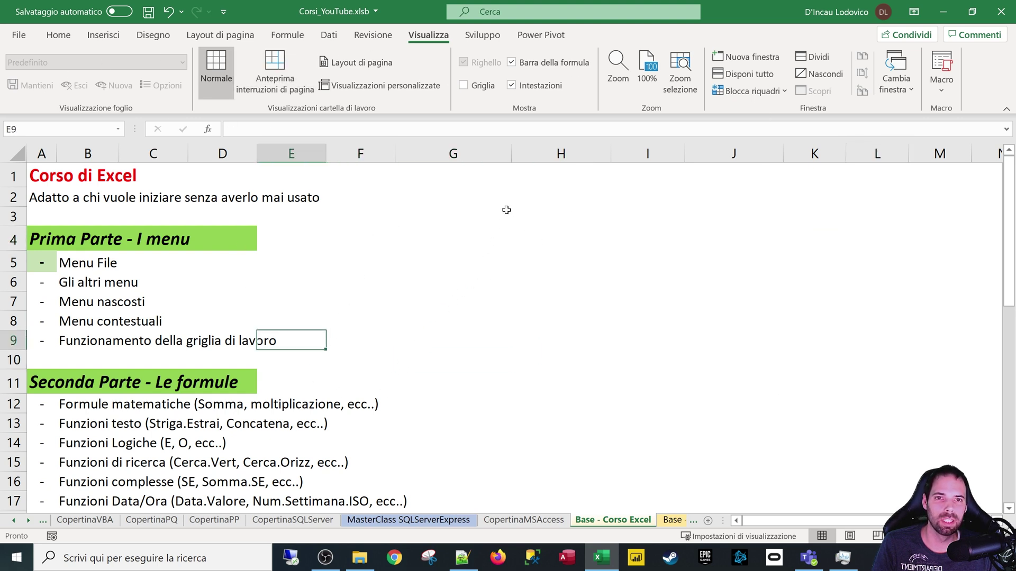
left_click(479, 38)
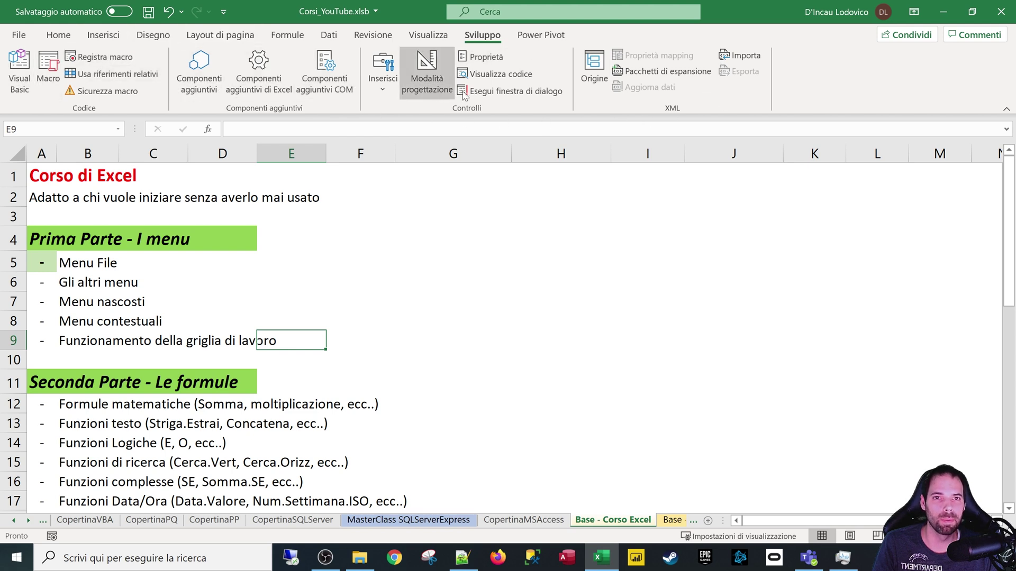
scroll(536, 60, "down", 1)
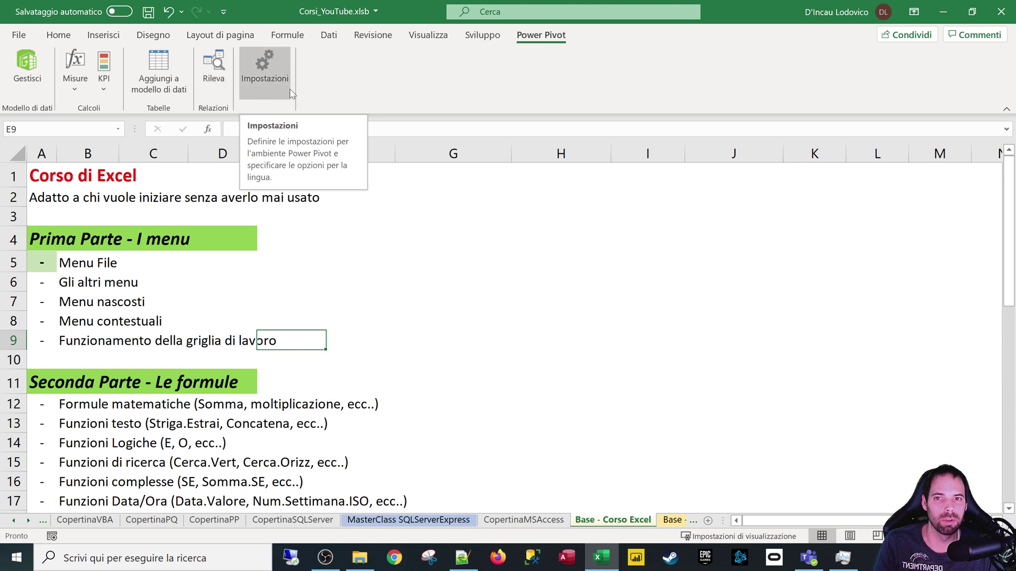
left_click(250, 285)
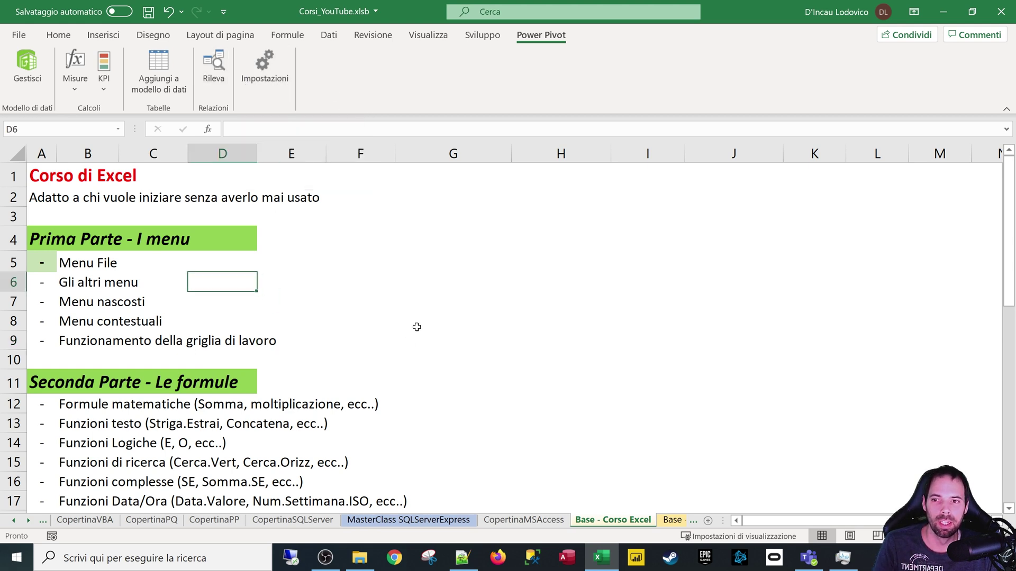
left_click(335, 310)
left_click(194, 275)
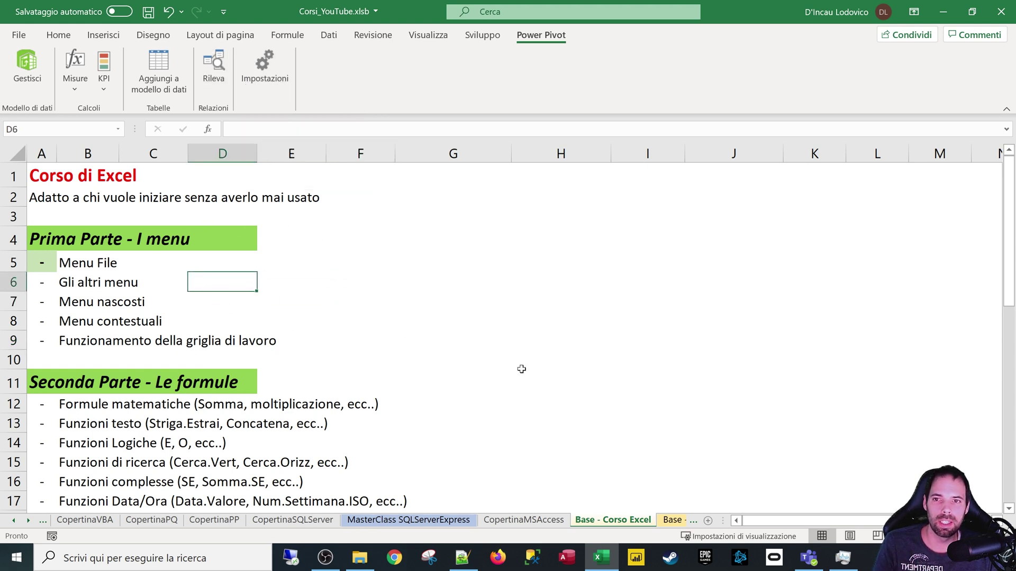
left_click(555, 264)
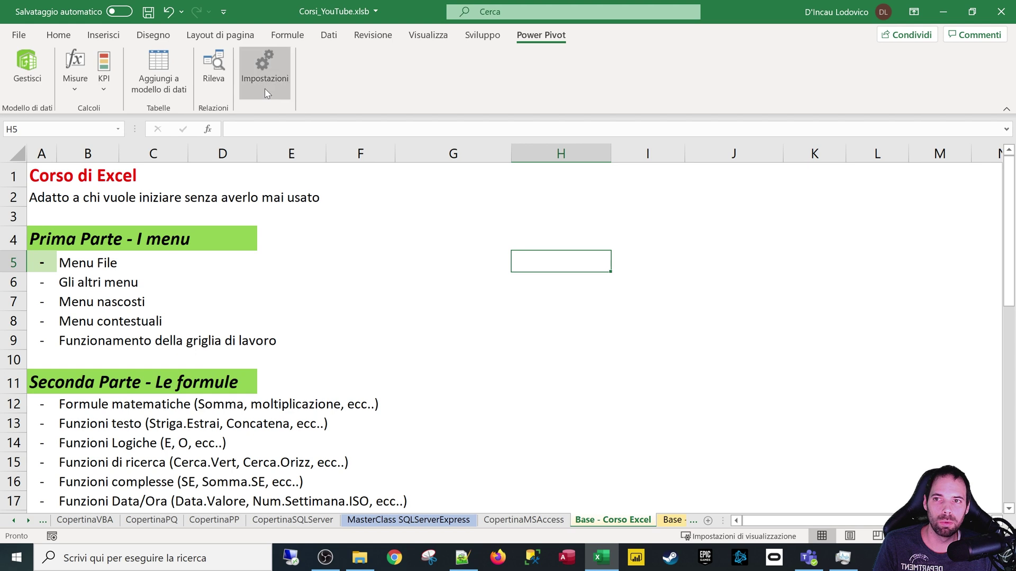
left_click(368, 285)
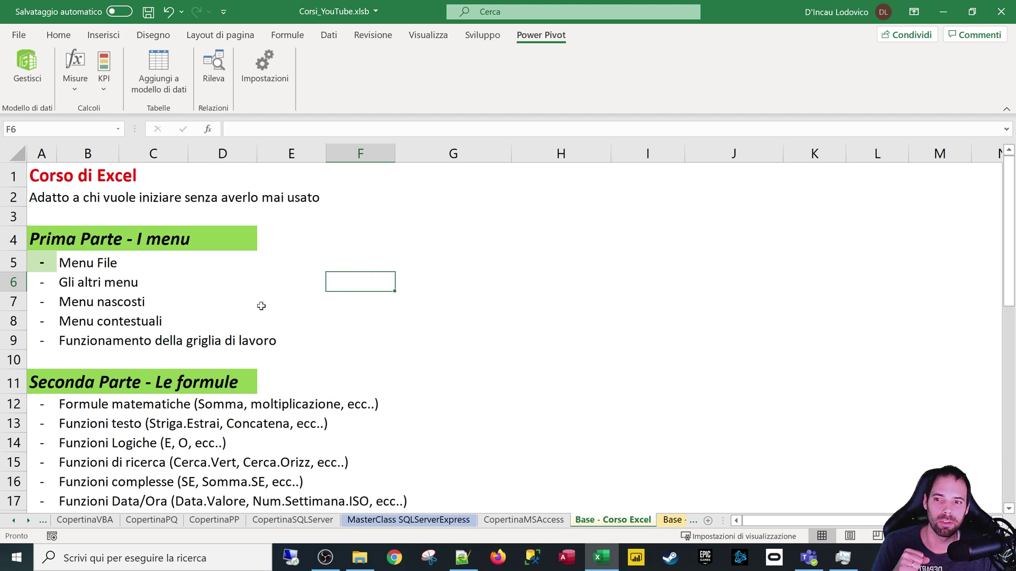
left_click(38, 342)
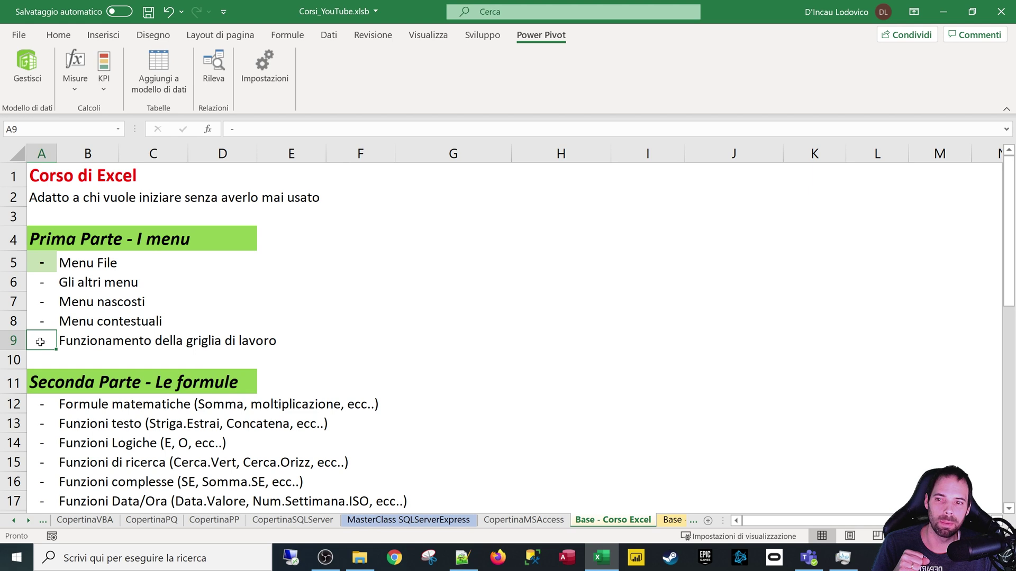
left_click_drag(40, 343, 318, 341)
left_click(485, 318)
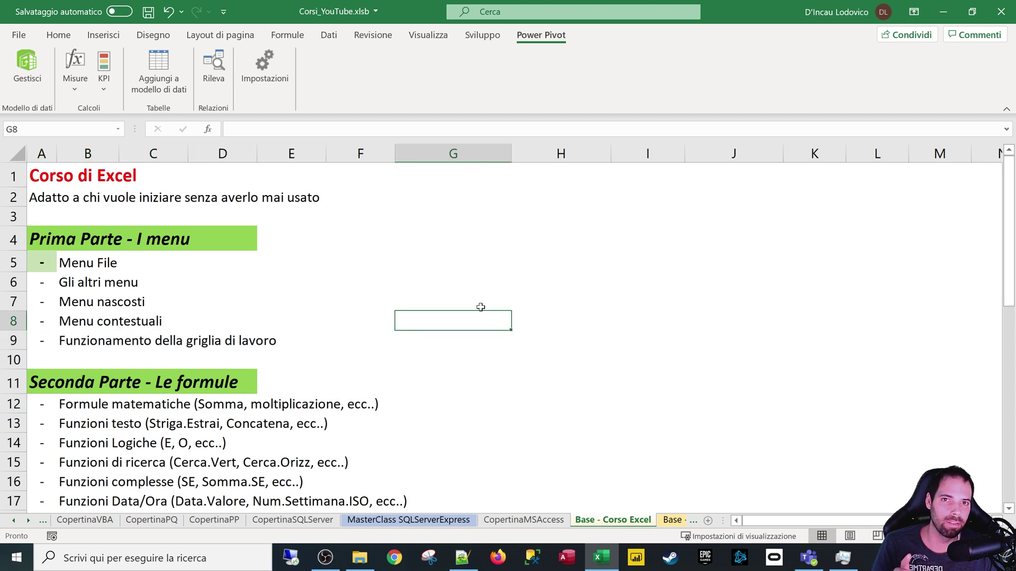
left_click(432, 291)
left_click(46, 261)
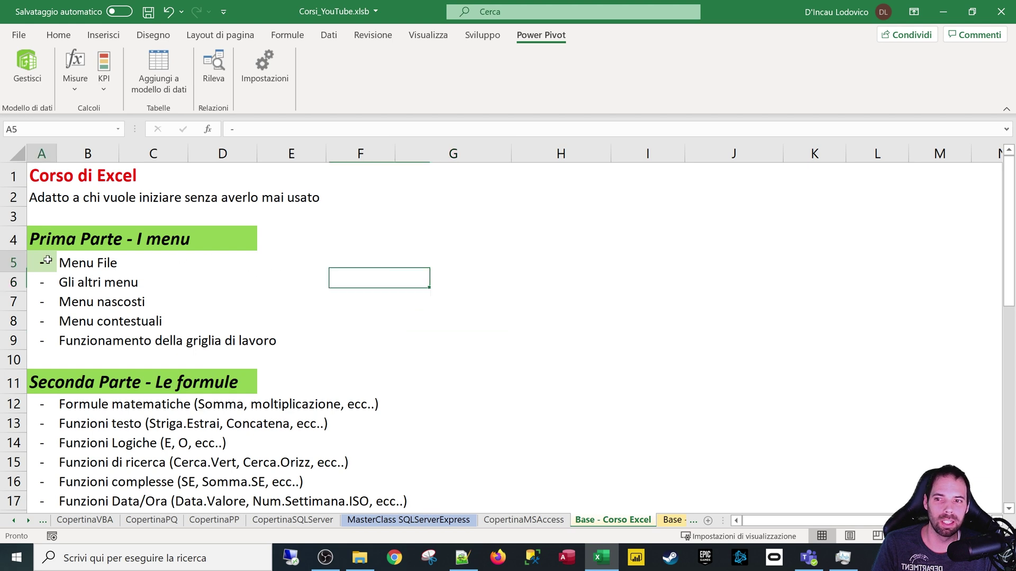